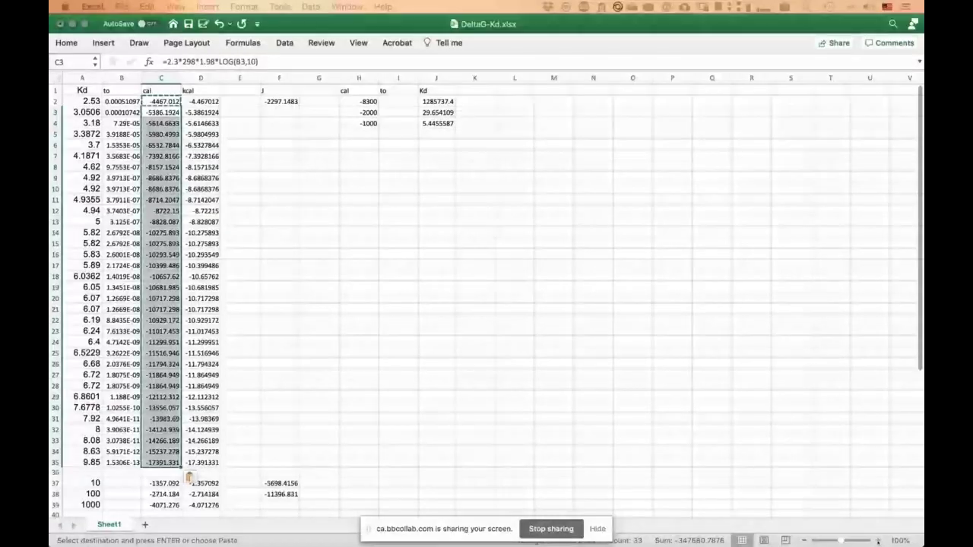
# - Rename the header of column A to pKd
pyautogui.click(878, 541)
pyautogui.click(878, 540)
pyautogui.click(878, 541)
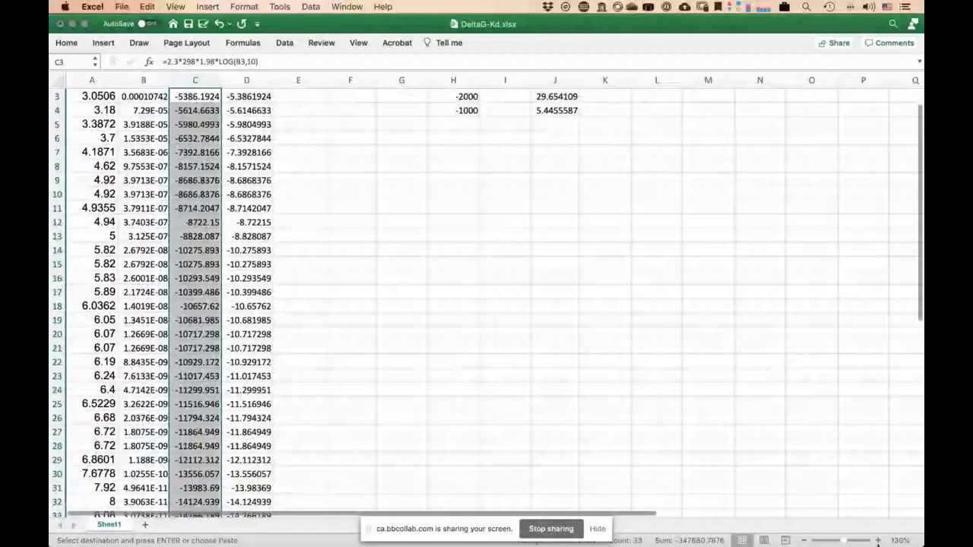
pyautogui.click(878, 540)
pyautogui.click(878, 540)
pyautogui.click(878, 541)
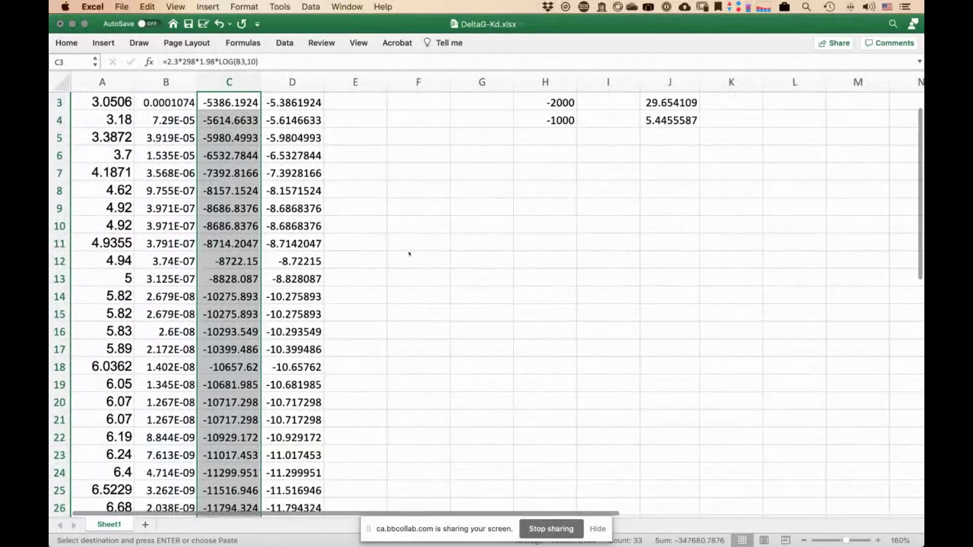
pyautogui.scroll(2, 390, 232)
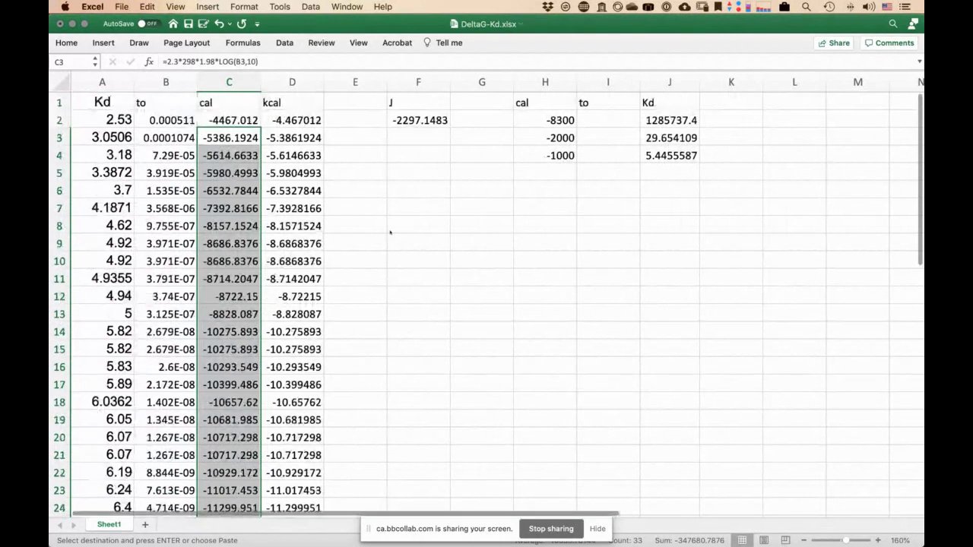
pyautogui.click(89, 102)
pyautogui.doubleClick(89, 101)
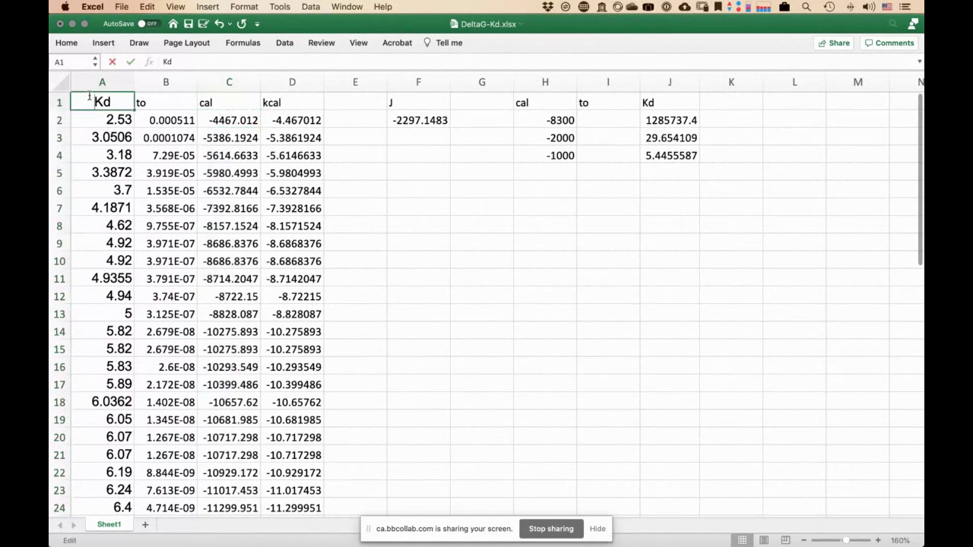
pyautogui.write('p')
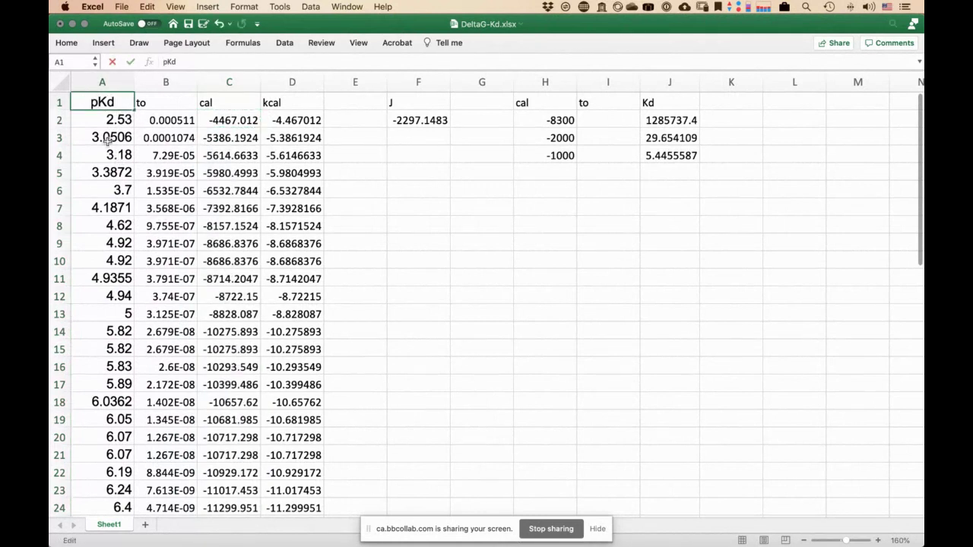
pyautogui.click(103, 123)
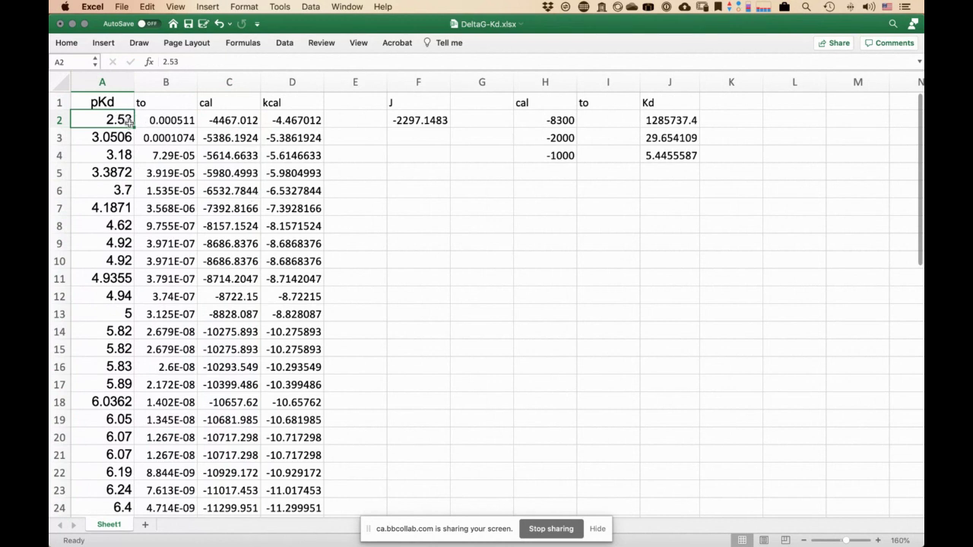
# - Rename the header of column B to Kd (M)
pyautogui.click(222, 123)
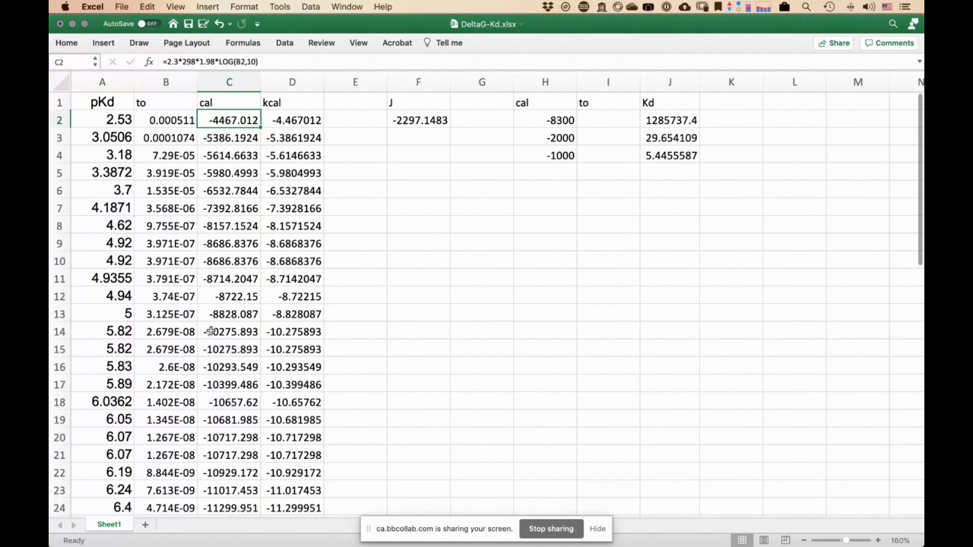
pyautogui.scroll(-4, 153, 368)
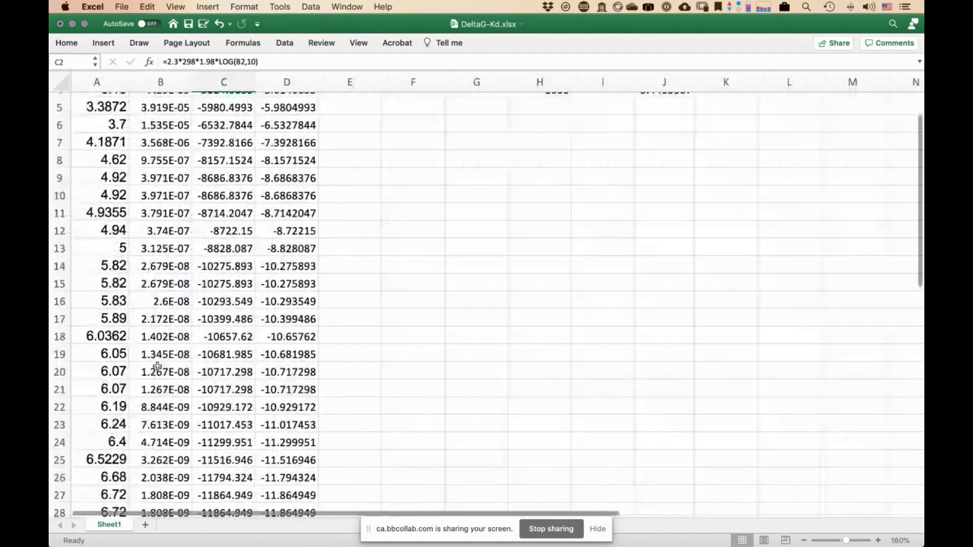
pyautogui.scroll(4, 156, 367)
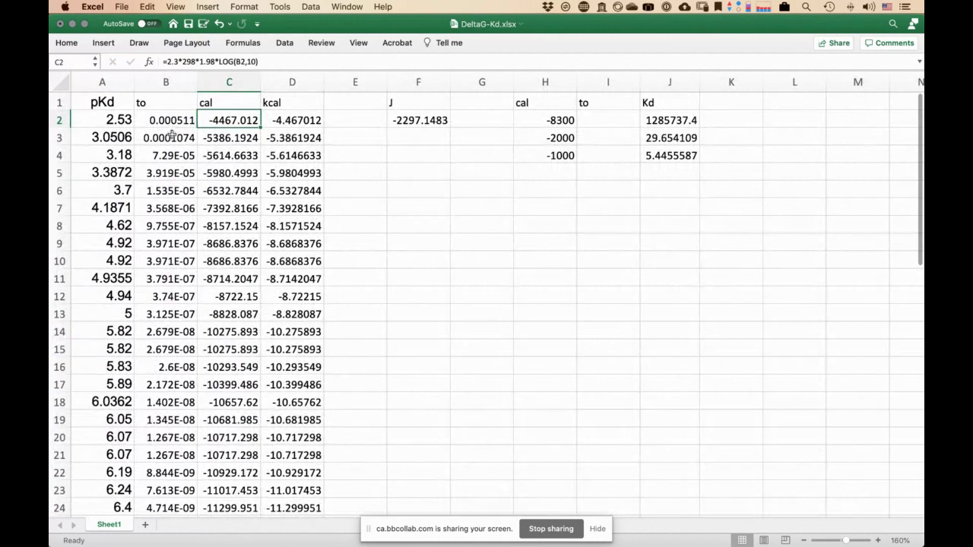
pyautogui.click(156, 102)
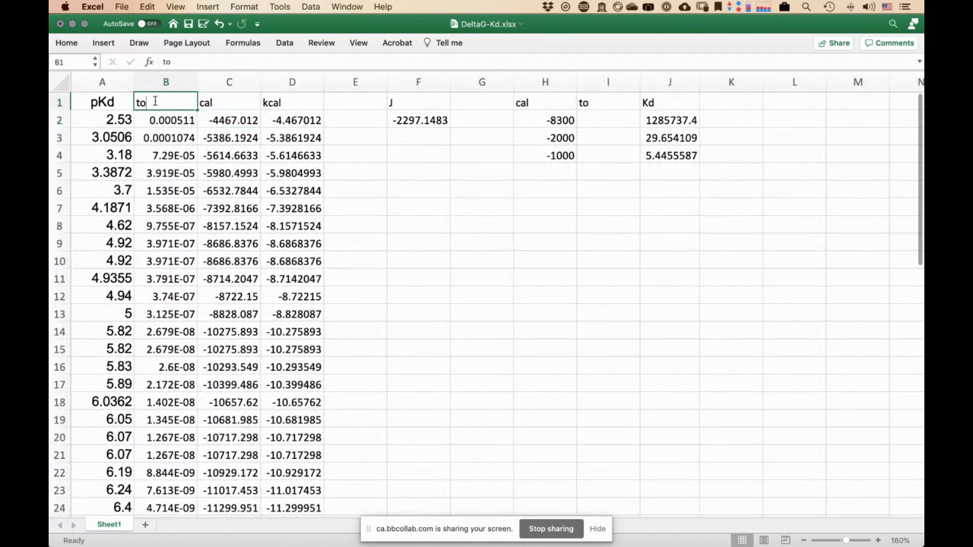
pyautogui.write('Kd')
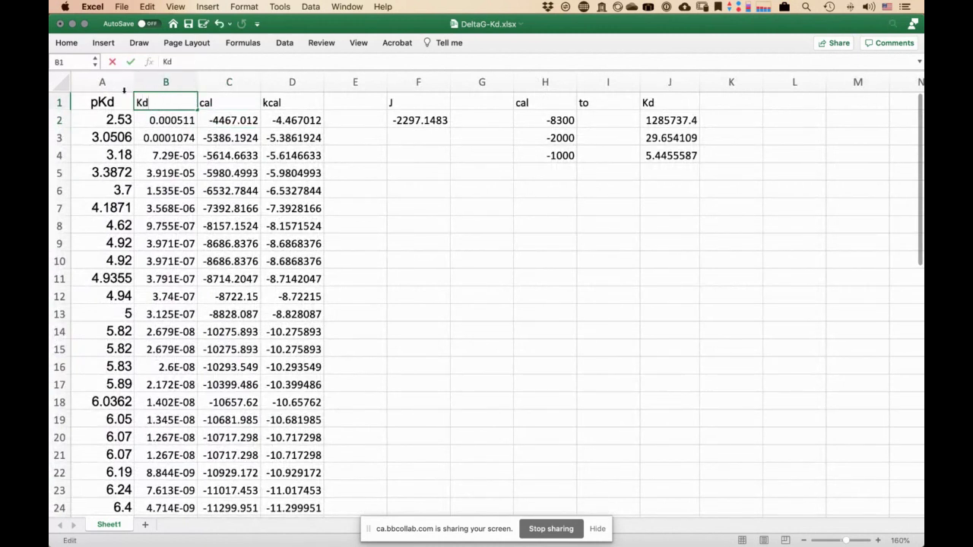
pyautogui.press('Return')
pyautogui.doubleClick(165, 99)
pyautogui.write('()M')
pyautogui.press('Return')
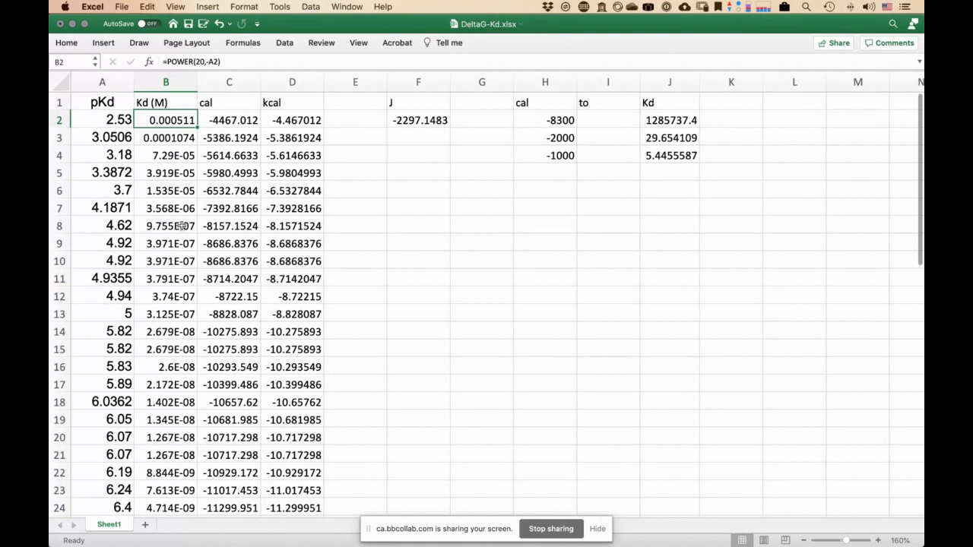
# - Examine the Kd values down column B and highlight the row for pKd 9.85 to read its energies
pyautogui.scroll(-3, 164, 460)
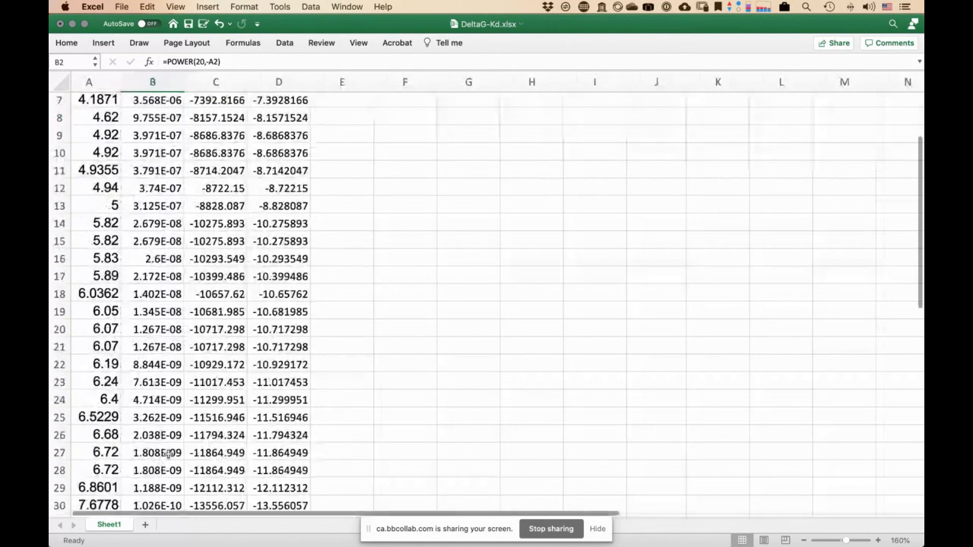
pyautogui.scroll(-2, 166, 454)
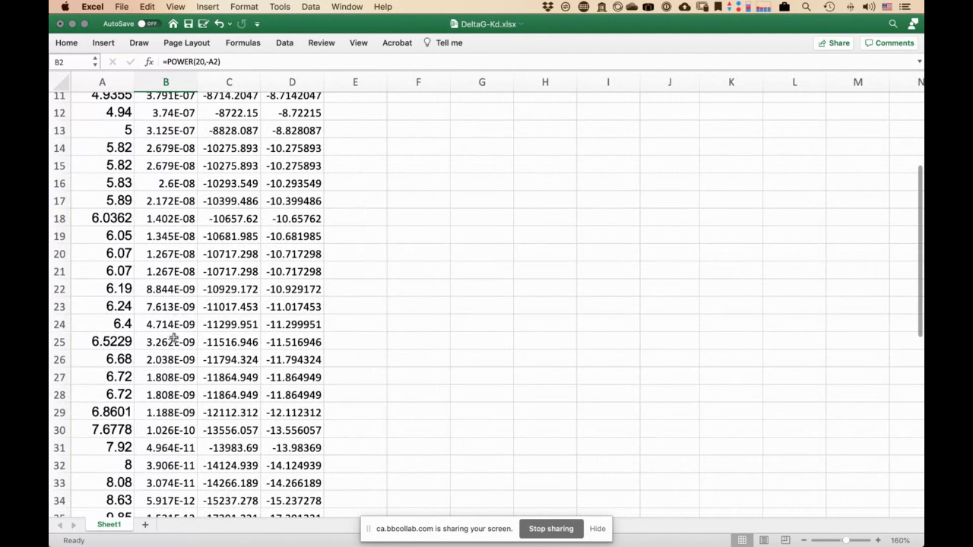
pyautogui.scroll(-7, 171, 384)
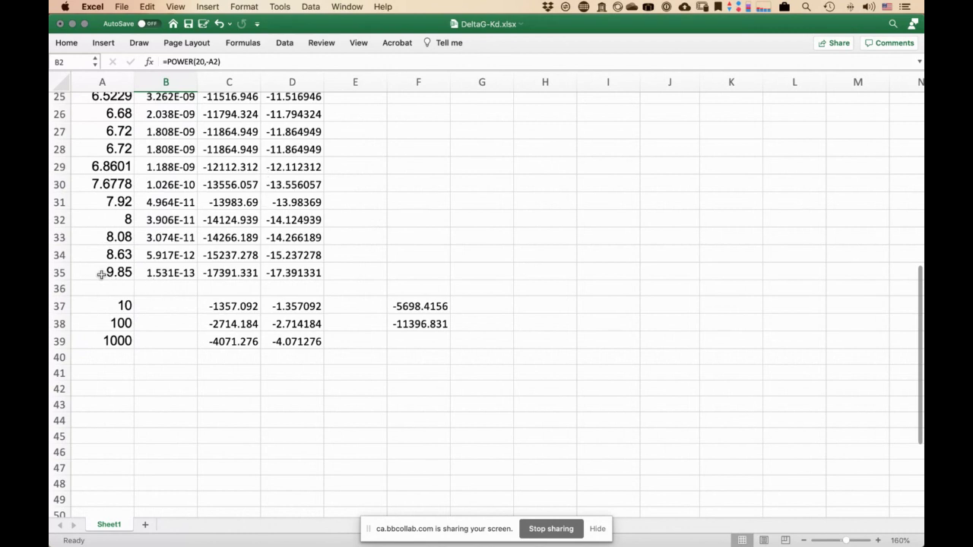
pyautogui.click(107, 275)
pyautogui.moveTo(289, 270); pyautogui.dragTo(115, 273)
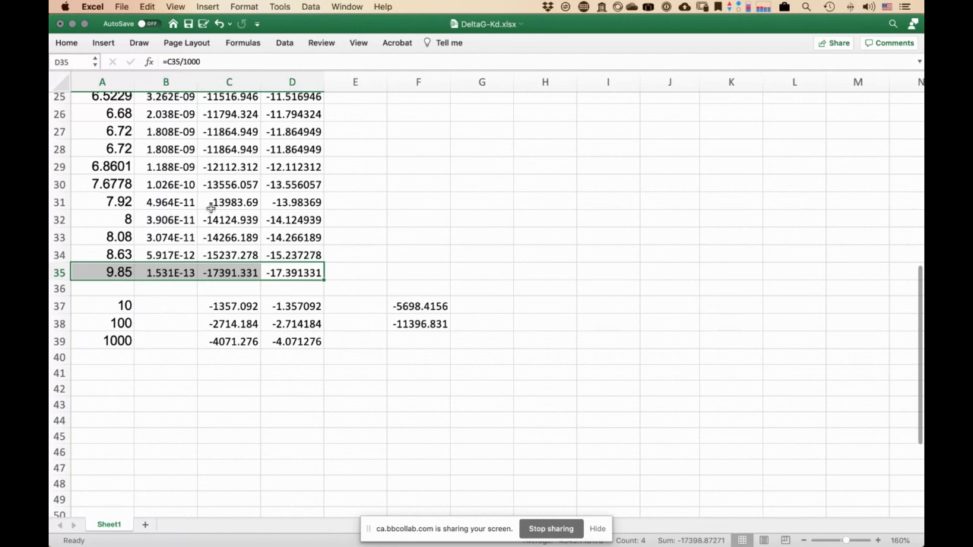
pyautogui.scroll(3, 122, 257)
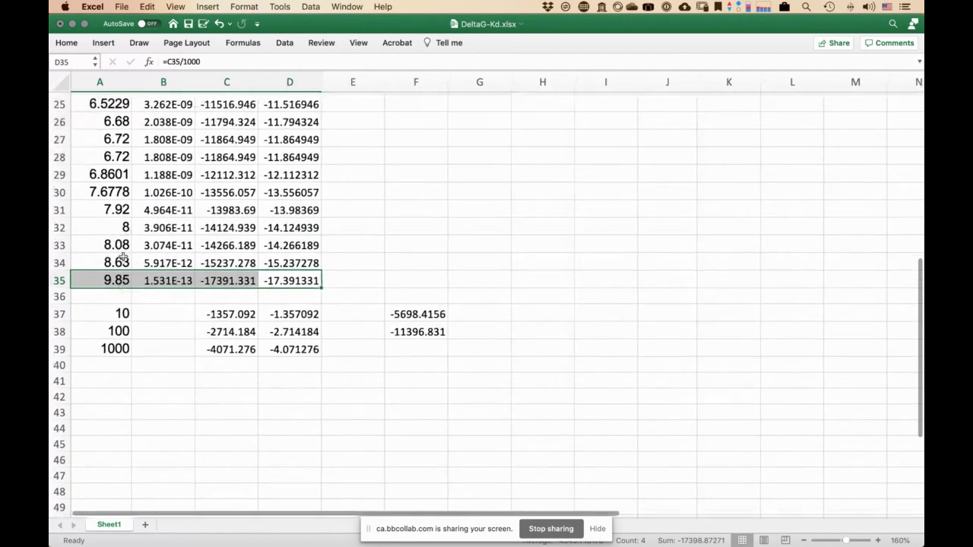
pyautogui.scroll(6, 122, 257)
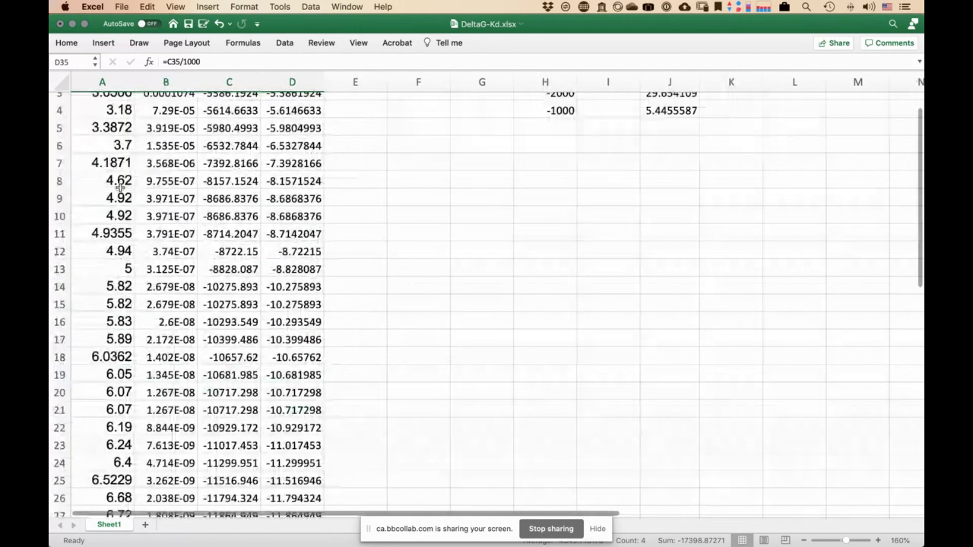
pyautogui.scroll(2, 121, 189)
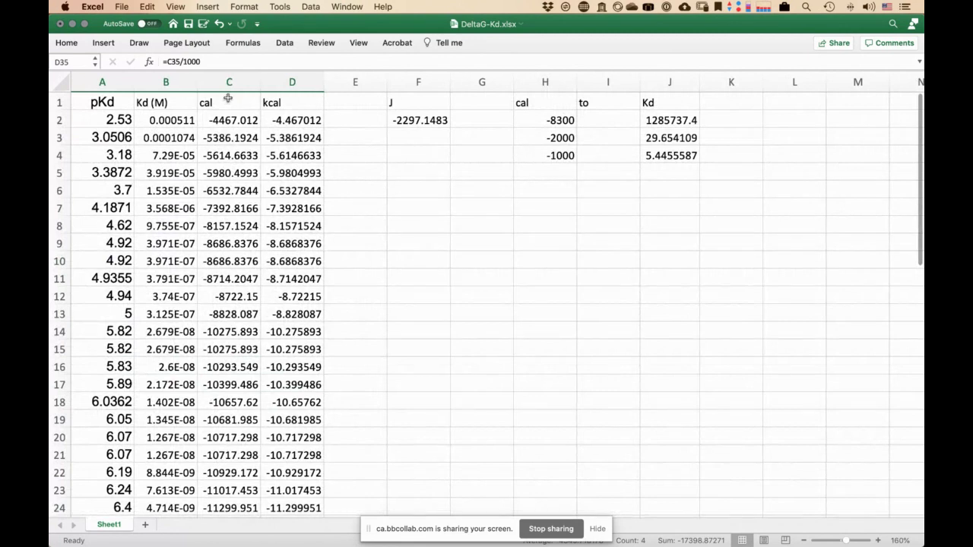
# - Check the energy formula in C2 and compare the Kd and energy values in the rows for pKd 6.72 and 6.8601
pyautogui.click(226, 123)
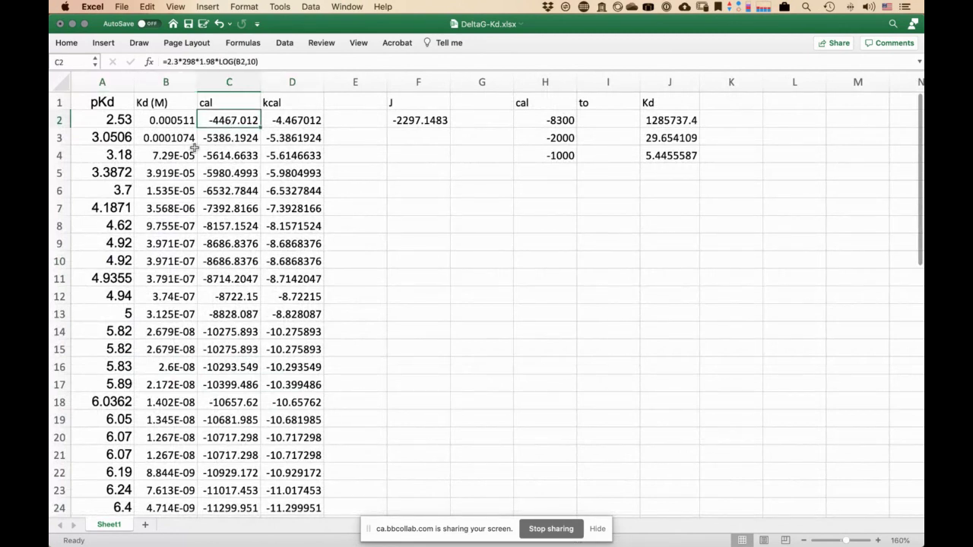
pyautogui.scroll(-3, 221, 197)
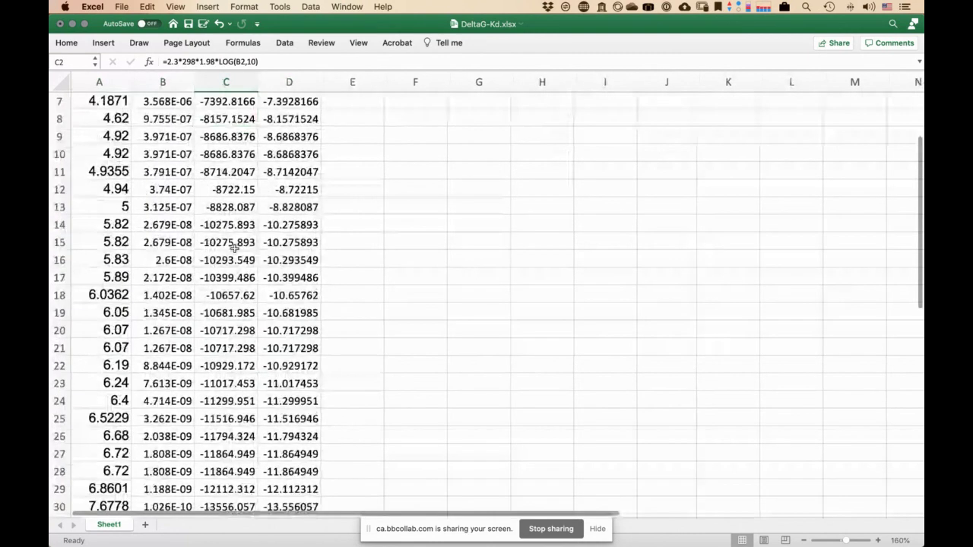
pyautogui.scroll(-7, 235, 247)
pyautogui.scroll(1, 220, 257)
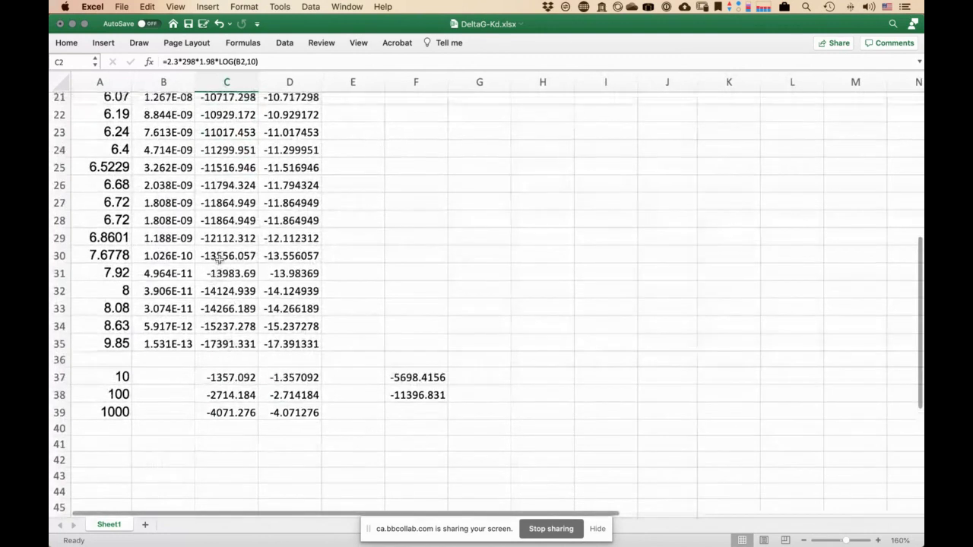
pyautogui.scroll(1, 152, 244)
pyautogui.moveTo(103, 254); pyautogui.dragTo(311, 237)
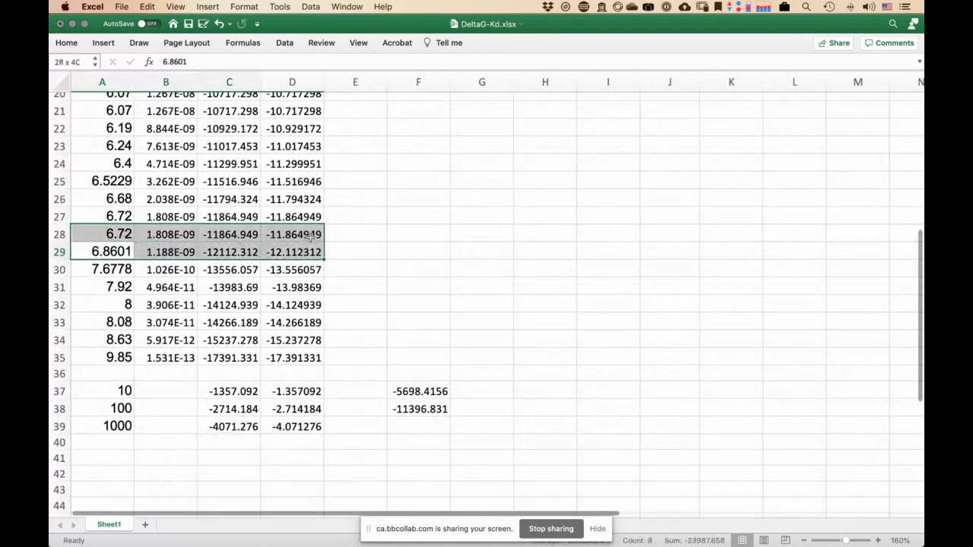
pyautogui.rightClick(327, 193)
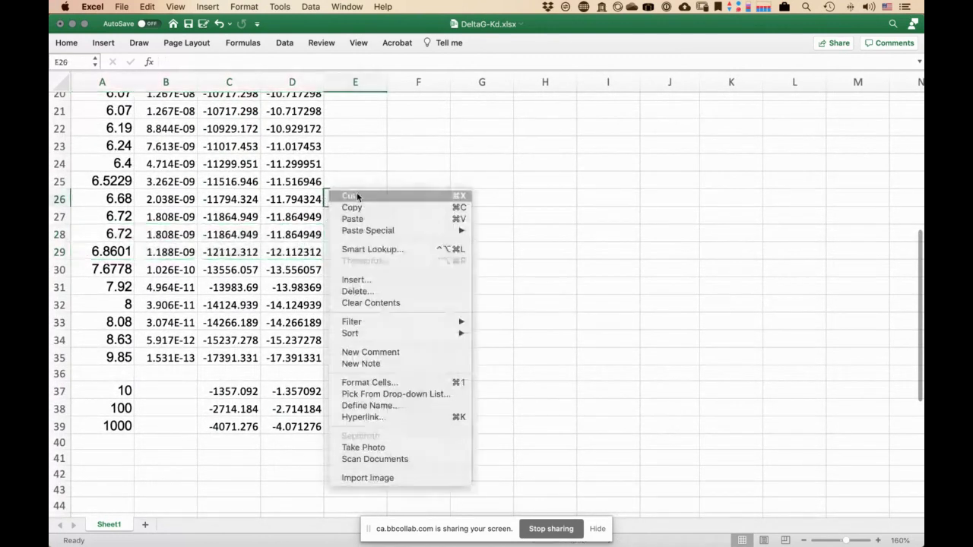
pyautogui.click(357, 197)
pyautogui.click(354, 165)
pyautogui.press('Return')
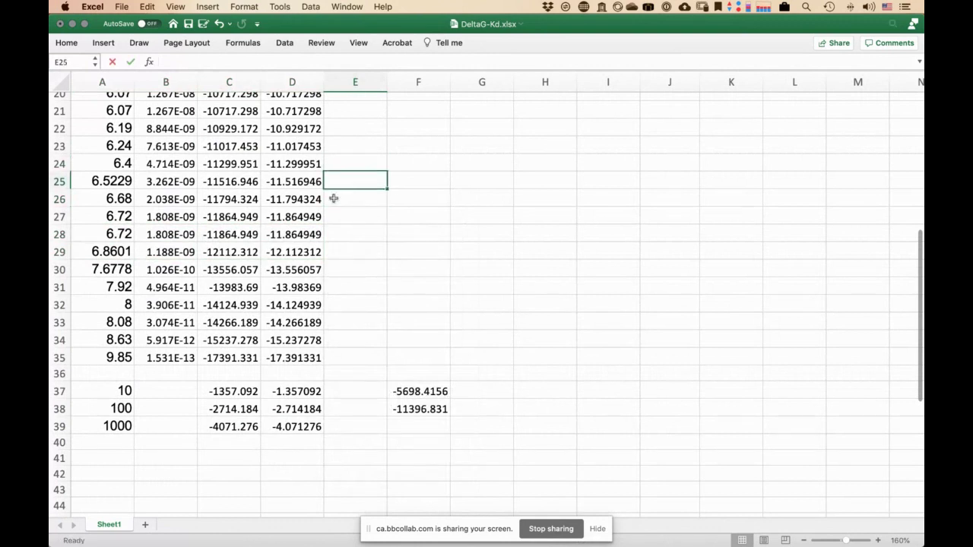
pyautogui.scroll(2, 242, 305)
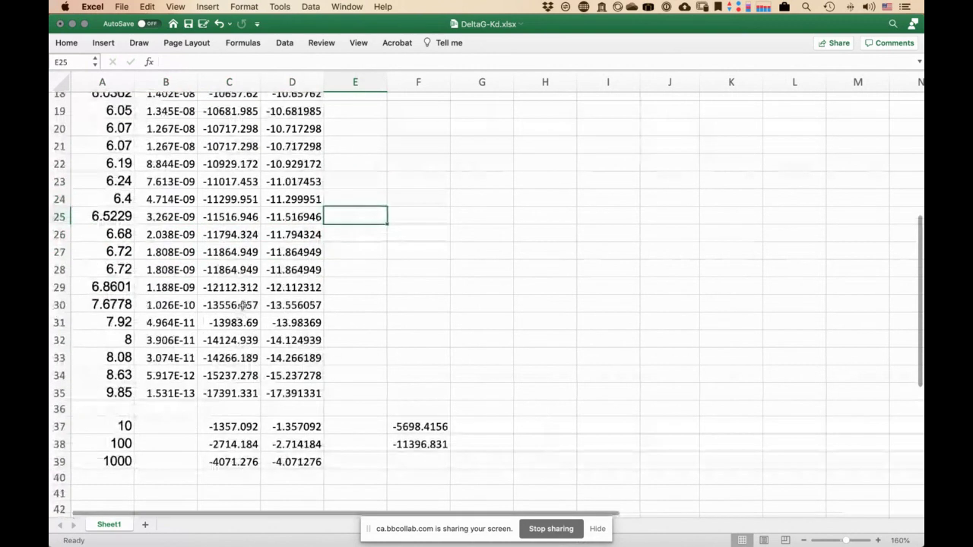
pyautogui.scroll(10, 242, 305)
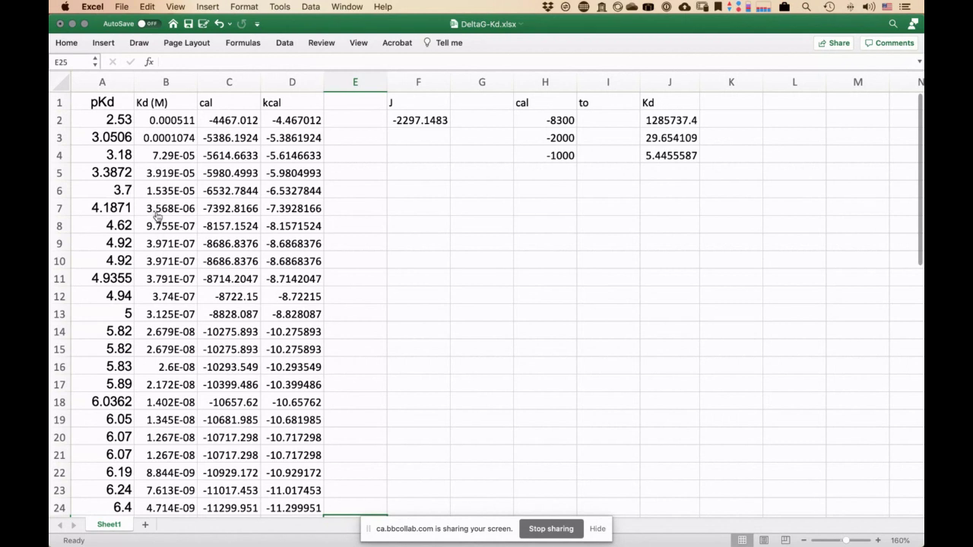
# - Switch to Chrome, open the PDBbind-CN database website in a new tab, and dismiss its special statement
pyautogui.press('super+Tab')
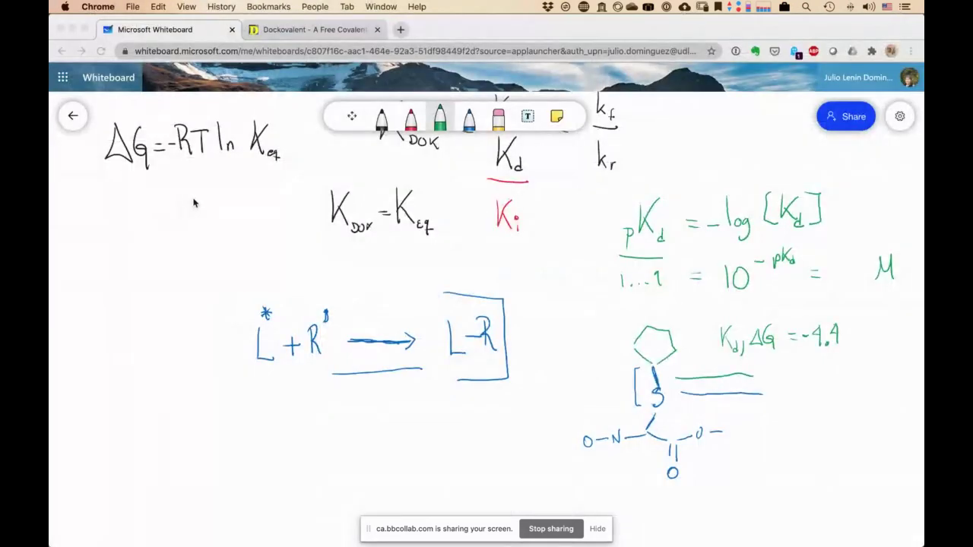
pyautogui.click(400, 29)
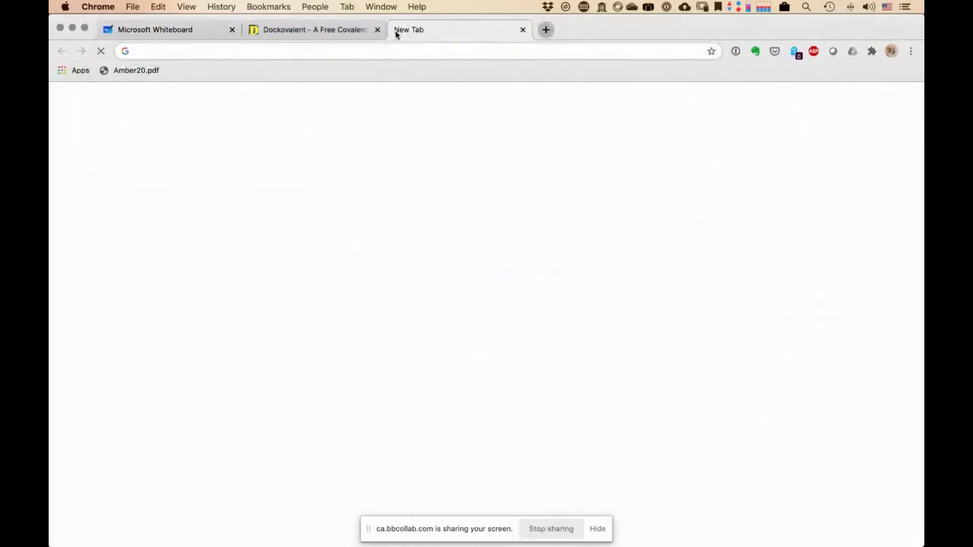
pyautogui.write('PDB')
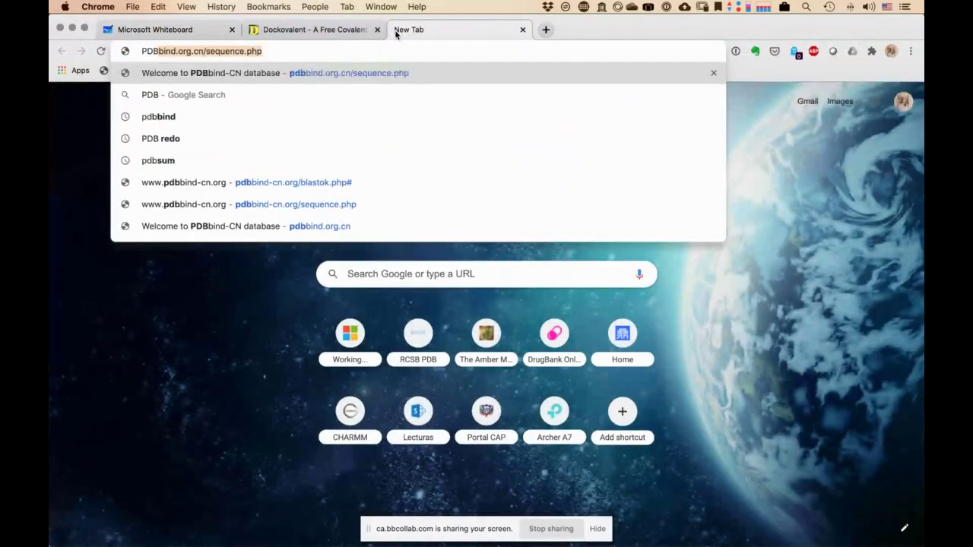
pyautogui.press('Return')
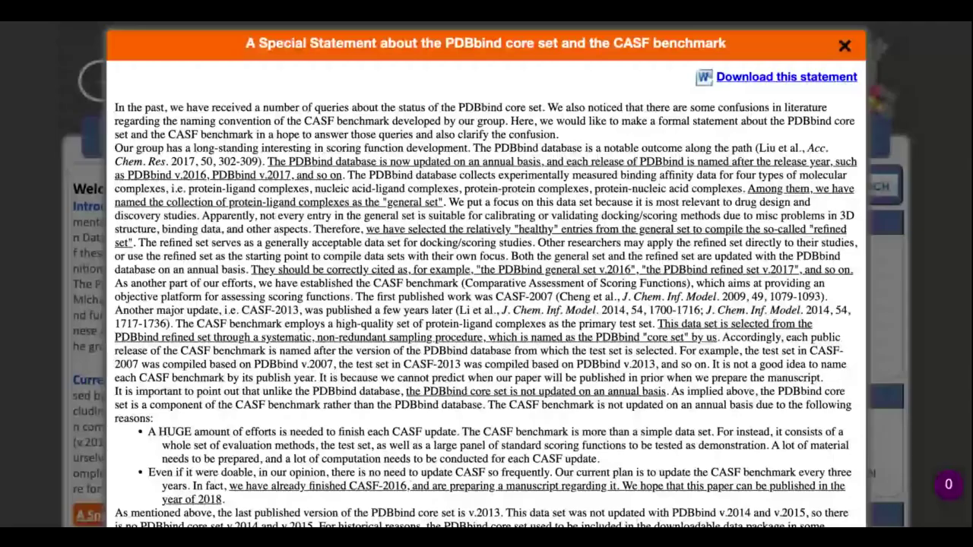
pyautogui.click(845, 47)
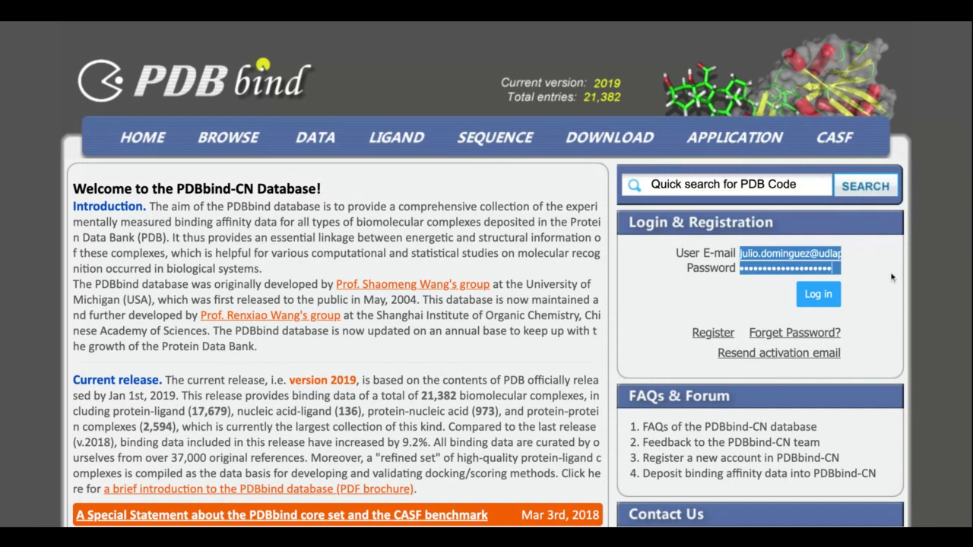
# - Log in to PDBbind with the prefilled account and open the entry for PDB code 2P4Y
pyautogui.click(827, 297)
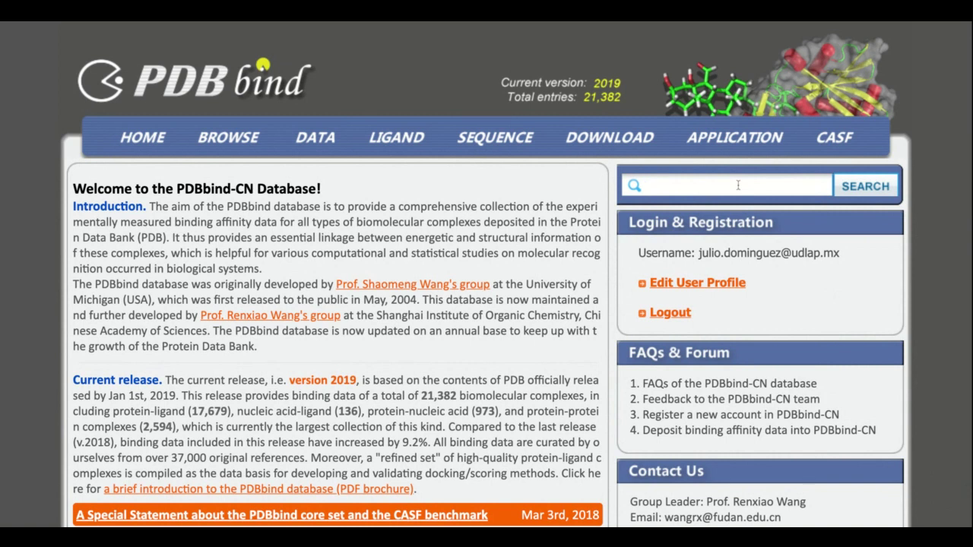
pyautogui.write('p')
pyautogui.press('BackSpace')
pyautogui.write('2P4Y')
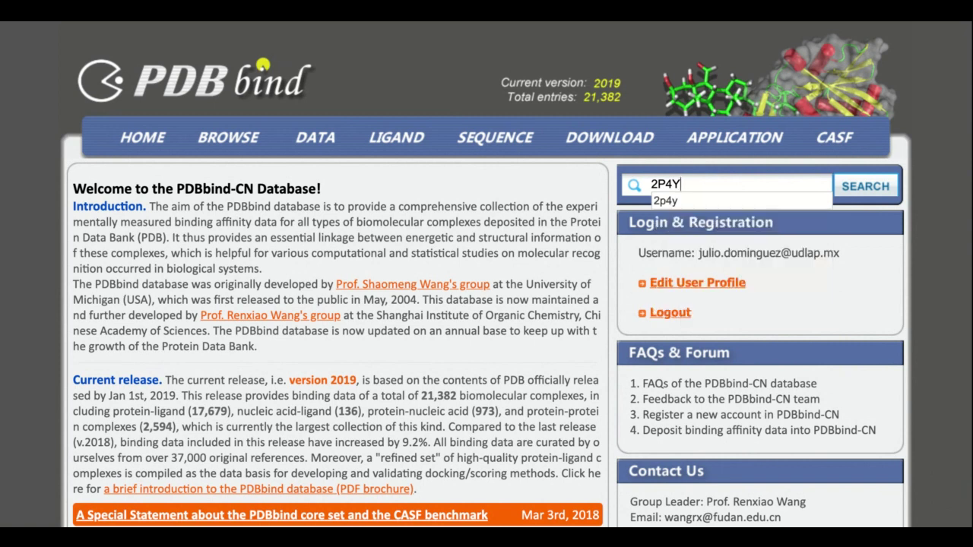
pyautogui.press('Return')
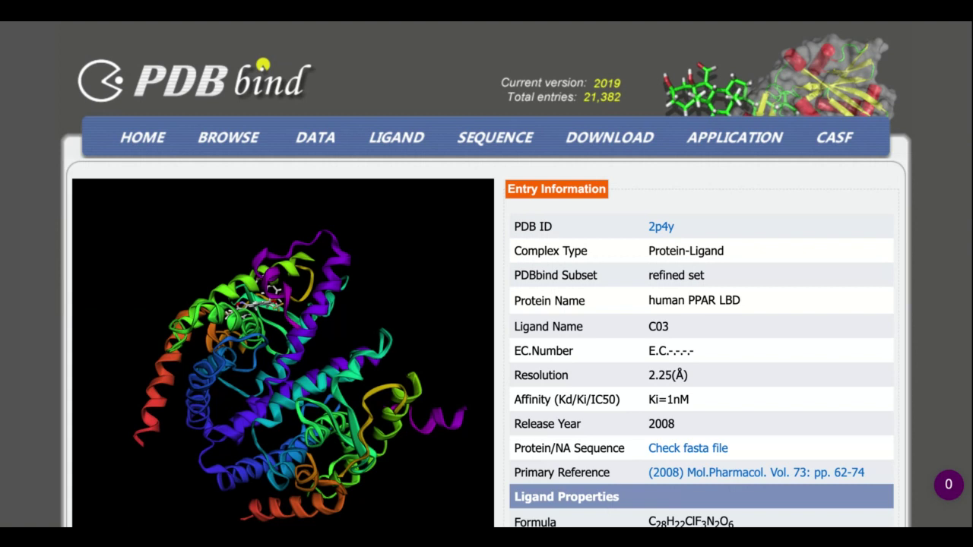
# - Check the Affinity (Kd/Ki/IC50) value in the entry information of 2p4y
pyautogui.scroll(-2, 636, 310)
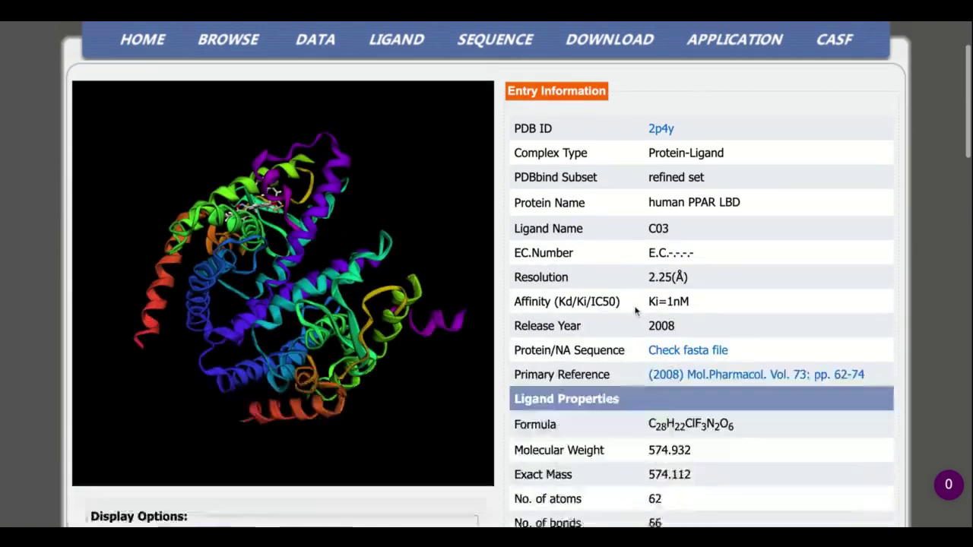
pyautogui.scroll(-1, 636, 310)
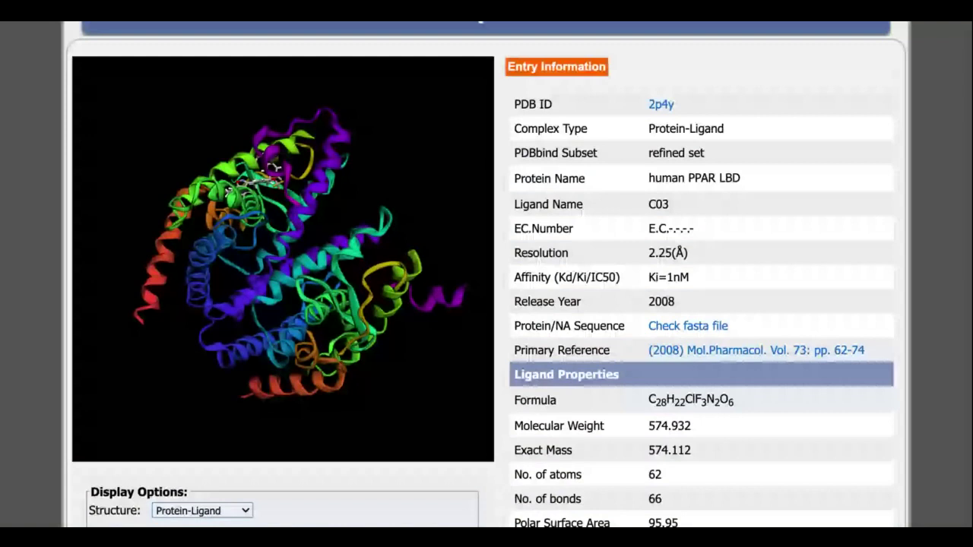
pyautogui.tripleClick(692, 279)
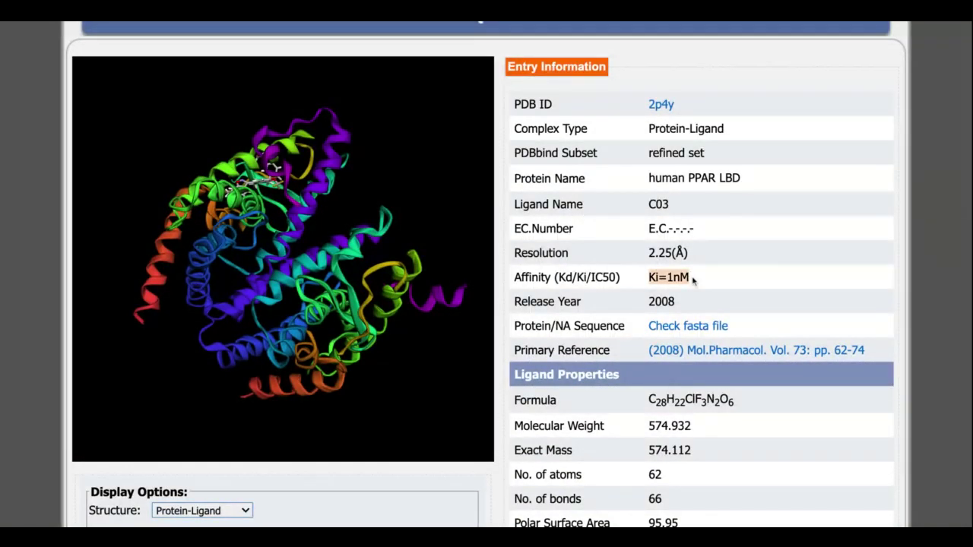
pyautogui.click(620, 293)
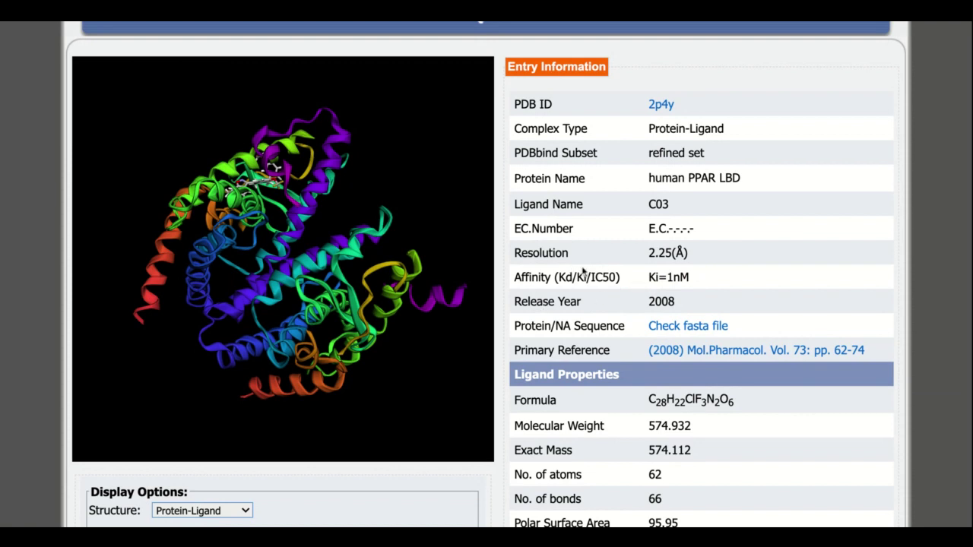
# - Examine the ligand properties, the related entries by sequence similarity and the external database links of the 2p4y entry
pyautogui.scroll(-3, 586, 310)
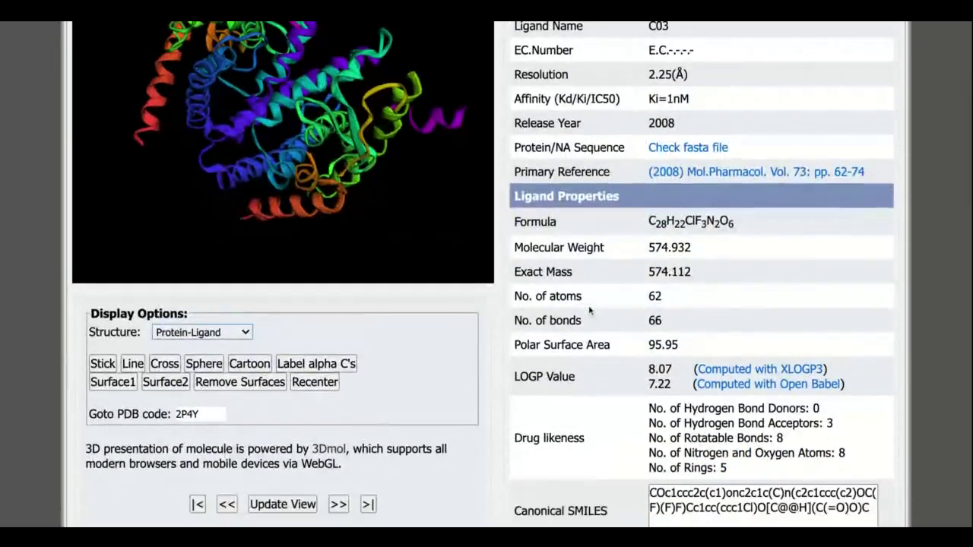
pyautogui.scroll(-3, 589, 310)
pyautogui.scroll(-4, 486, 304)
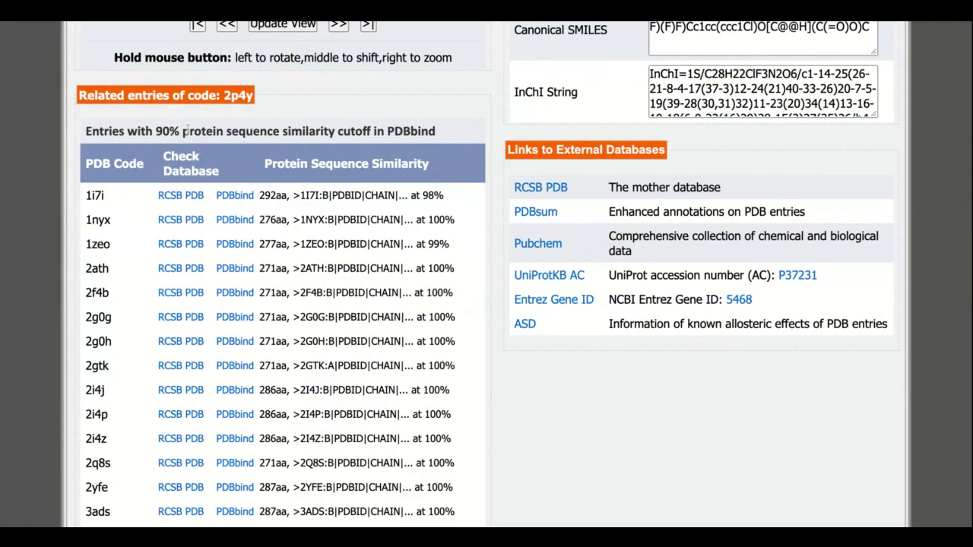
pyautogui.scroll(10, 184, 131)
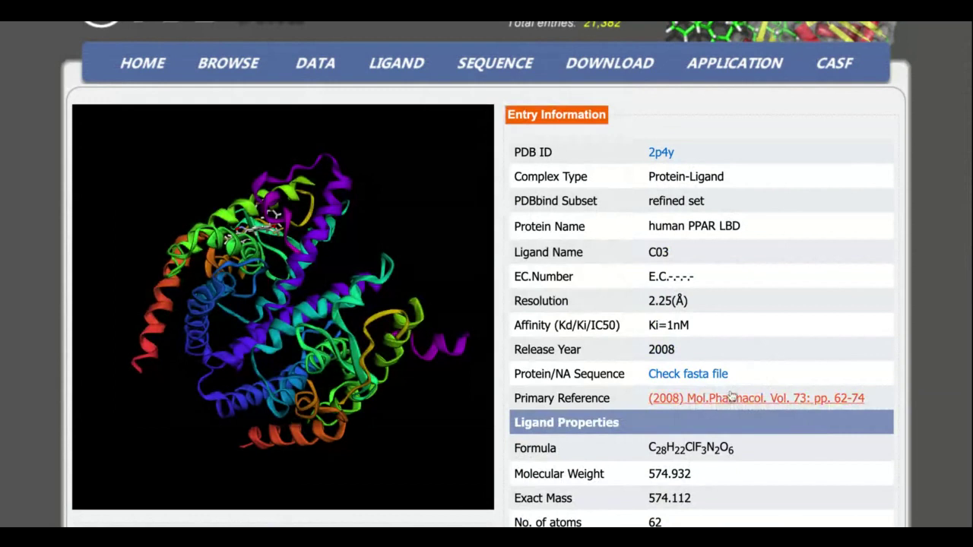
pyautogui.scroll(1, 753, 246)
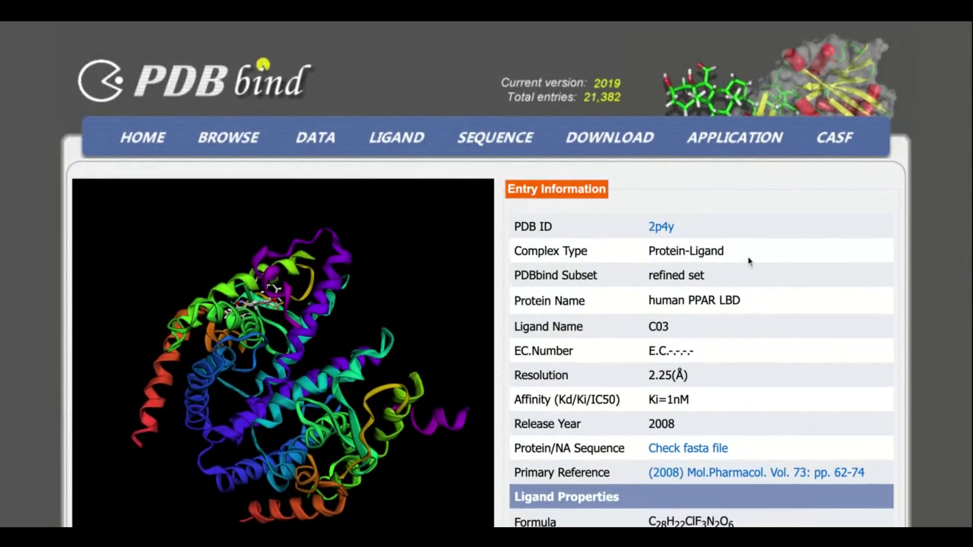
pyautogui.scroll(-1, 749, 262)
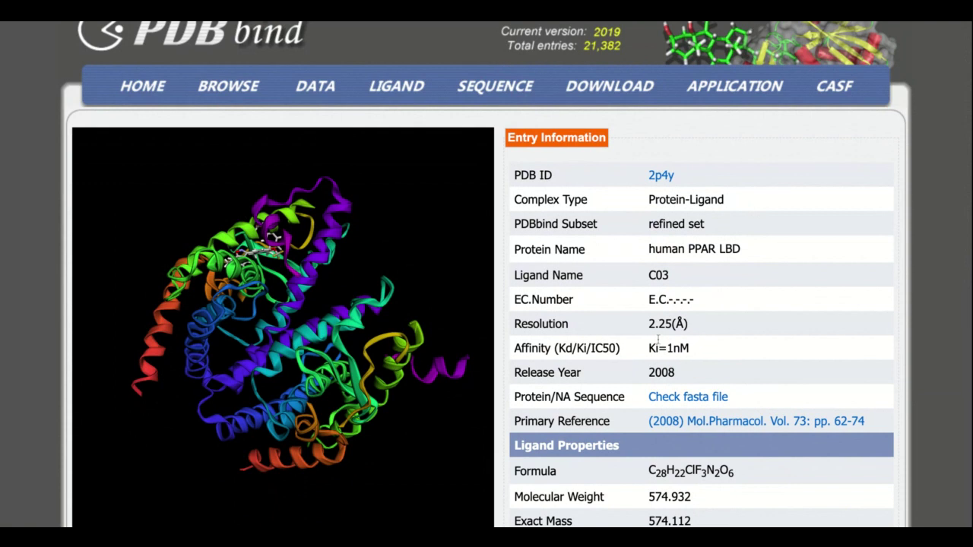
pyautogui.scroll(-2, 658, 341)
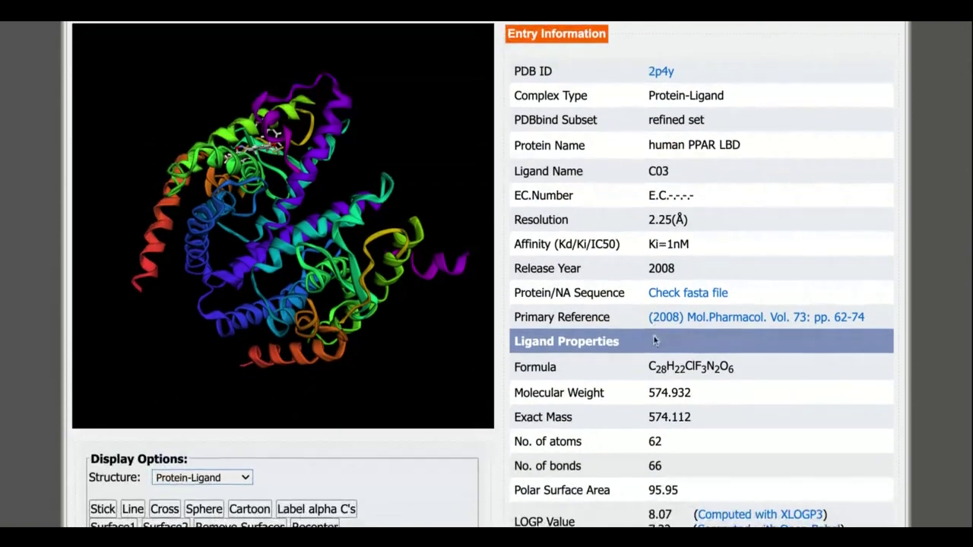
pyautogui.scroll(-4, 654, 342)
pyautogui.scroll(-2, 655, 342)
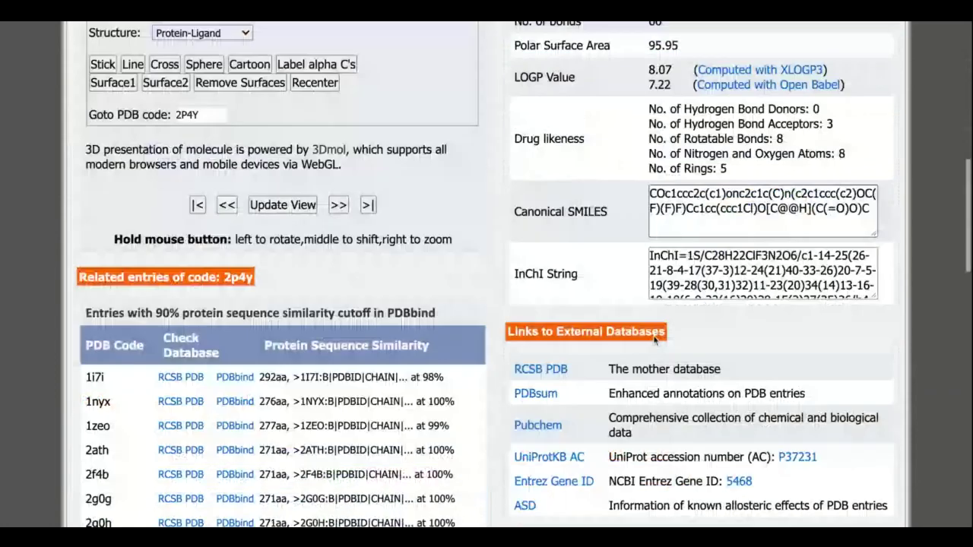
pyautogui.scroll(-3, 654, 342)
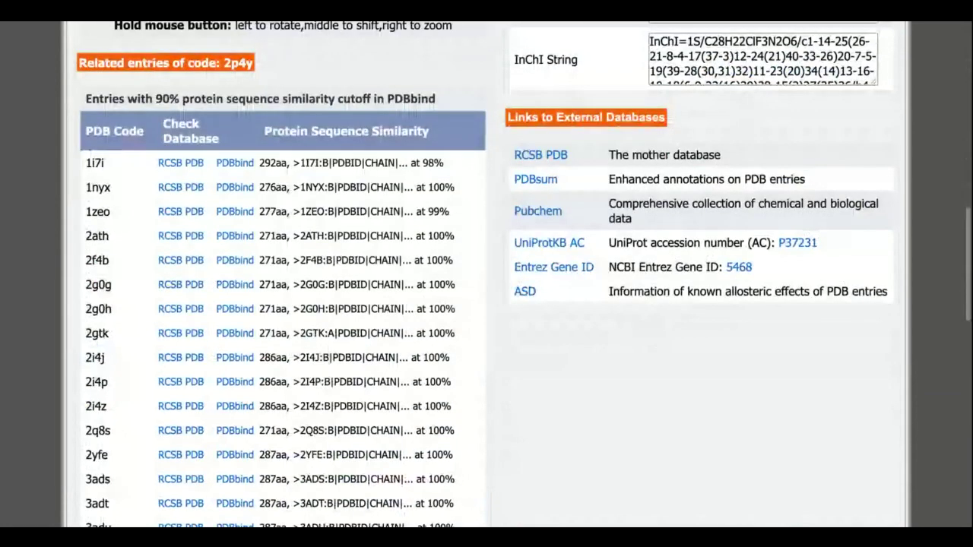
pyautogui.scroll(10, 688, 240)
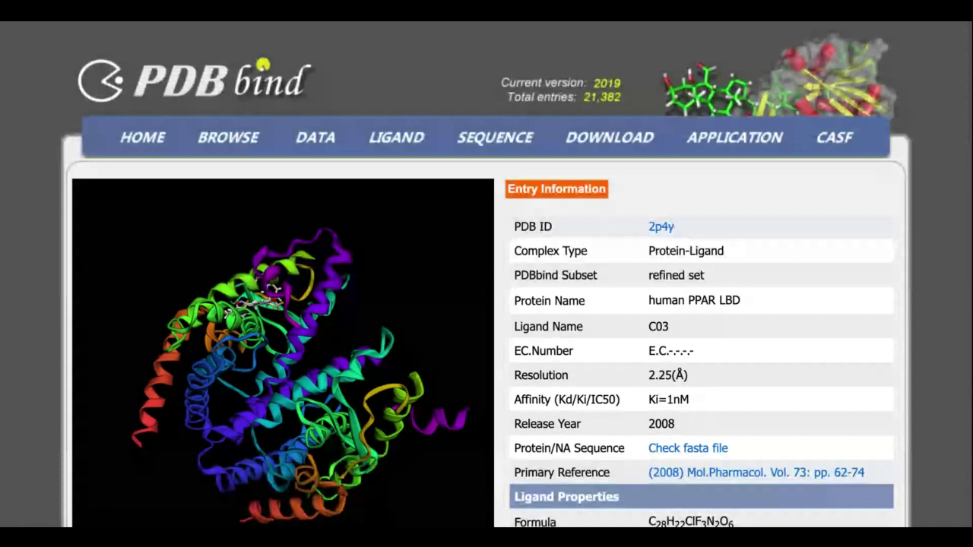
# - Open the BLAST search by sequence and load the template sequence for PDB ID 2P4Y
pyautogui.click(481, 139)
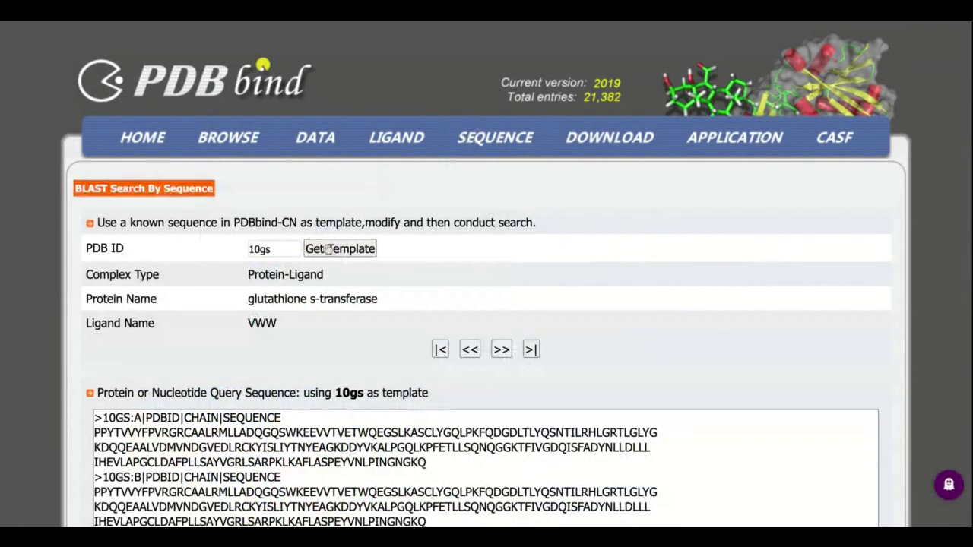
pyautogui.moveTo(292, 244); pyautogui.dragTo(229, 228)
pyautogui.write('2')
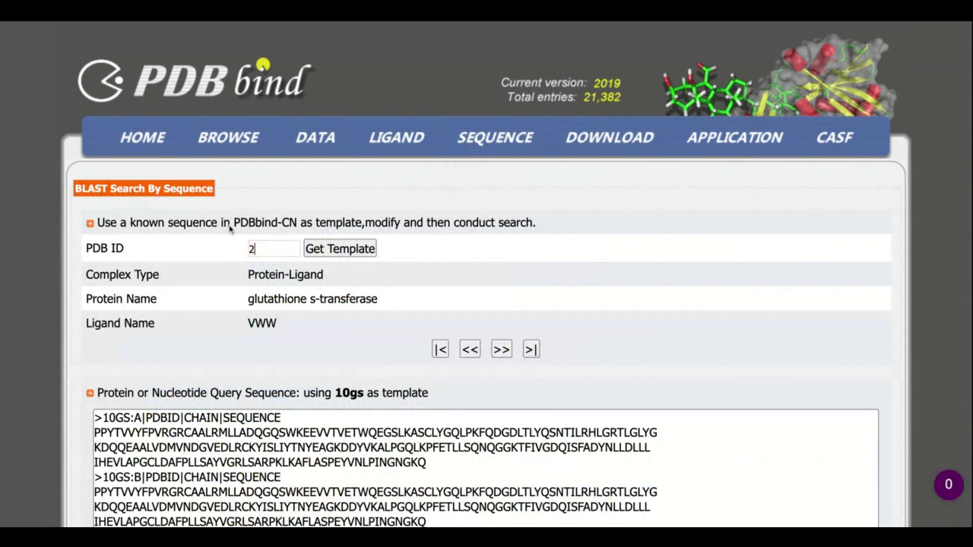
pyautogui.write('p')
pyautogui.press('BackSpace')
pyautogui.write('P4Y')
pyautogui.click(346, 248)
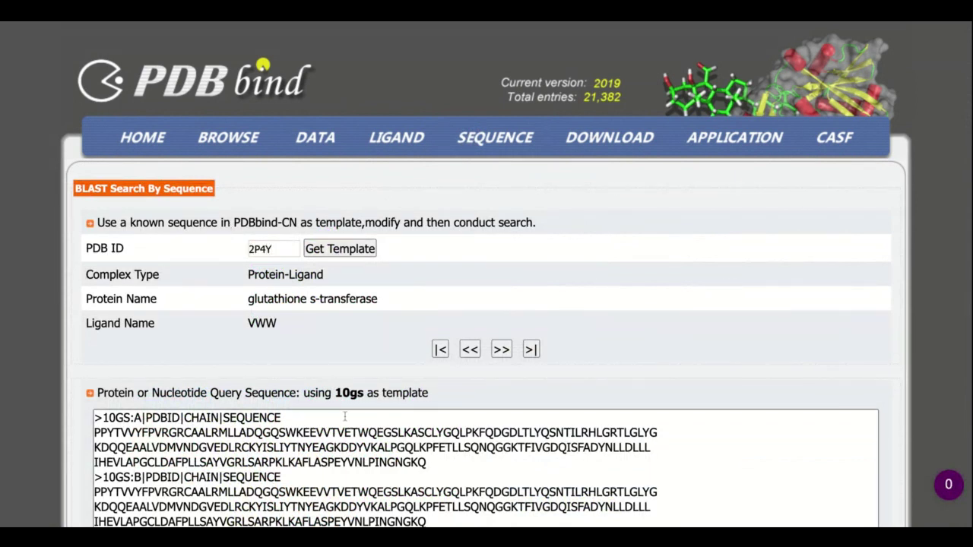
# - Review the 2p4y query sequences and run the protein BLAST search with them
pyautogui.scroll(-1, 609, 419)
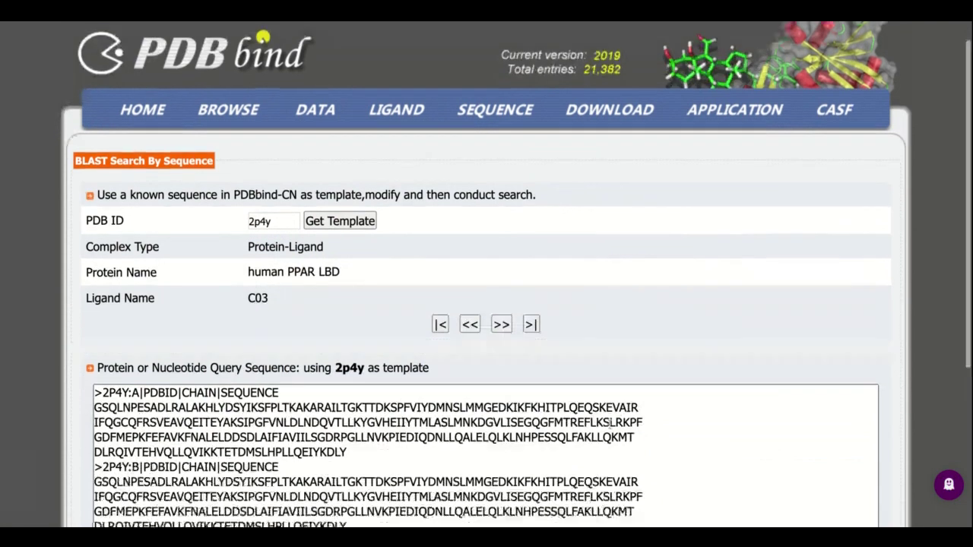
pyautogui.scroll(-3, 609, 419)
pyautogui.scroll(3, 477, 294)
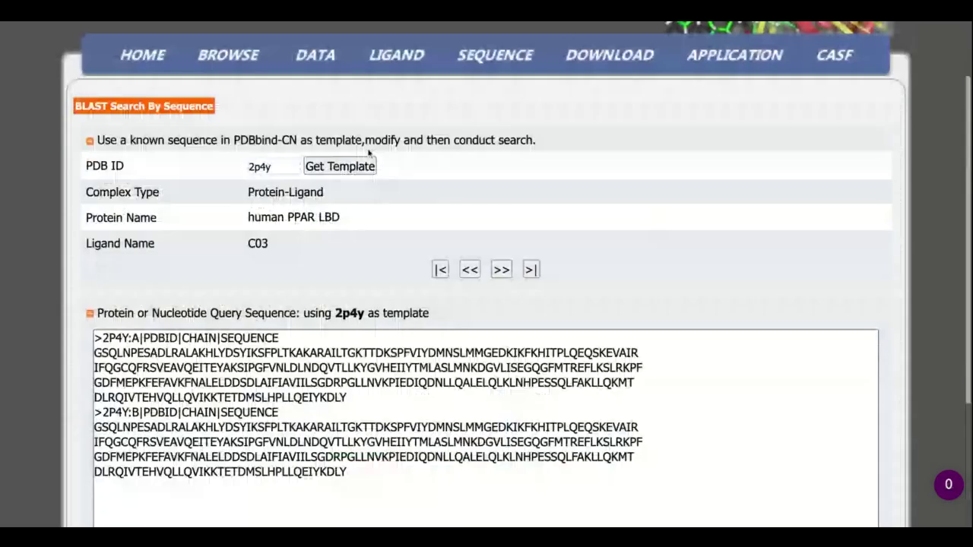
pyautogui.scroll(-3, 477, 293)
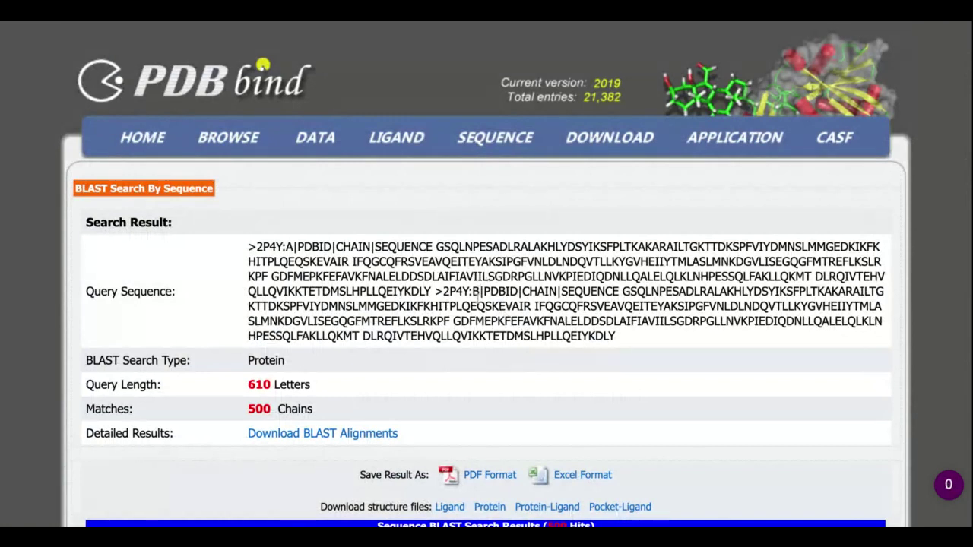
# - Examine the BLAST result summary, the first hits, and the options for saving results and downloading structure files
pyautogui.scroll(-6, 332, 336)
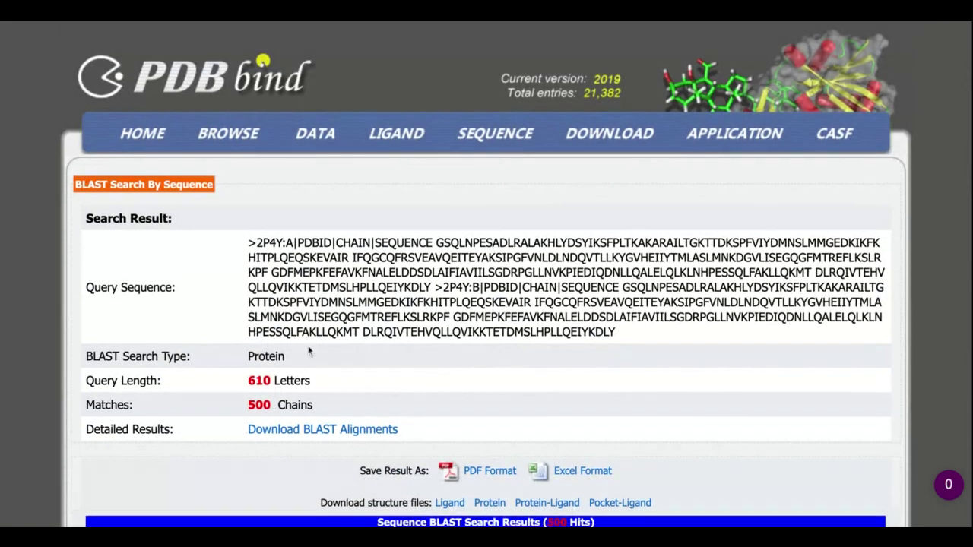
pyautogui.scroll(2, 447, 230)
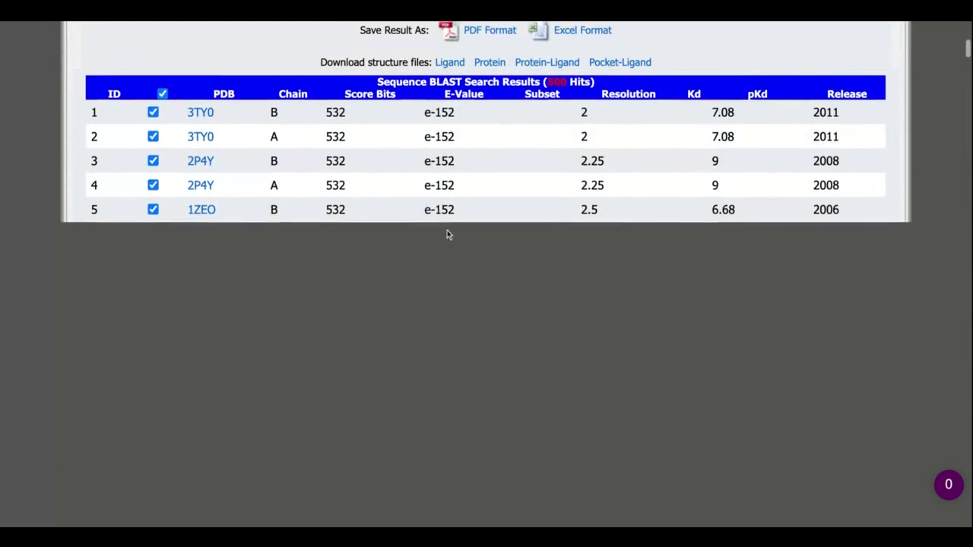
pyautogui.scroll(1, 444, 224)
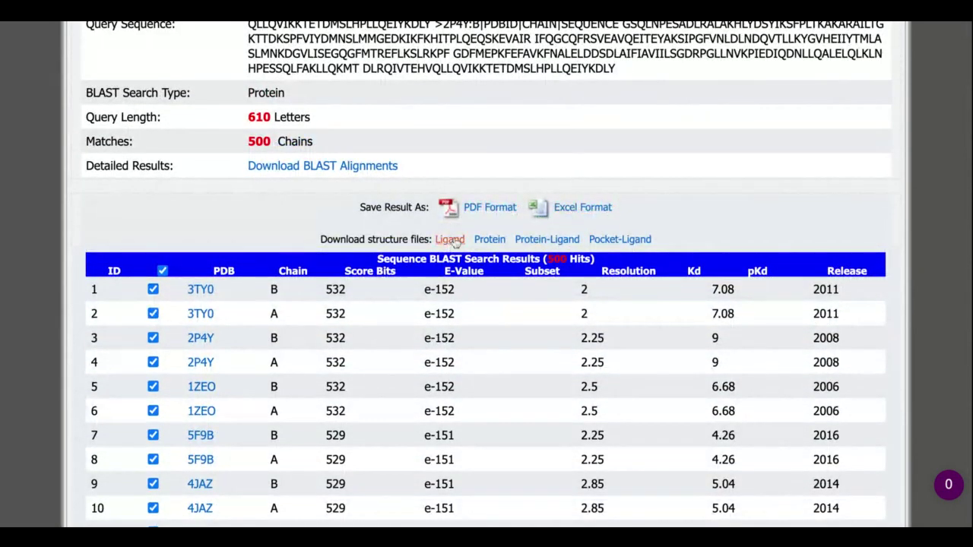
pyautogui.scroll(5, 609, 251)
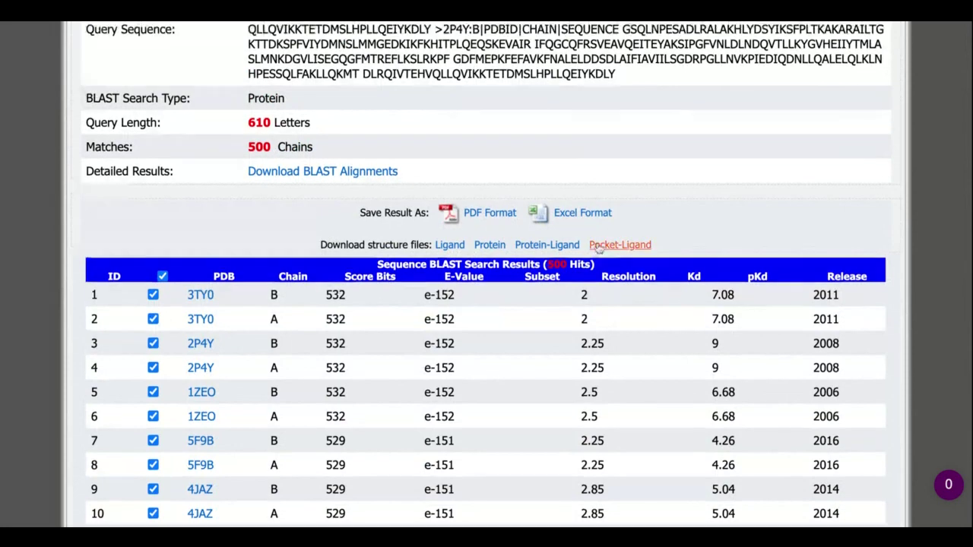
pyautogui.scroll(-1, 586, 175)
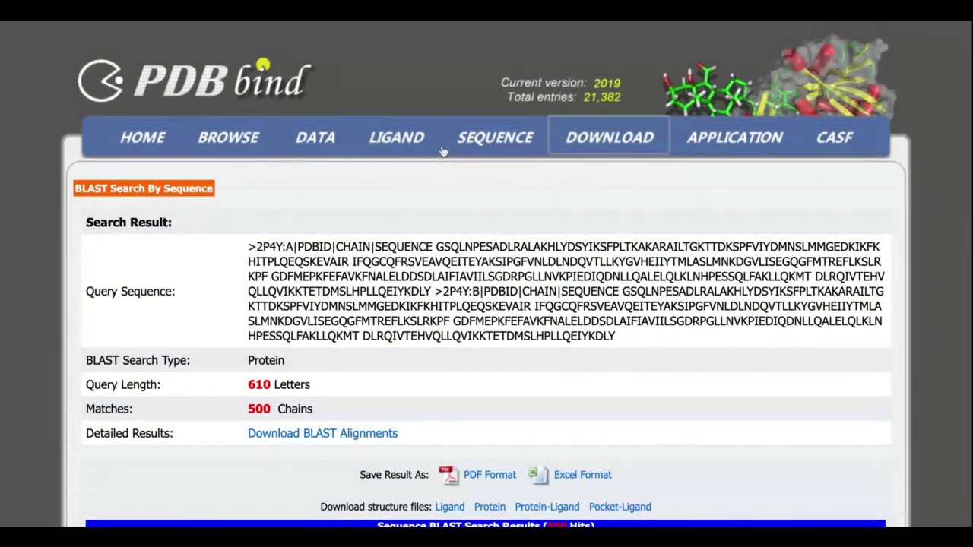
# - View the detailed sequence alignment of the 2P4Y chain B hit and close it
pyautogui.scroll(-6, 402, 285)
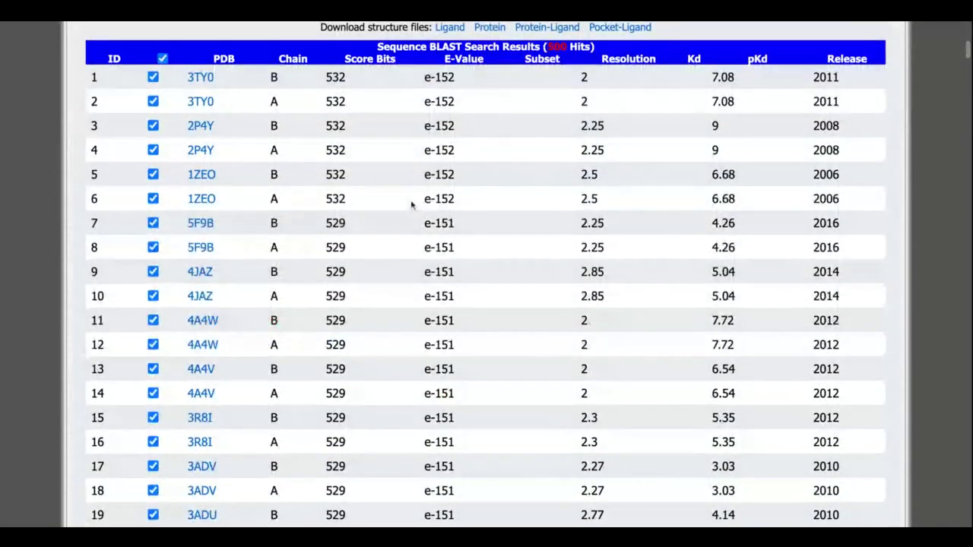
pyautogui.moveTo(200, 122)
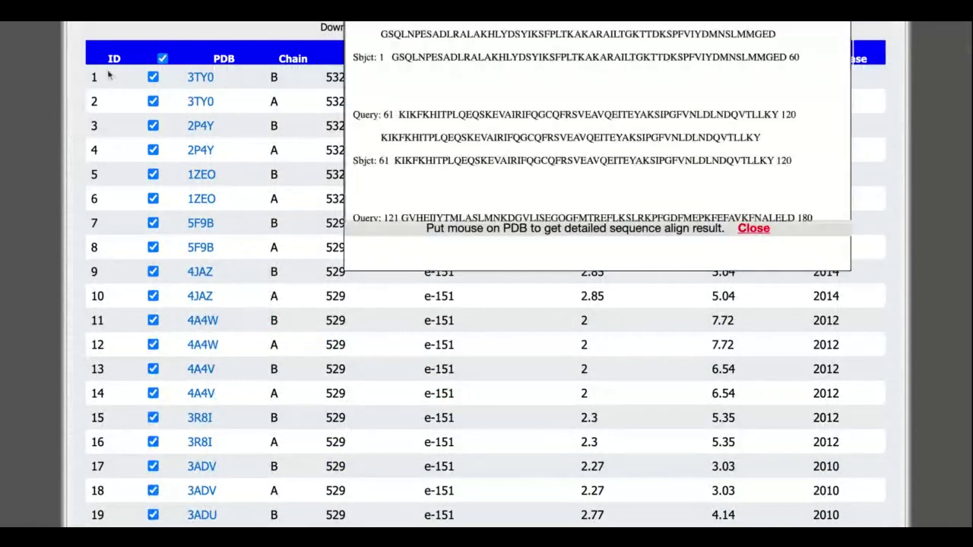
pyautogui.click(753, 231)
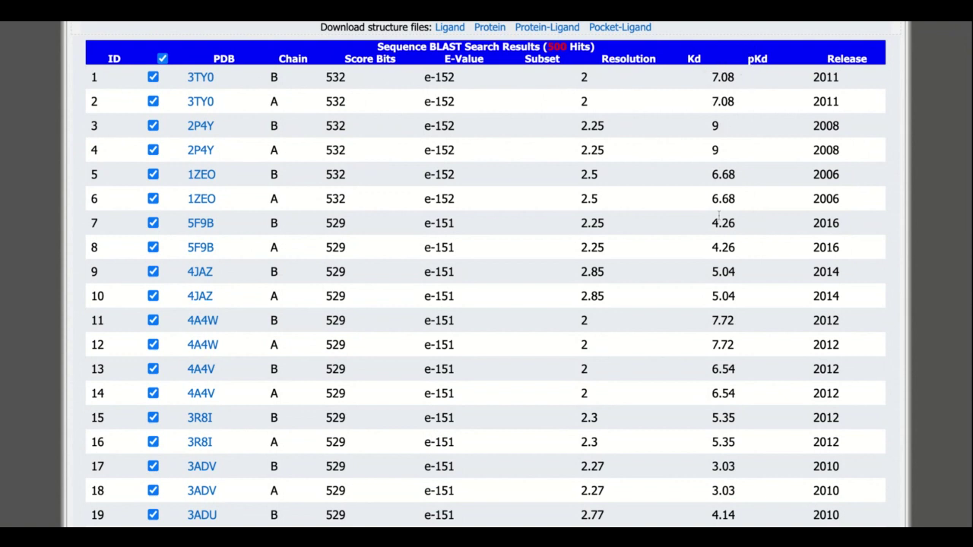
# - Compare the affinity values, resolutions and release years of the hits throughout the BLAST results table
pyautogui.scroll(-5, 718, 218)
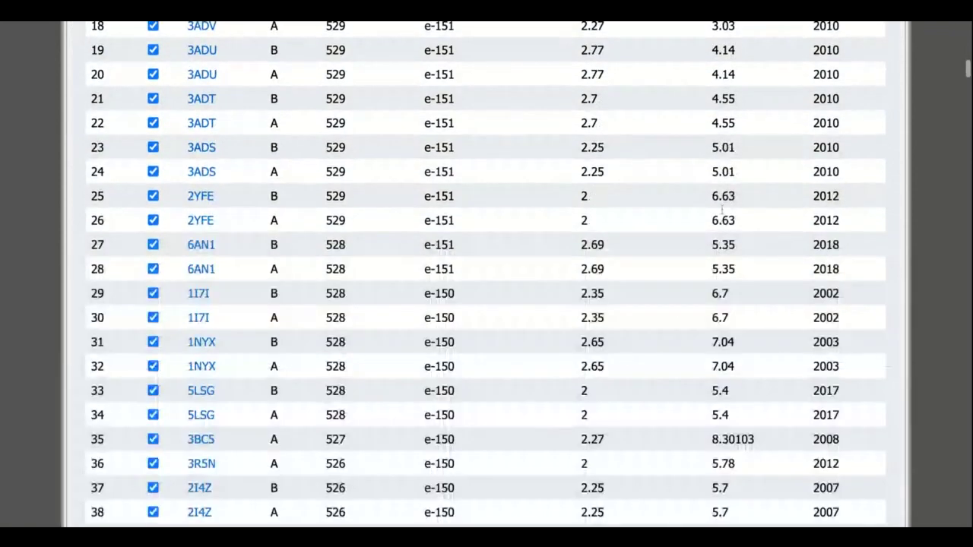
pyautogui.scroll(-10, 721, 207)
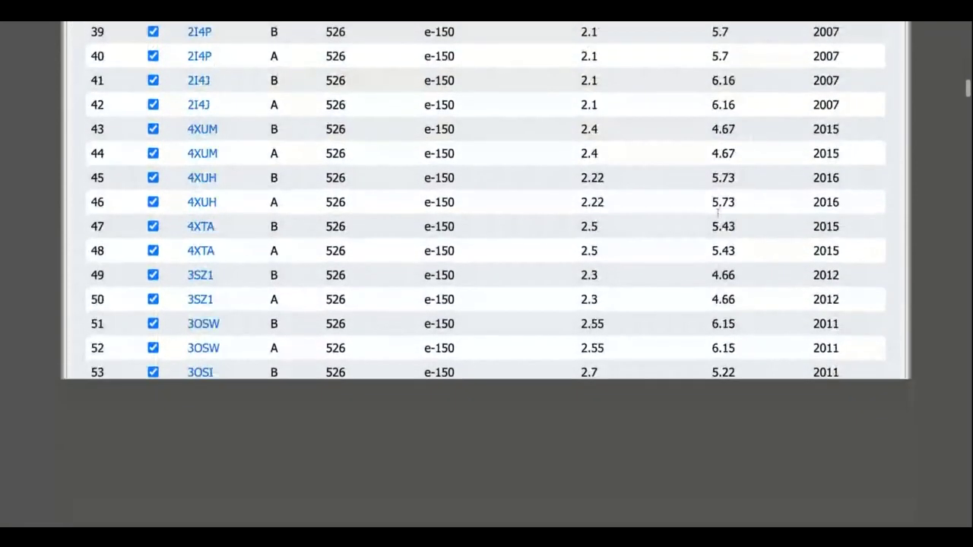
pyautogui.scroll(-5, 723, 201)
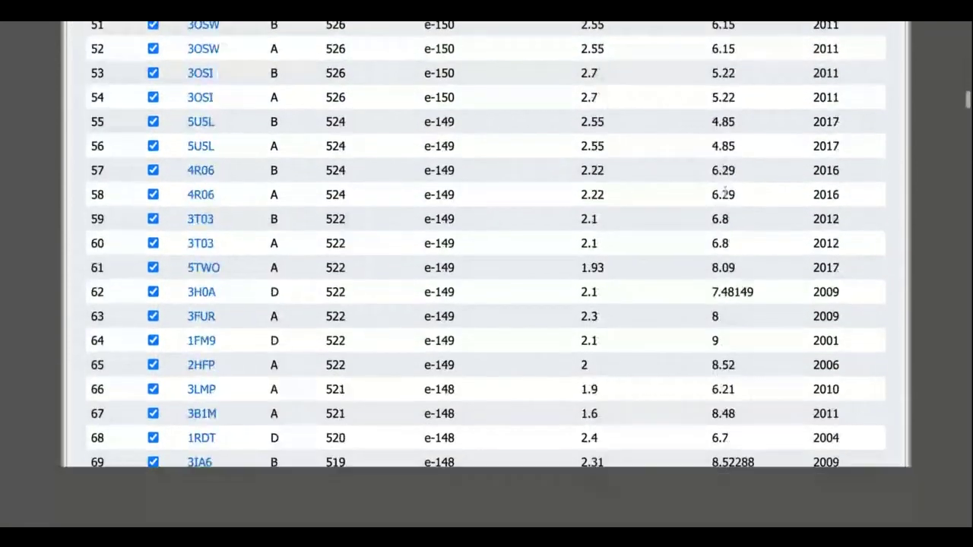
pyautogui.scroll(-4, 726, 198)
pyautogui.scroll(-1, 726, 209)
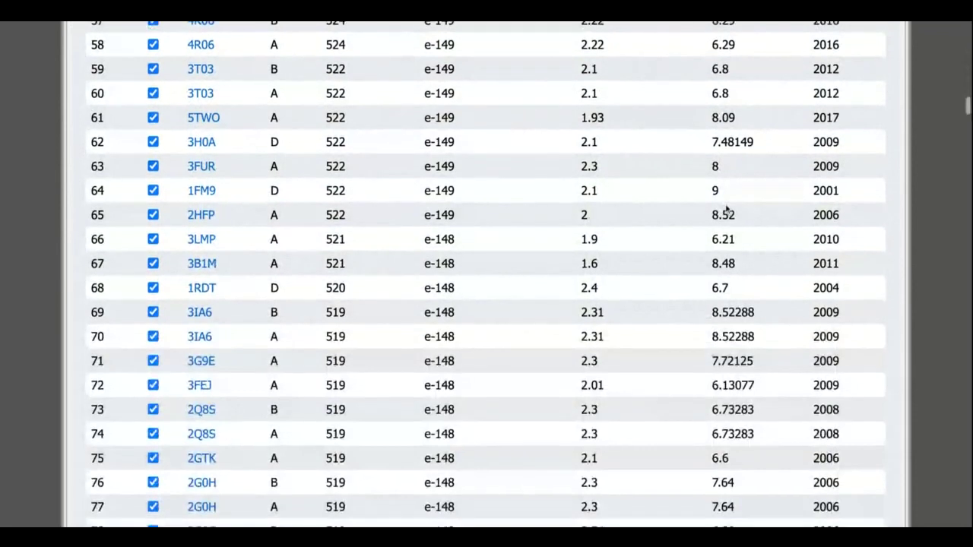
pyautogui.scroll(-3, 726, 211)
pyautogui.scroll(15, 722, 213)
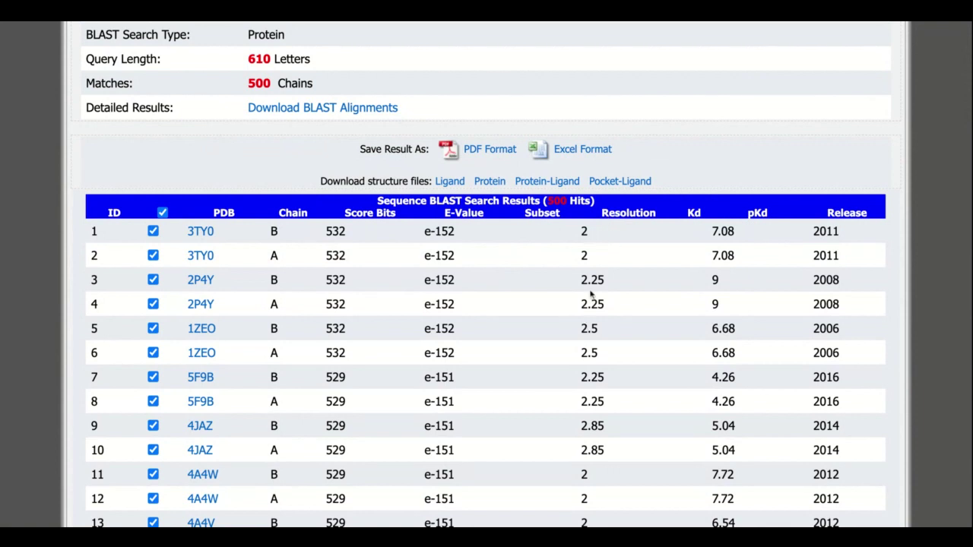
pyautogui.scroll(-1, 472, 258)
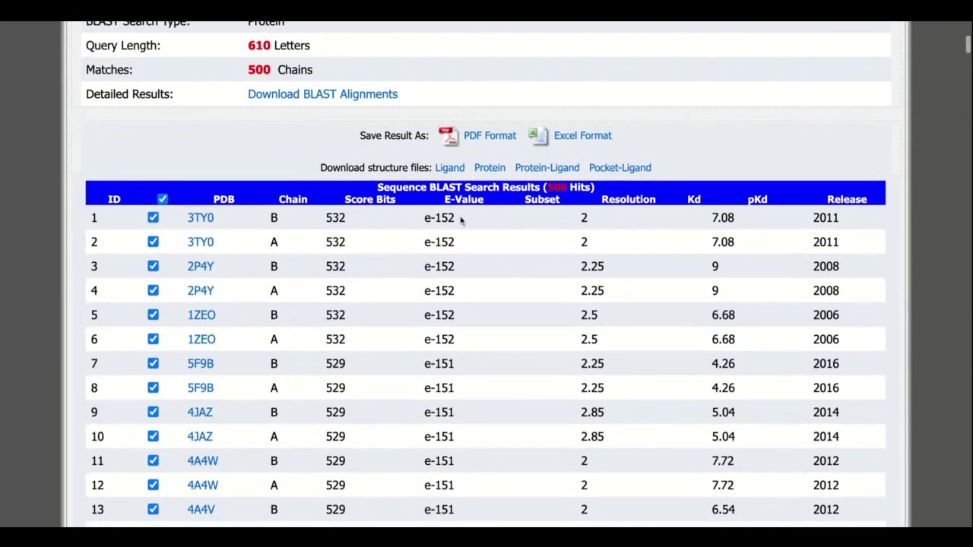
pyautogui.scroll(-12, 467, 236)
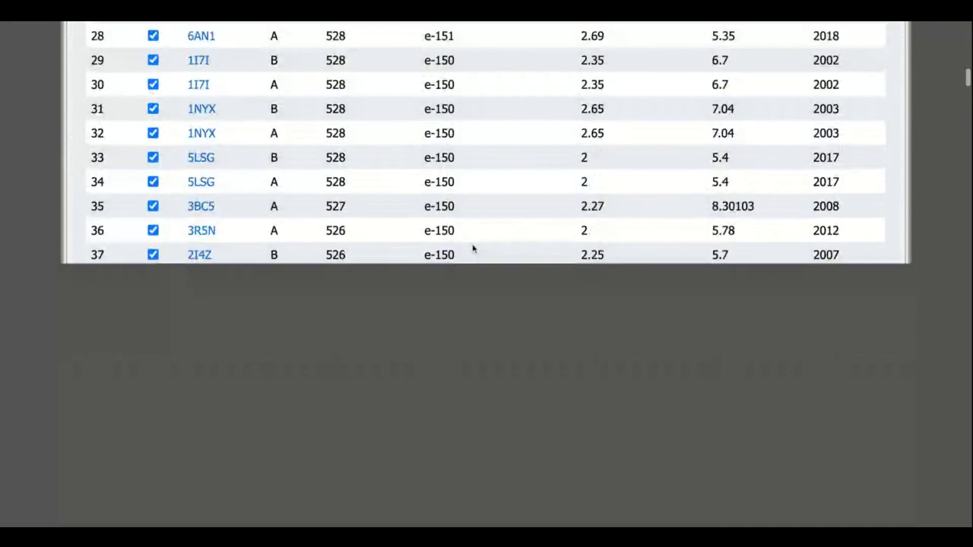
pyautogui.scroll(-1, 472, 249)
pyautogui.scroll(-7, 472, 249)
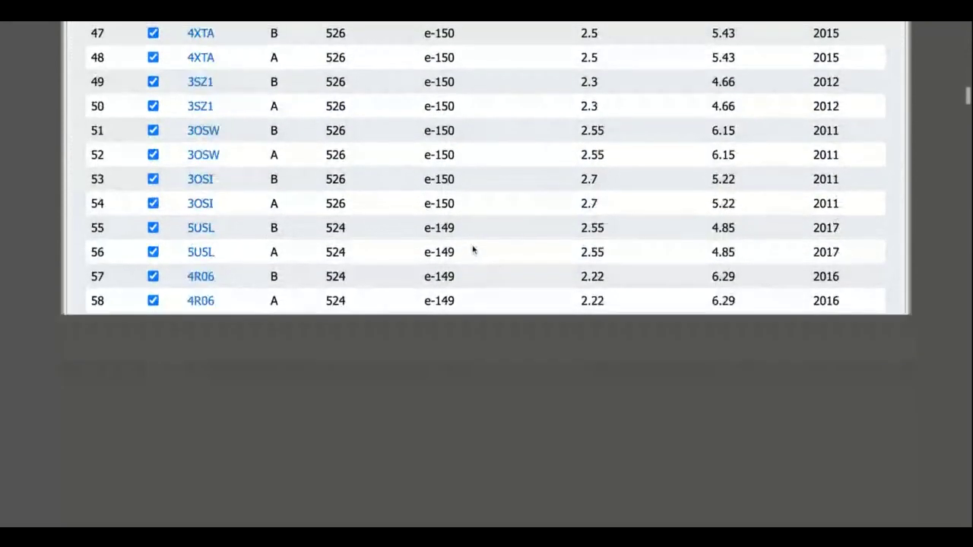
# - Compare the score bits and E-values down the 2P4Y hit list to find where sequence similarity drops
pyautogui.scroll(-1, 472, 250)
pyautogui.scroll(-4, 472, 251)
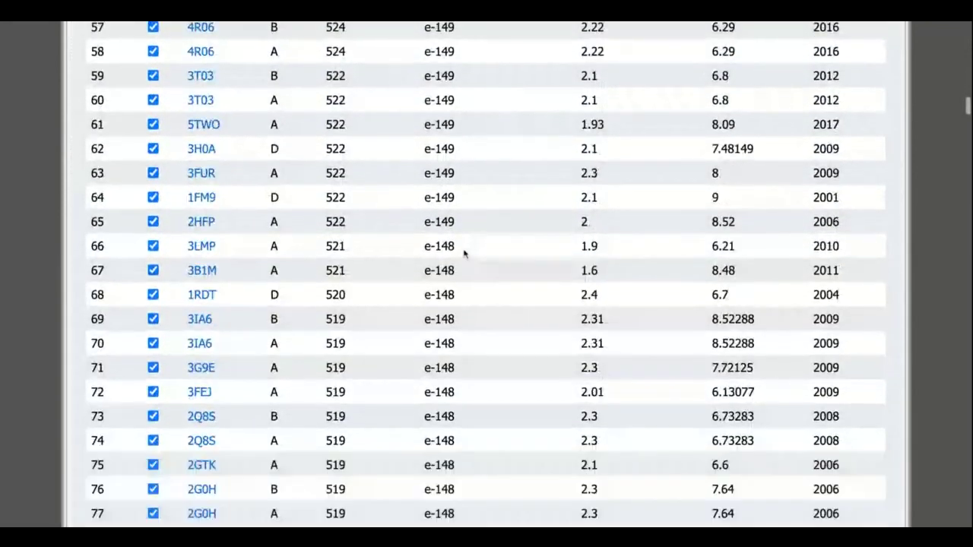
pyautogui.scroll(4, 460, 253)
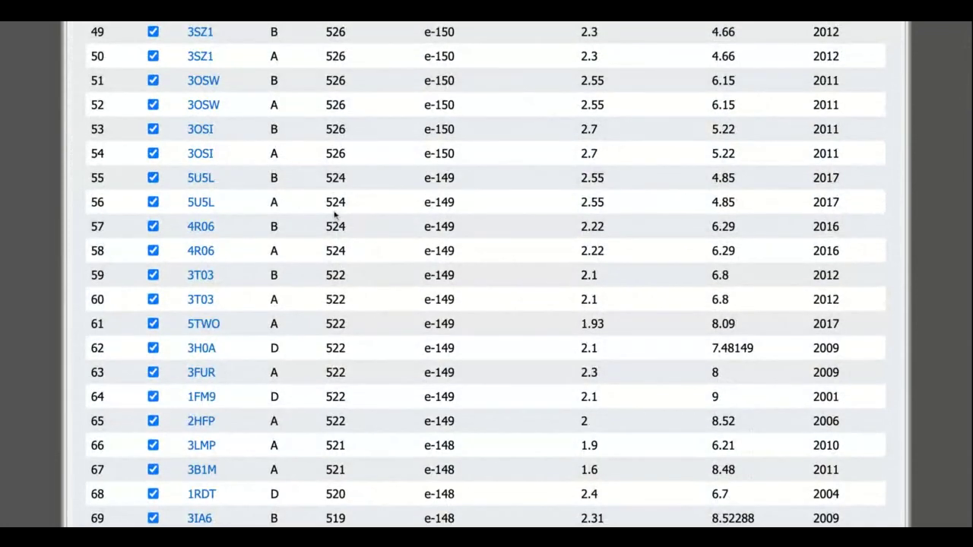
pyautogui.scroll(-5, 336, 164)
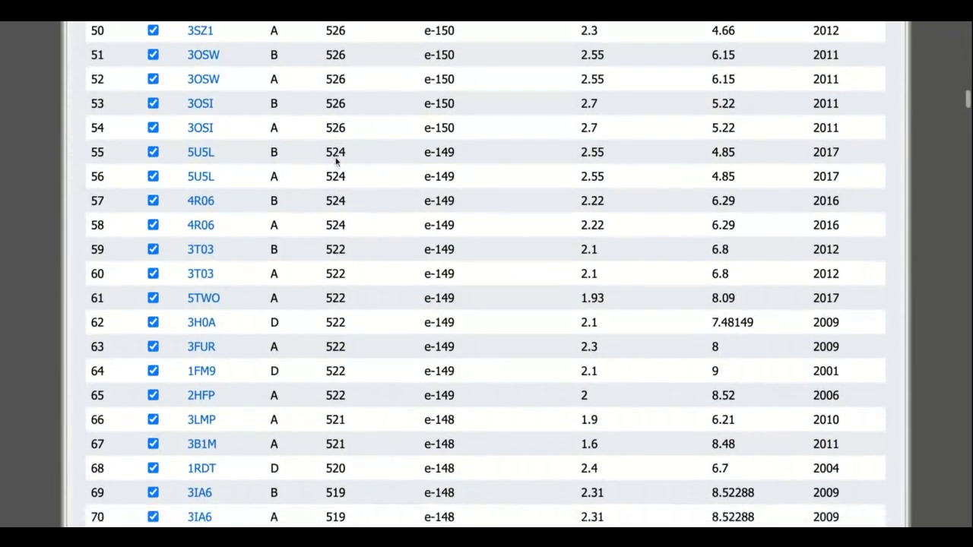
pyautogui.scroll(3, 335, 170)
pyautogui.scroll(6, 342, 197)
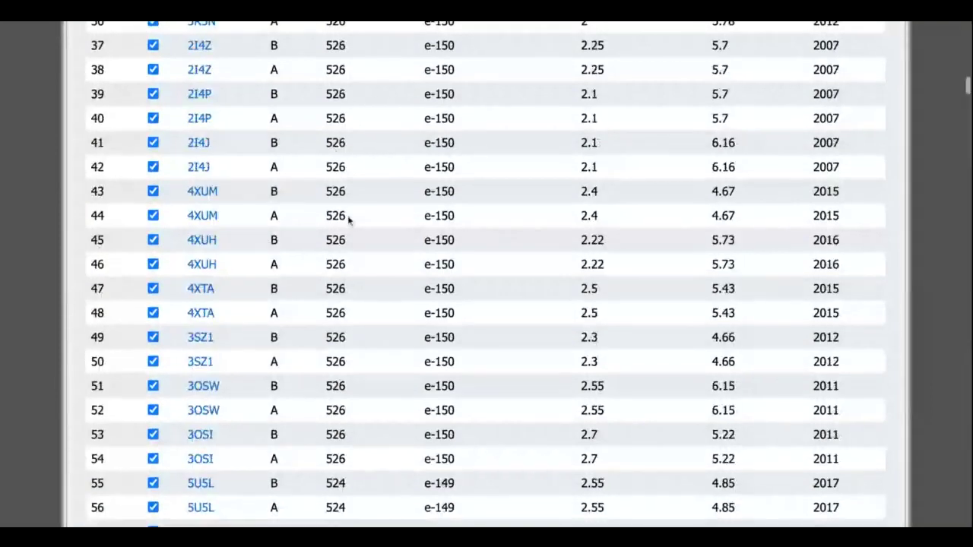
pyautogui.scroll(-6, 365, 213)
pyautogui.scroll(-7, 349, 232)
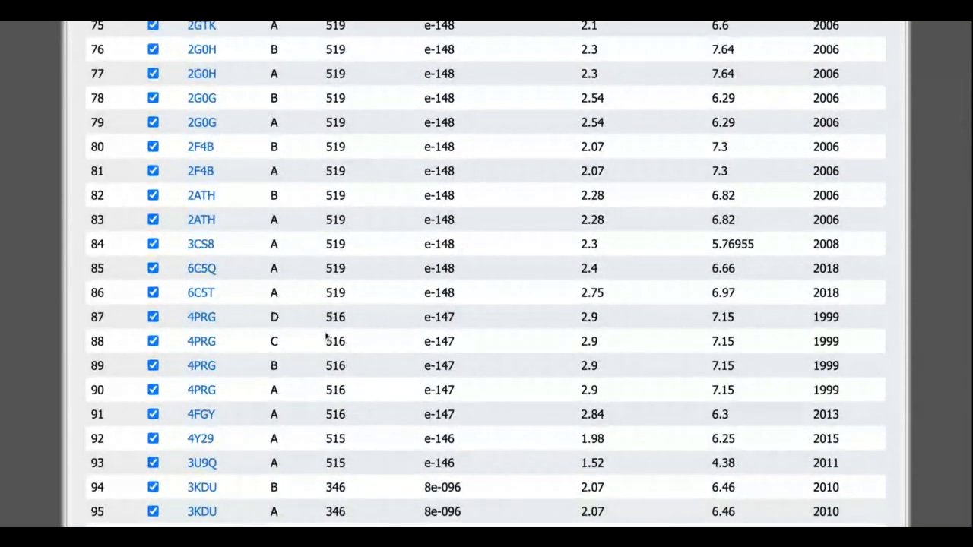
pyautogui.scroll(-1, 330, 338)
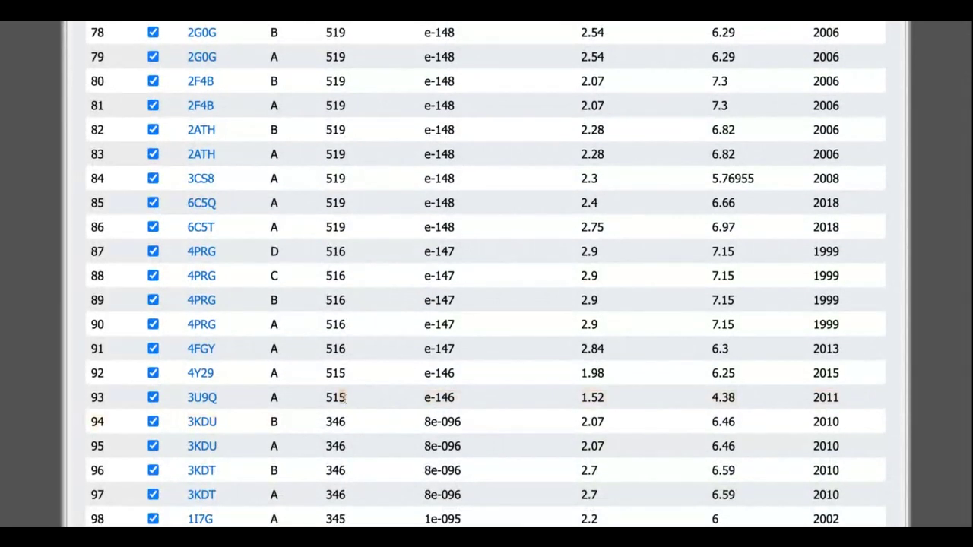
pyautogui.moveTo(343, 397); pyautogui.dragTo(343, 396)
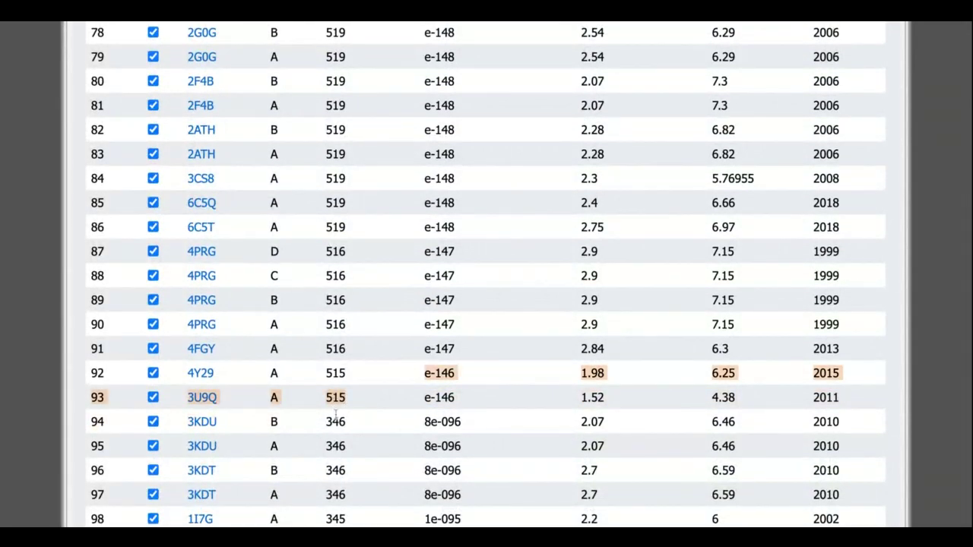
pyautogui.click(354, 410)
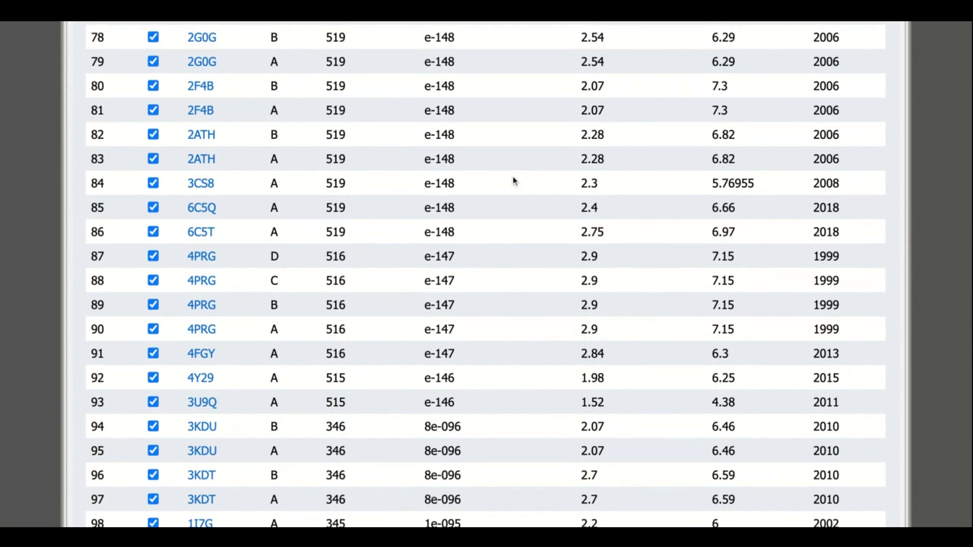
pyautogui.click(516, 181)
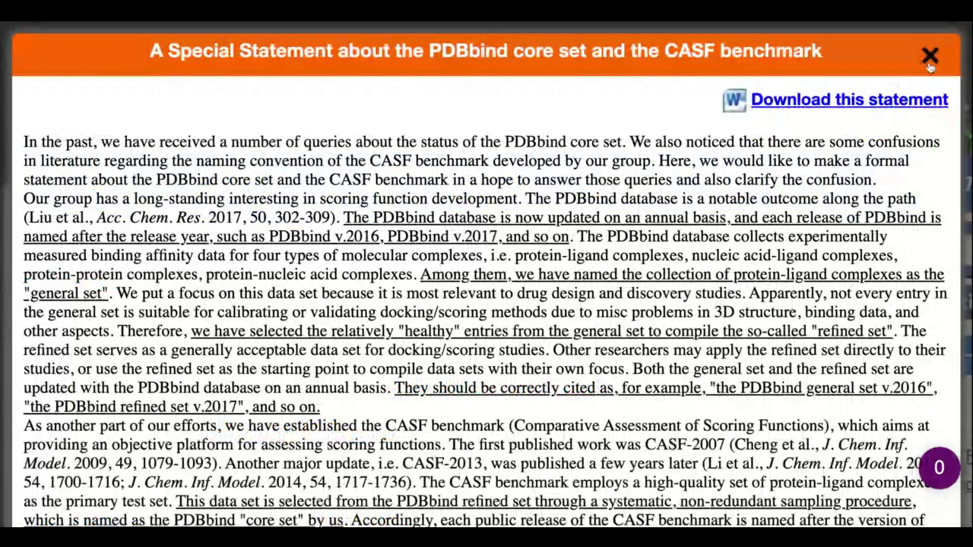
# - Log in to PDBbind with the saved account credentials and open the BLAST sequence search
pyautogui.click(929, 61)
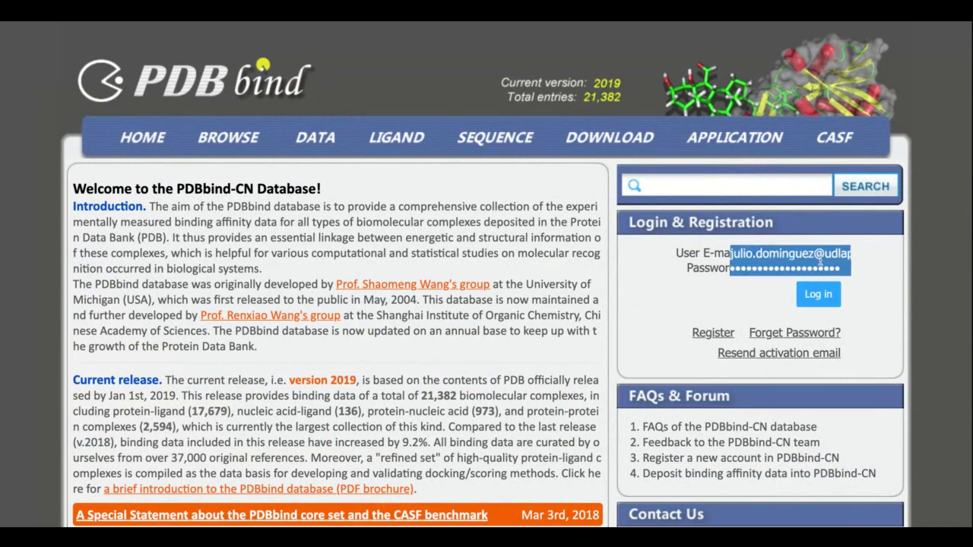
pyautogui.click(817, 300)
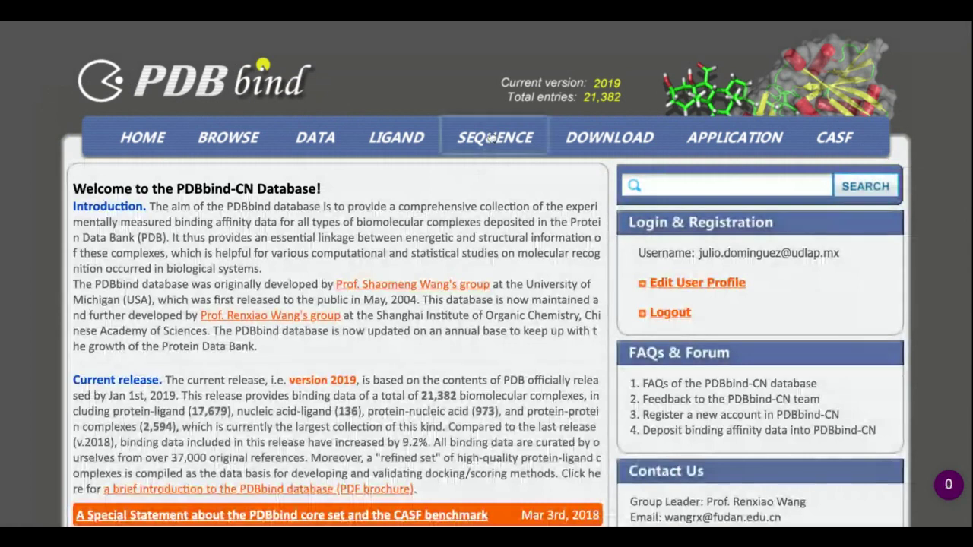
pyautogui.click(491, 137)
# - Try to load the sequence template for PDB ID 2JLS
pyautogui.moveTo(285, 250); pyautogui.dragTo(238, 251)
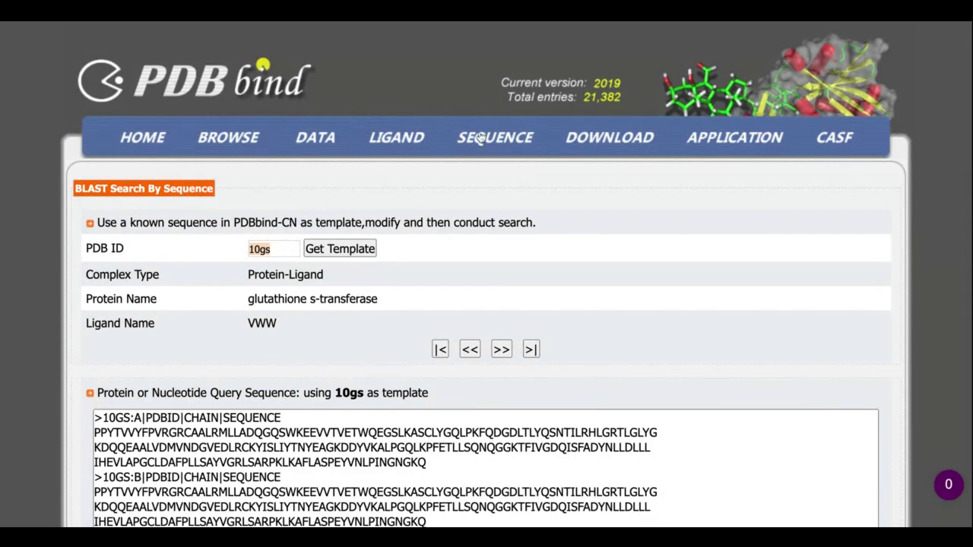
pyautogui.write('2JLS')
pyautogui.click(324, 250)
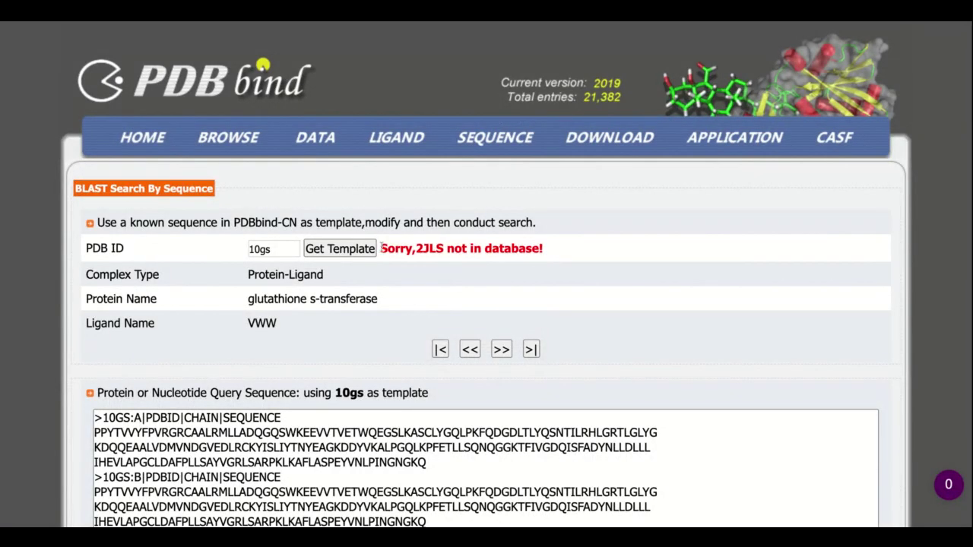
# - Try to load the sequence template for PDB ID wtxe
pyautogui.doubleClick(261, 248)
pyautogui.write('5wtx')
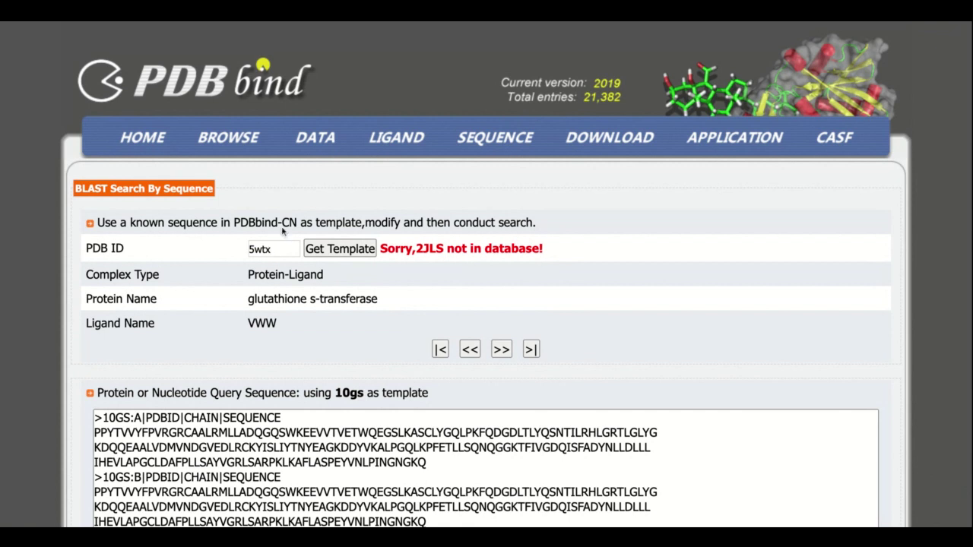
pyautogui.press('BackSpace')
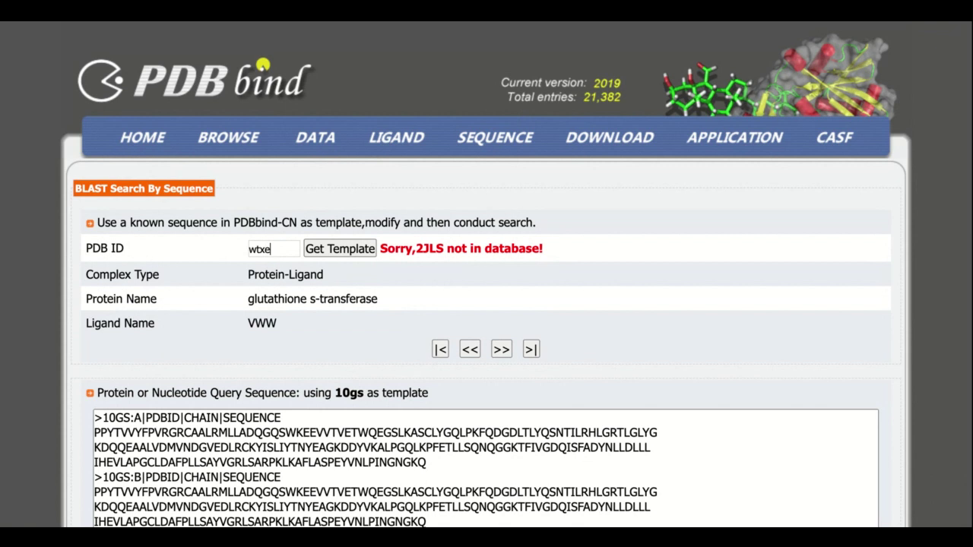
pyautogui.click(333, 255)
# - Try to load the sequence template for PDB ID 5TXG
pyautogui.moveTo(300, 251); pyautogui.dragTo(238, 255)
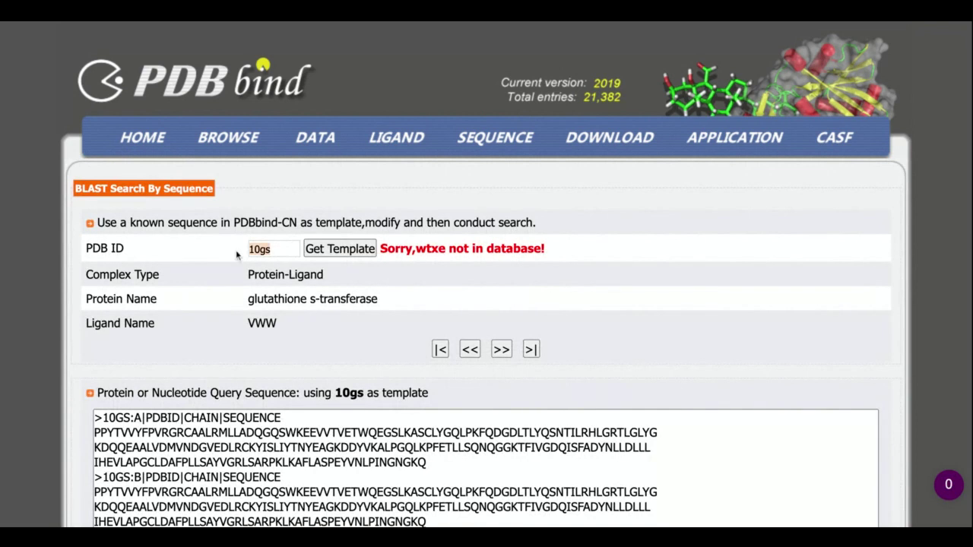
pyautogui.write('5TXG')
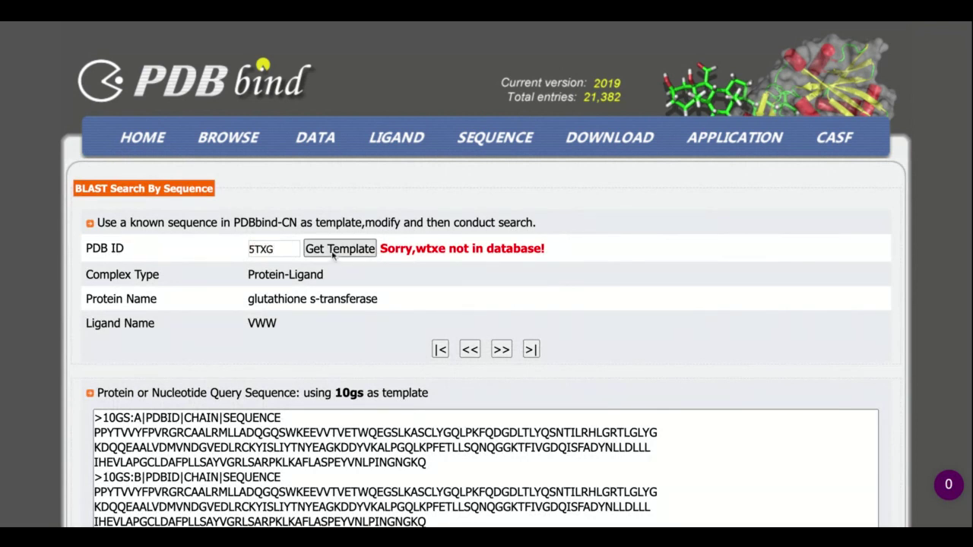
pyautogui.click(333, 255)
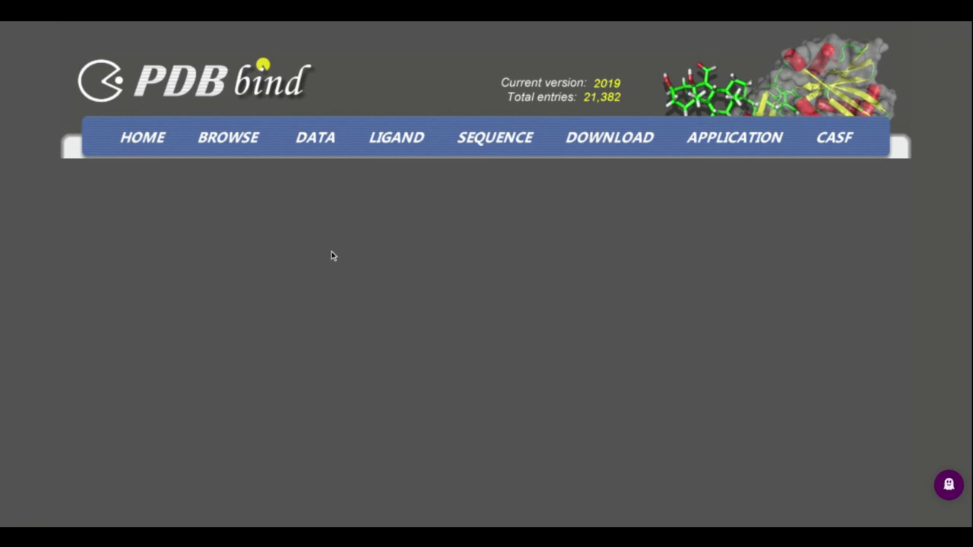
pyautogui.doubleClick(266, 249)
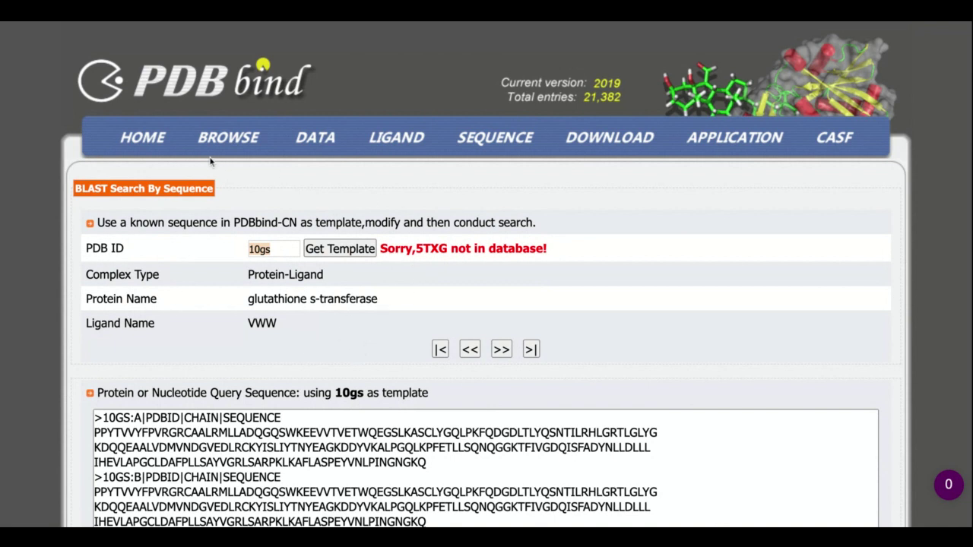
# - Reopen the BLAST sequence search and try to load the template for PDB ID 2FOM
pyautogui.click(158, 142)
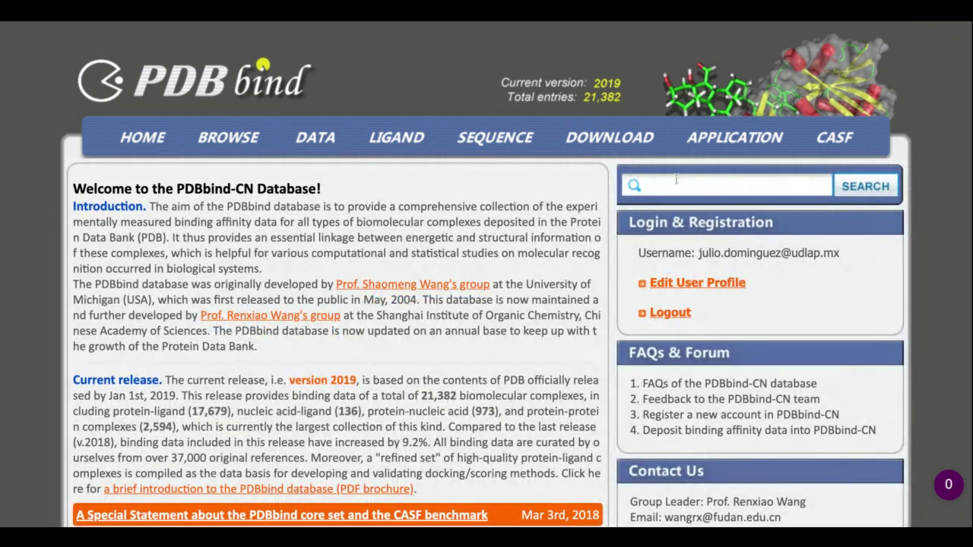
pyautogui.click(405, 148)
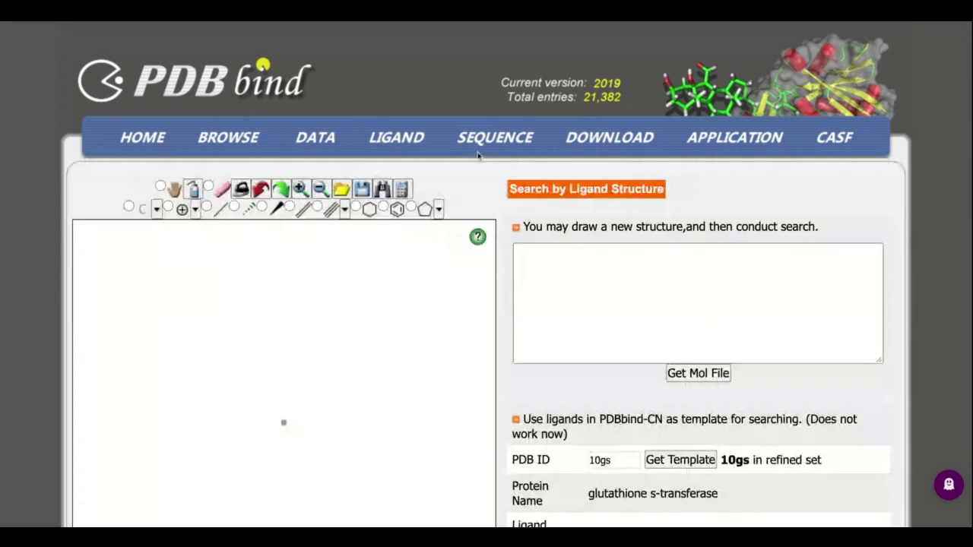
pyautogui.click(483, 154)
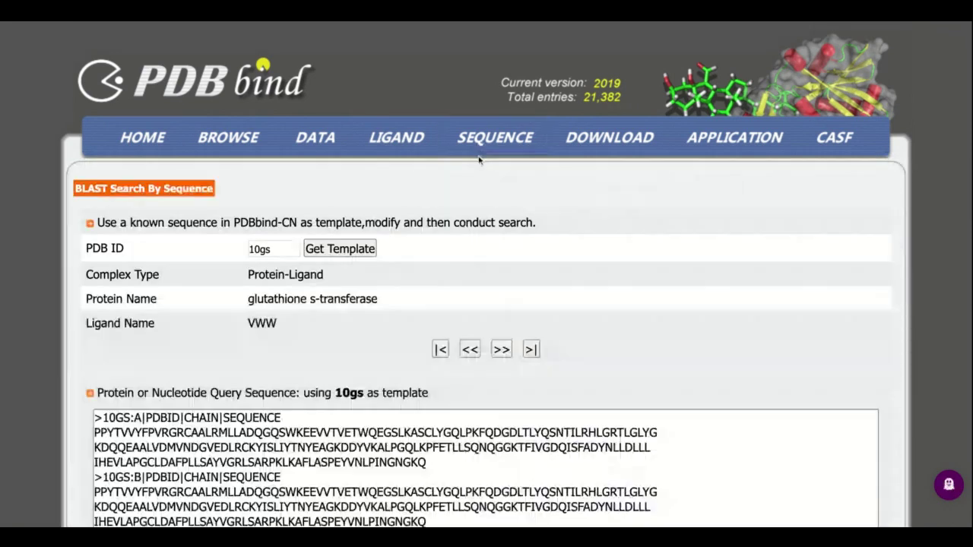
pyautogui.doubleClick(260, 249)
pyautogui.write('2')
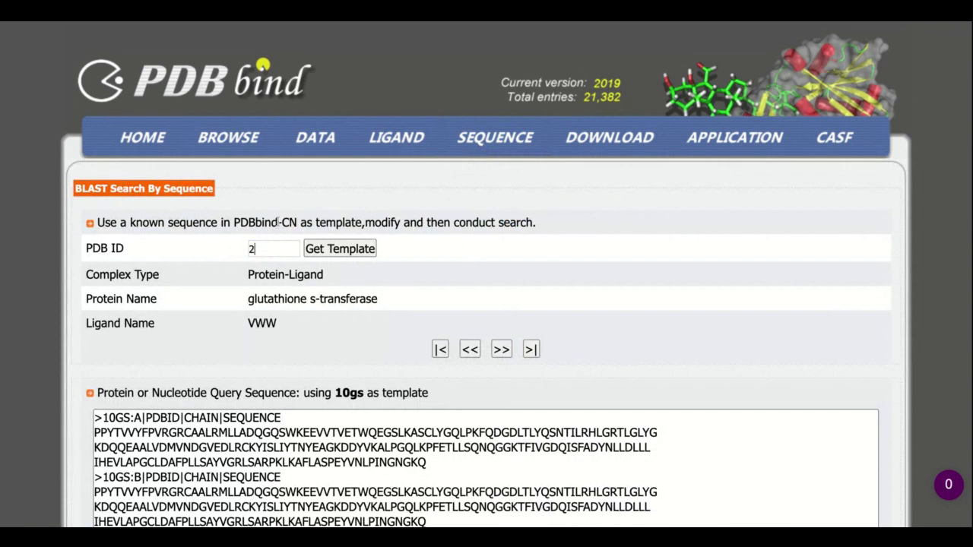
pyautogui.write('FOM')
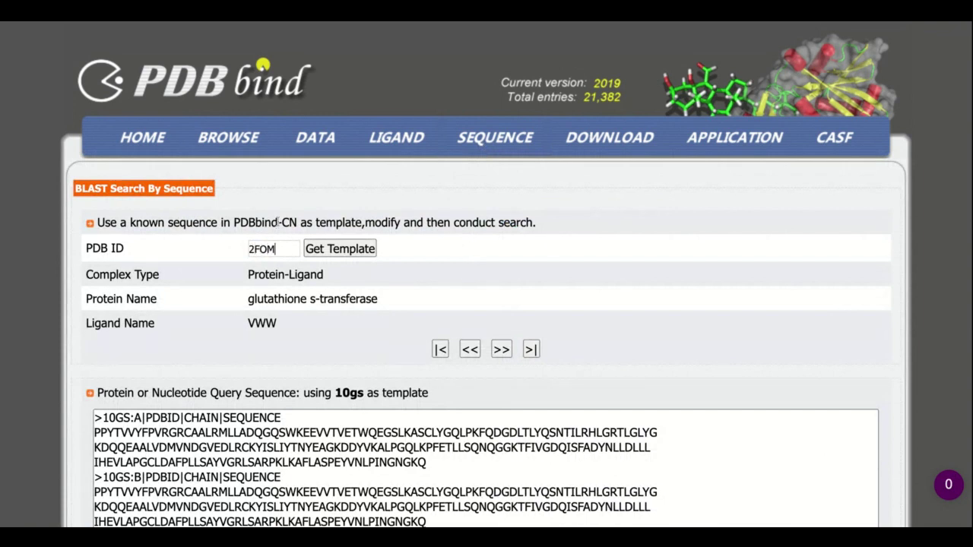
pyautogui.click(326, 243)
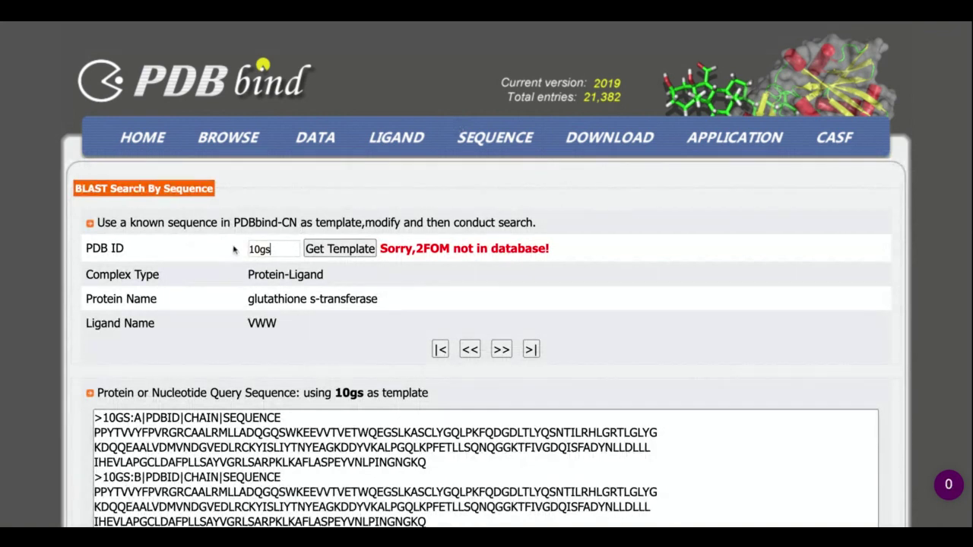
# - Load the sequence template for PDB ID 3U1I and run the protein BLAST search with its sequences
pyautogui.moveTo(298, 250); pyautogui.dragTo(246, 249)
pyautogui.write('3UI')
pyautogui.click(332, 254)
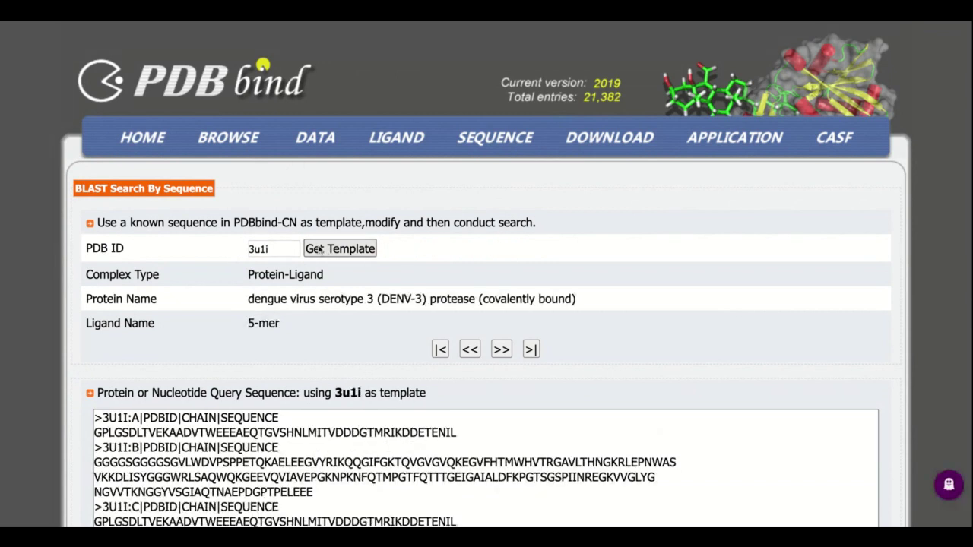
pyautogui.scroll(-3, 408, 317)
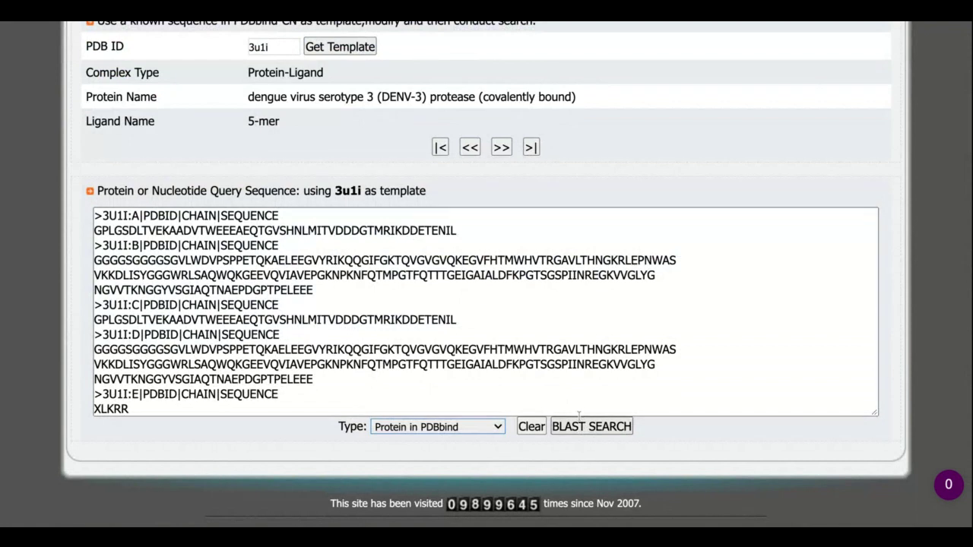
pyautogui.click(578, 421)
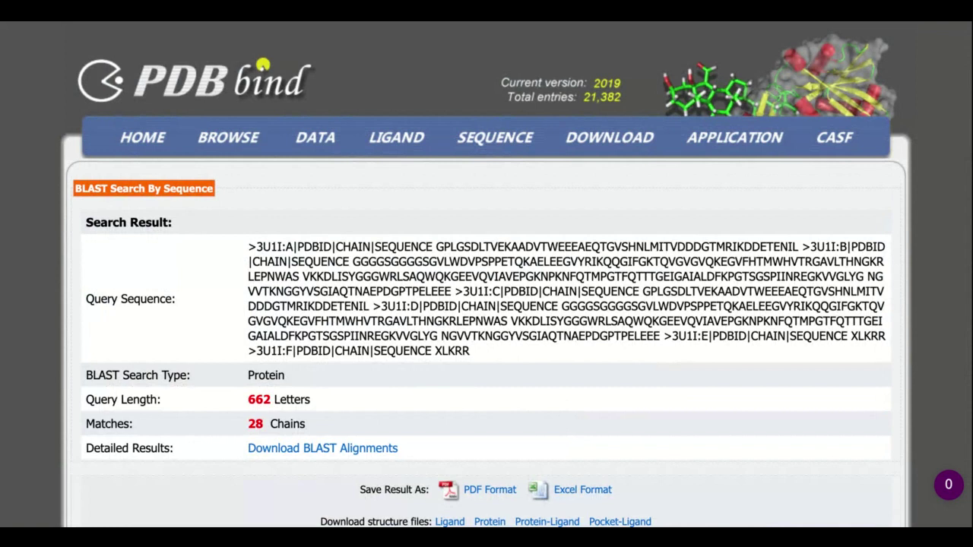
# - Examine the BLAST hits for 3U1I, comparing their score bits, E-values and affinity values
pyautogui.scroll(-3, 263, 65)
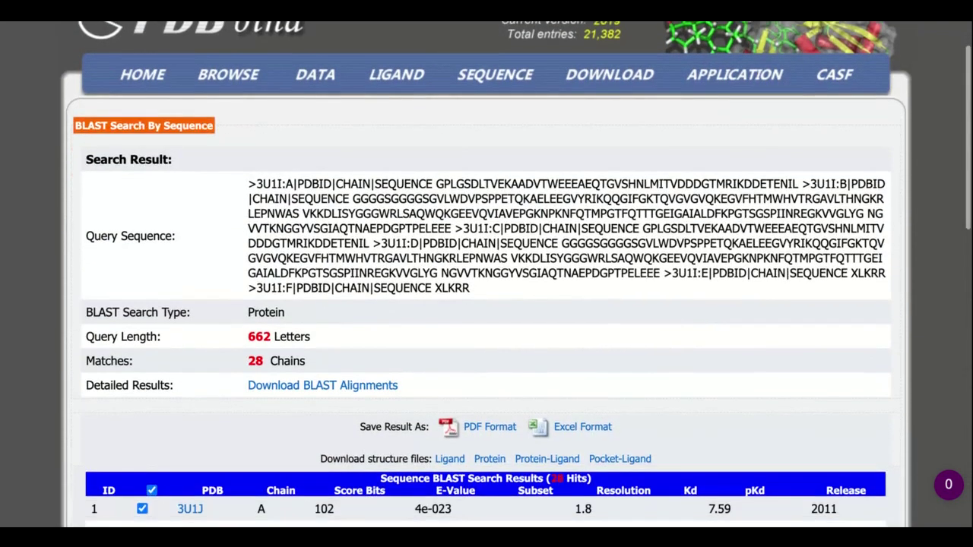
pyautogui.scroll(-10, 545, 175)
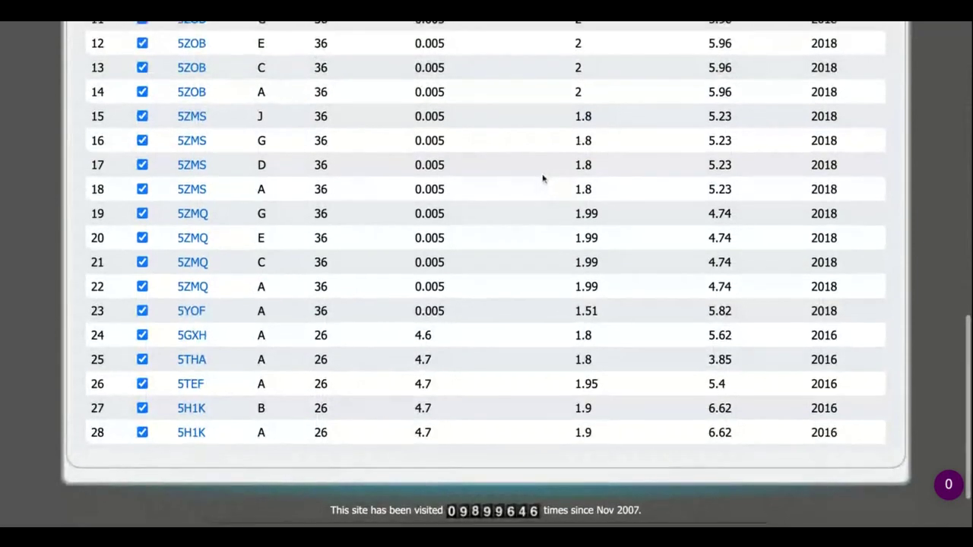
pyautogui.scroll(10, 544, 179)
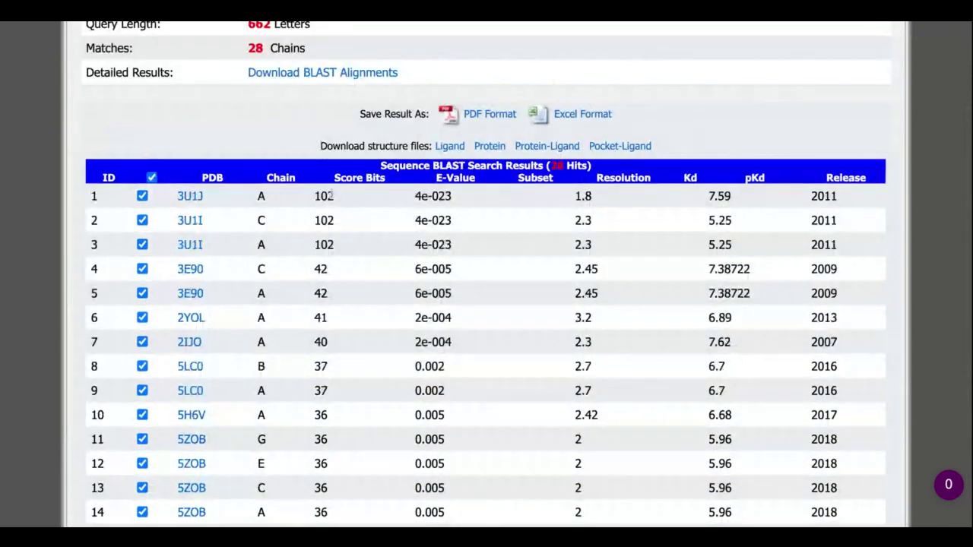
pyautogui.scroll(-1, 334, 232)
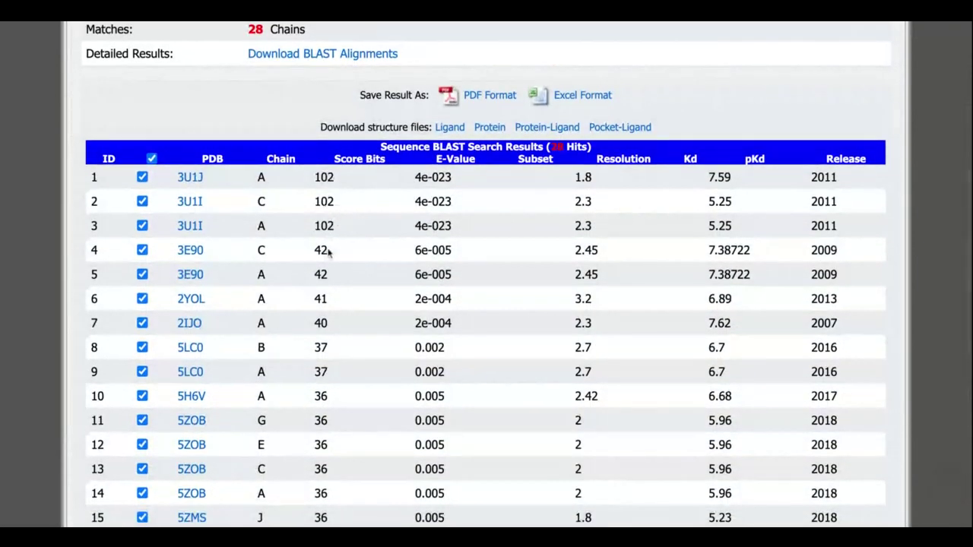
pyautogui.scroll(-2, 331, 260)
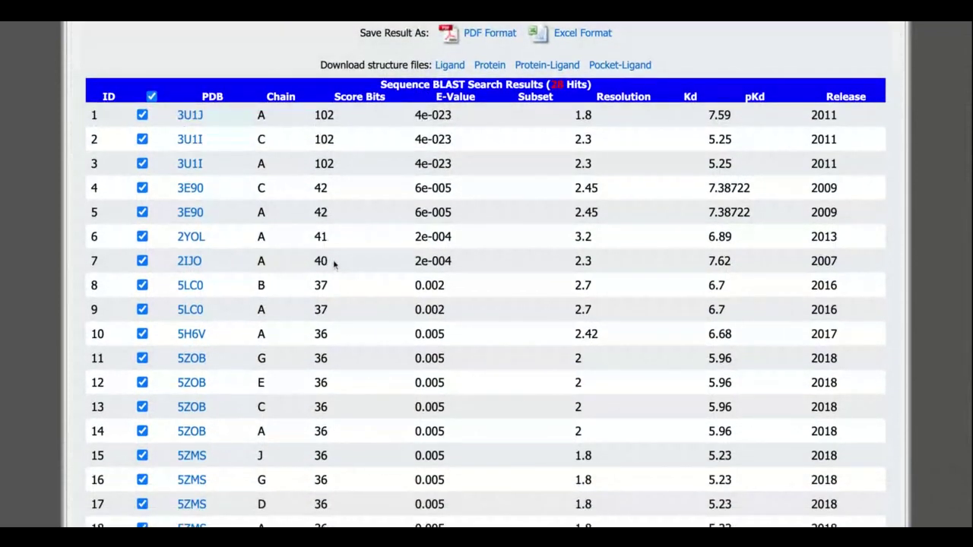
pyautogui.scroll(-2, 336, 238)
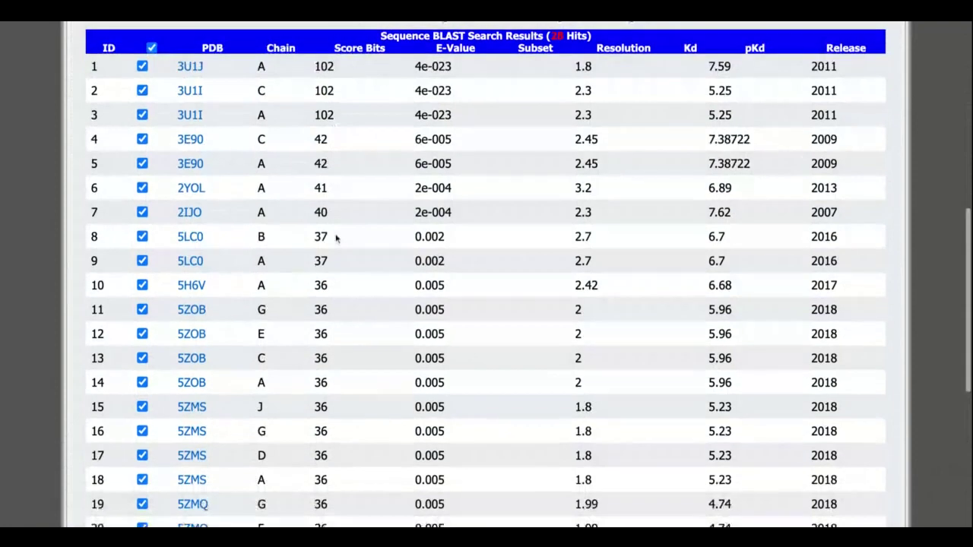
pyautogui.scroll(2, 336, 242)
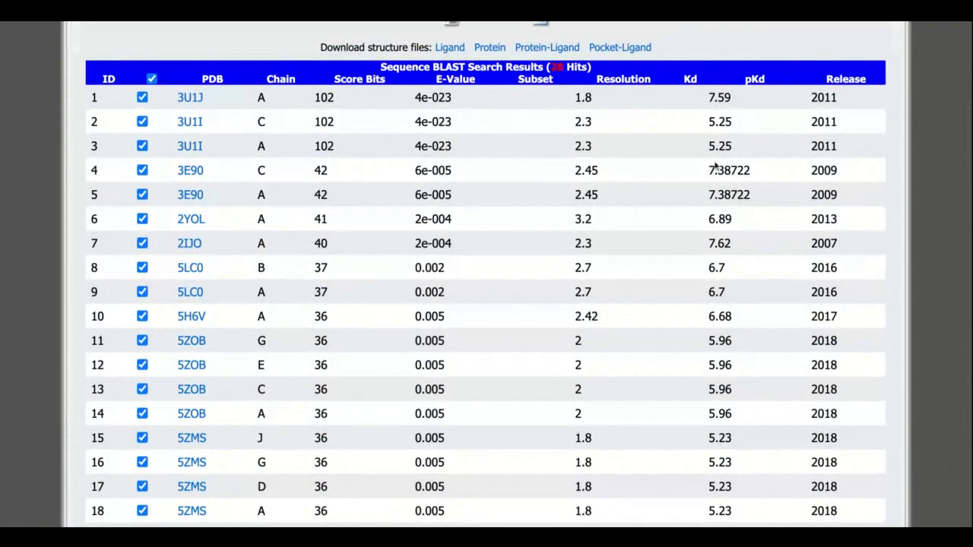
# - Compare the affinity values of the top 3U1J and 3U1I hits with those of the 2YOL and 2IJO hits
pyautogui.moveTo(731, 106); pyautogui.dragTo(736, 153)
pyautogui.click(711, 97)
pyautogui.moveTo(711, 97); pyautogui.dragTo(735, 150)
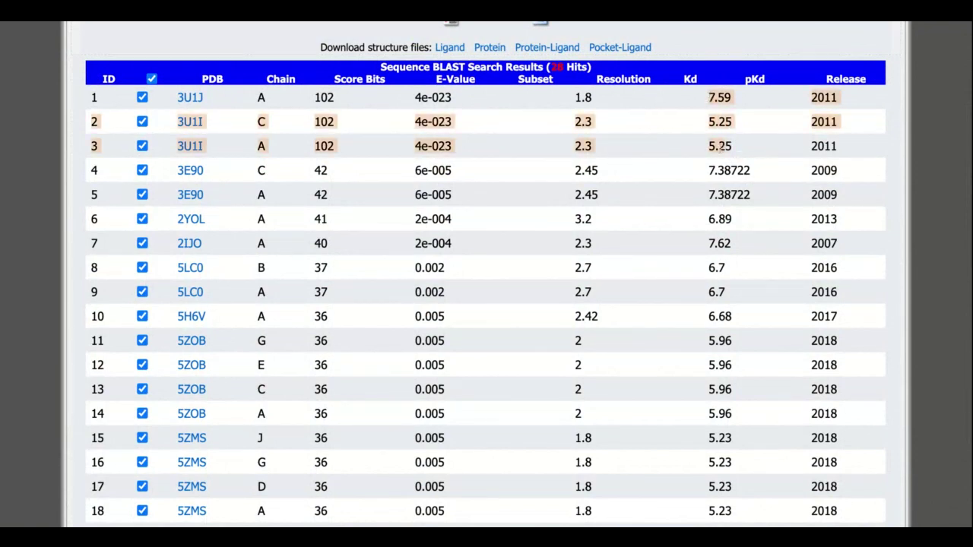
pyautogui.scroll(-1, 689, 218)
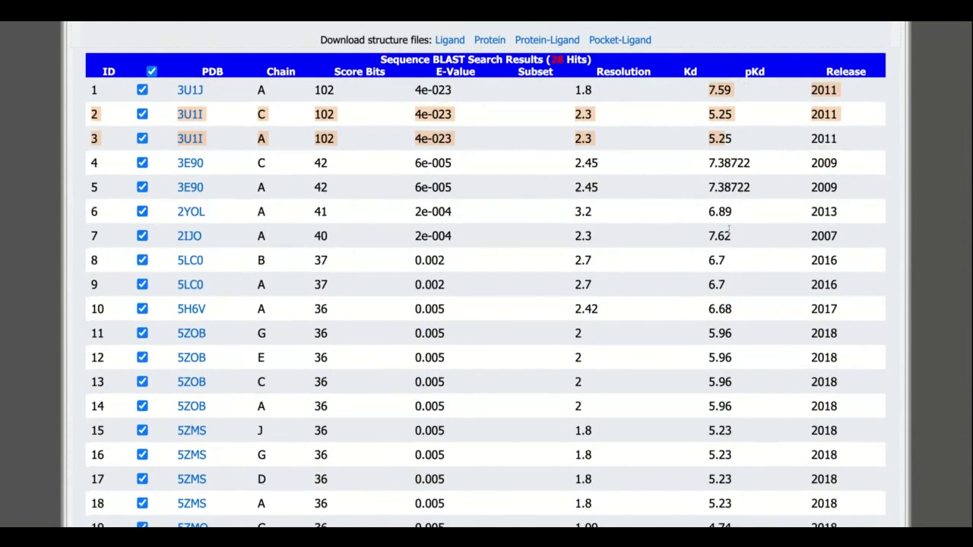
pyautogui.moveTo(847, 241); pyautogui.dragTo(710, 213)
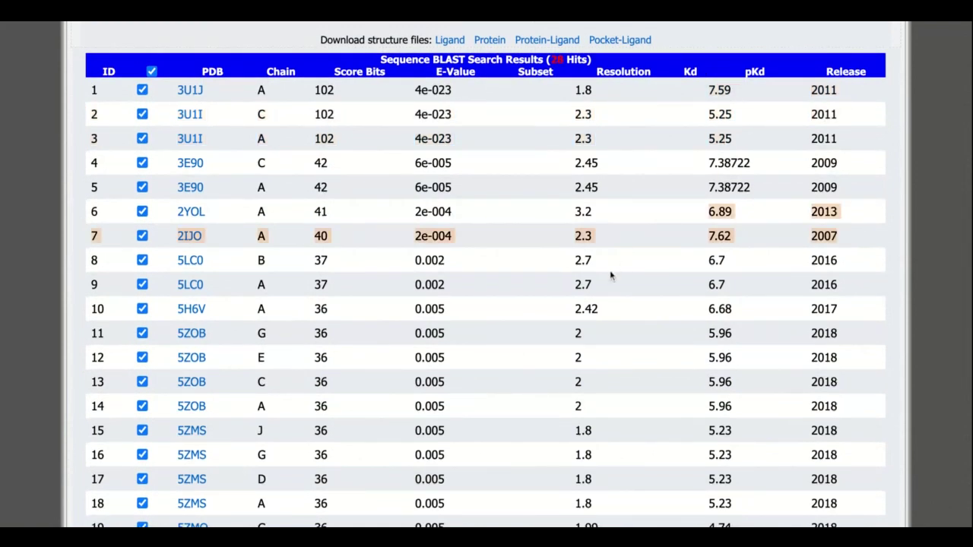
pyautogui.click(461, 266)
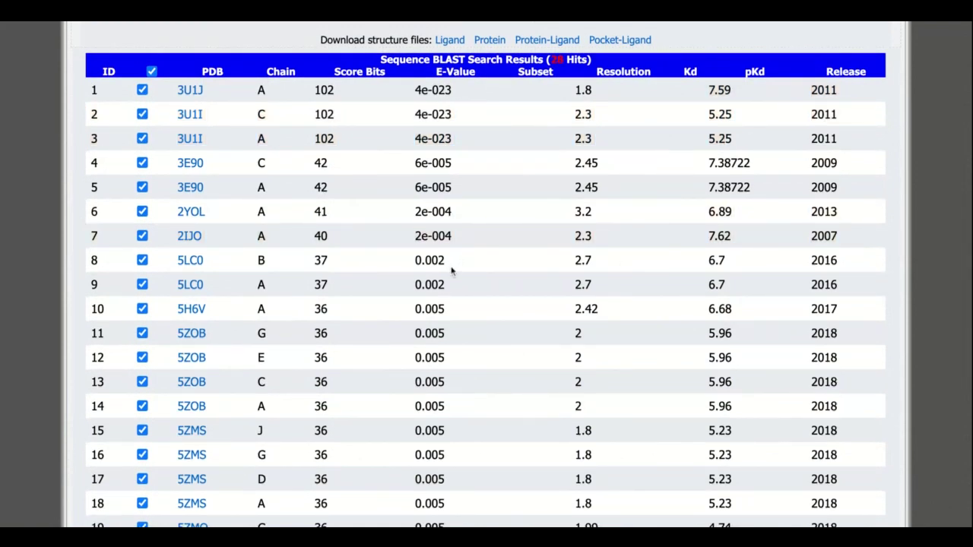
# - Review the BLAST hit list together with the 3U1I query sequence and its search summary
pyautogui.scroll(-5, 450, 263)
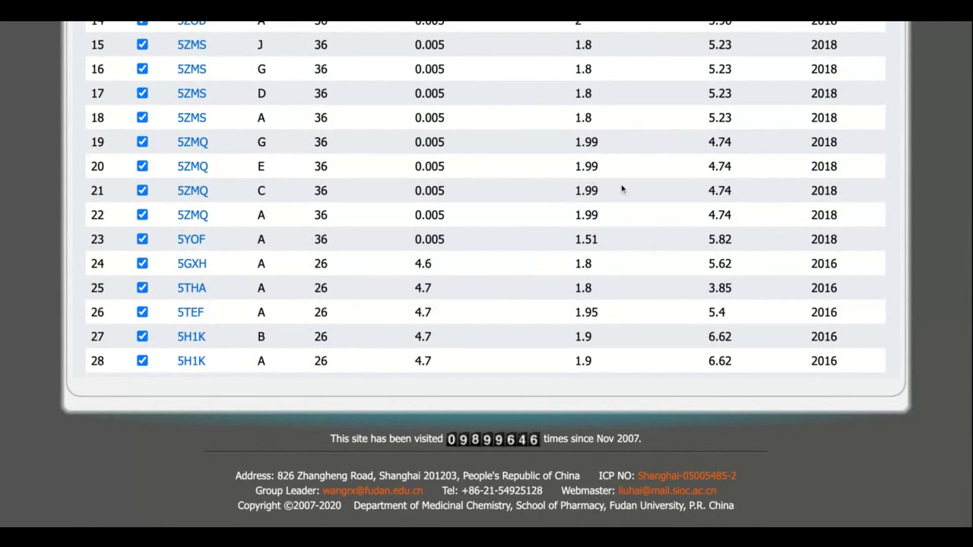
pyautogui.scroll(10, 692, 193)
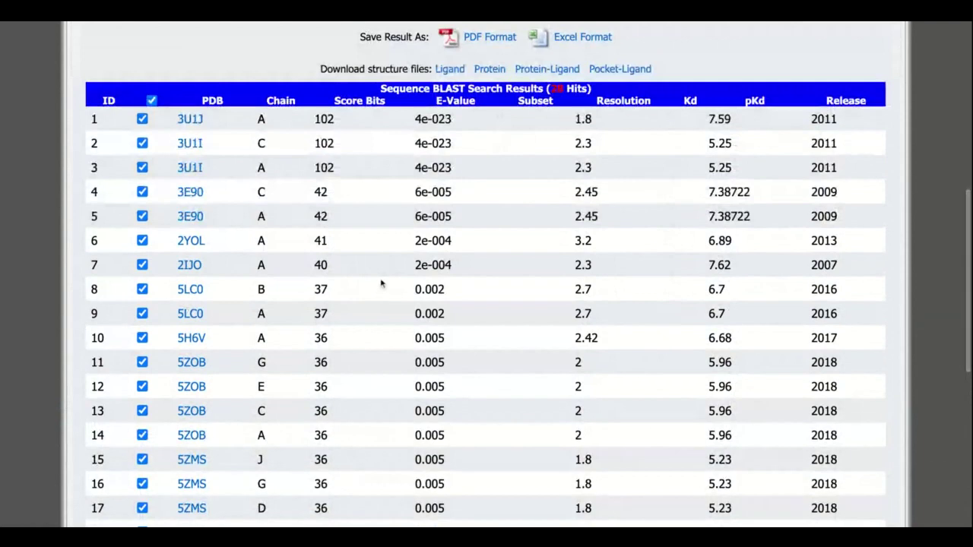
pyautogui.scroll(-1, 497, 182)
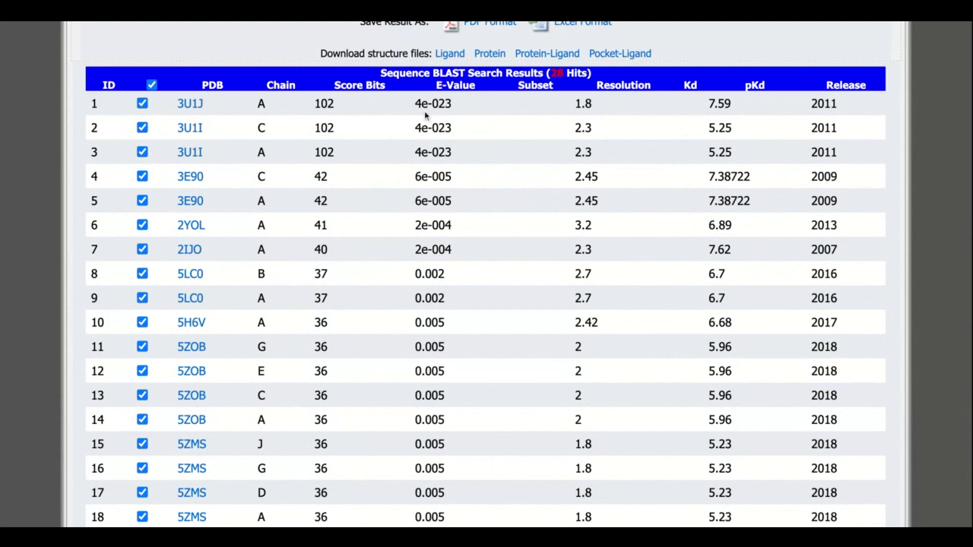
pyautogui.scroll(5, 440, 114)
pyautogui.scroll(1, 407, 127)
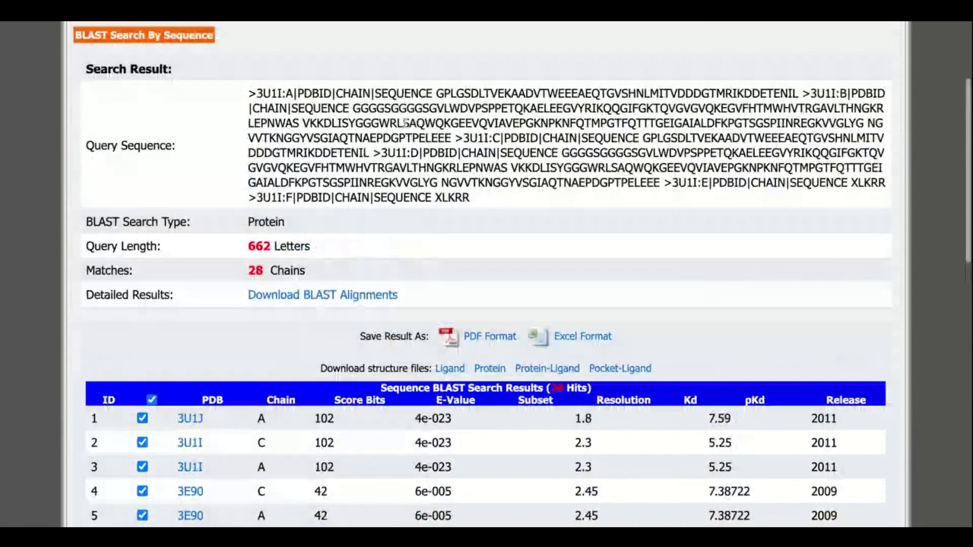
pyautogui.scroll(2, 404, 123)
pyautogui.scroll(-1, 457, 176)
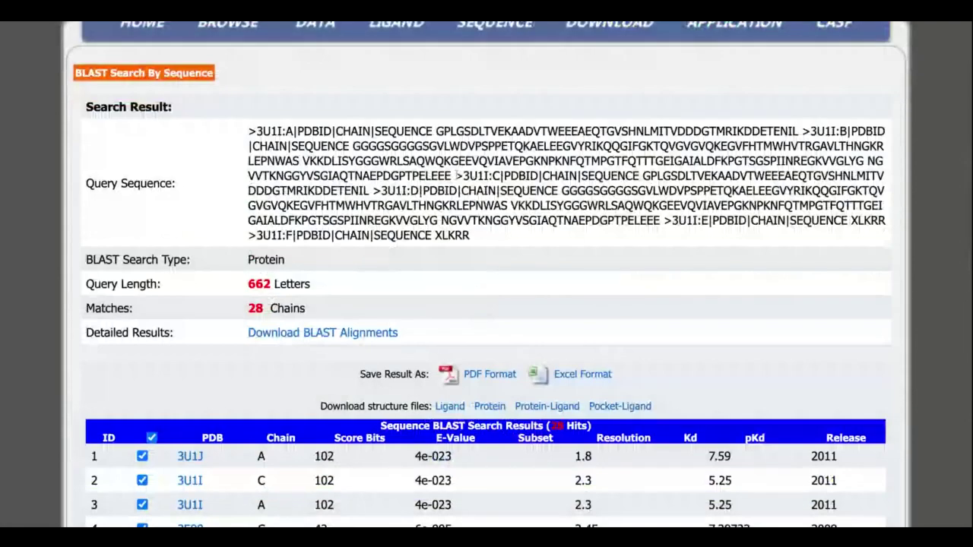
pyautogui.scroll(-1, 454, 176)
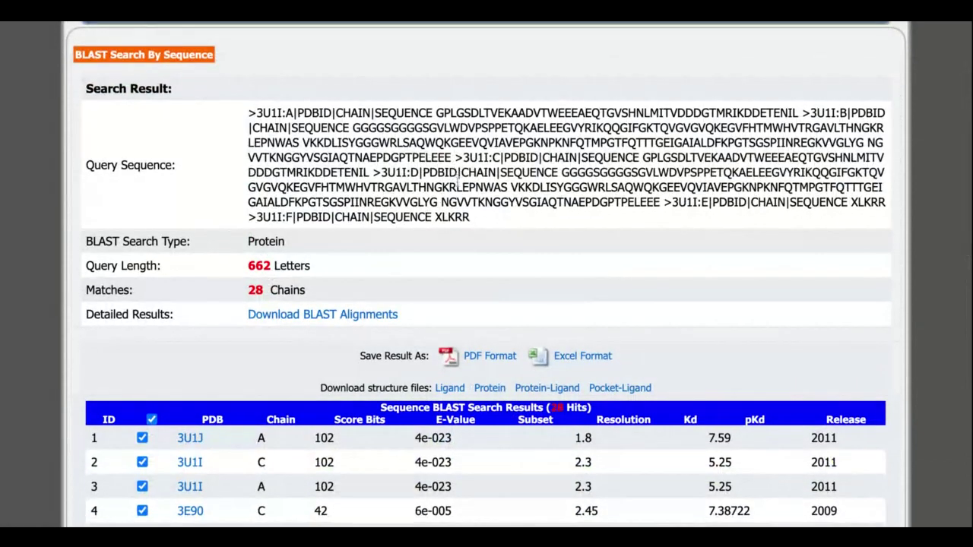
pyautogui.scroll(-8, 305, 338)
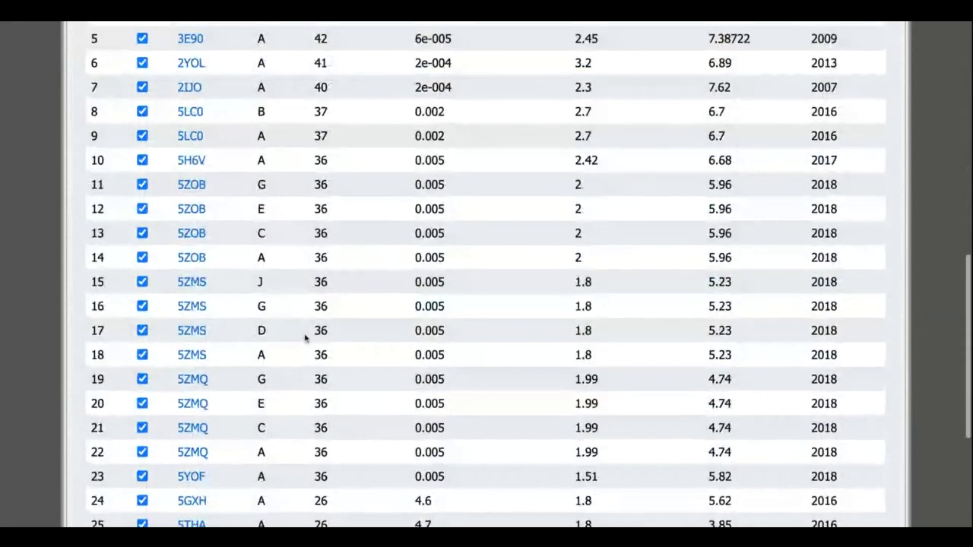
pyautogui.scroll(3, 395, 160)
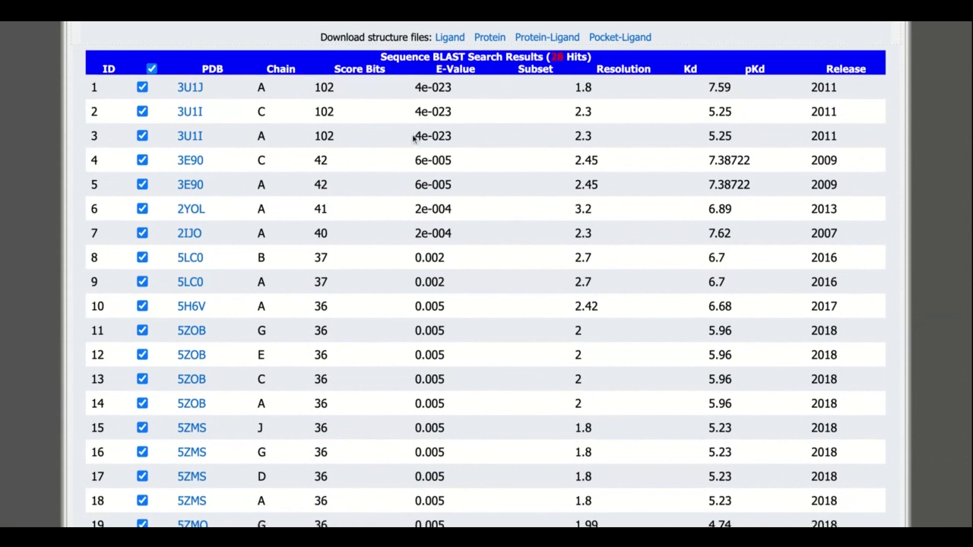
# - Compare the score bits, E-values and pKd values across the whole hit list, from 3U1J down to 5H1K
pyautogui.scroll(-5, 415, 138)
pyautogui.scroll(-3, 335, 220)
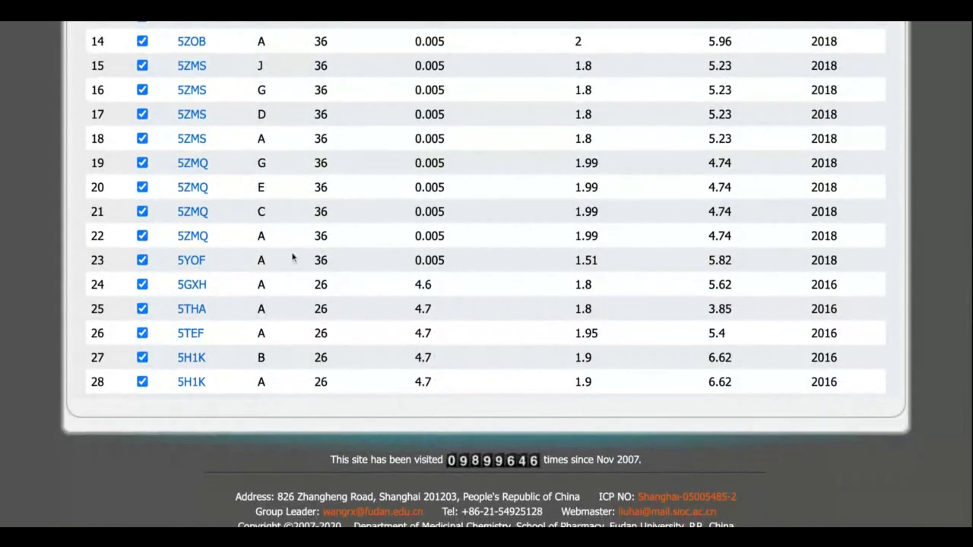
pyautogui.scroll(4, 294, 257)
pyautogui.scroll(7, 275, 260)
pyautogui.scroll(-5, 297, 302)
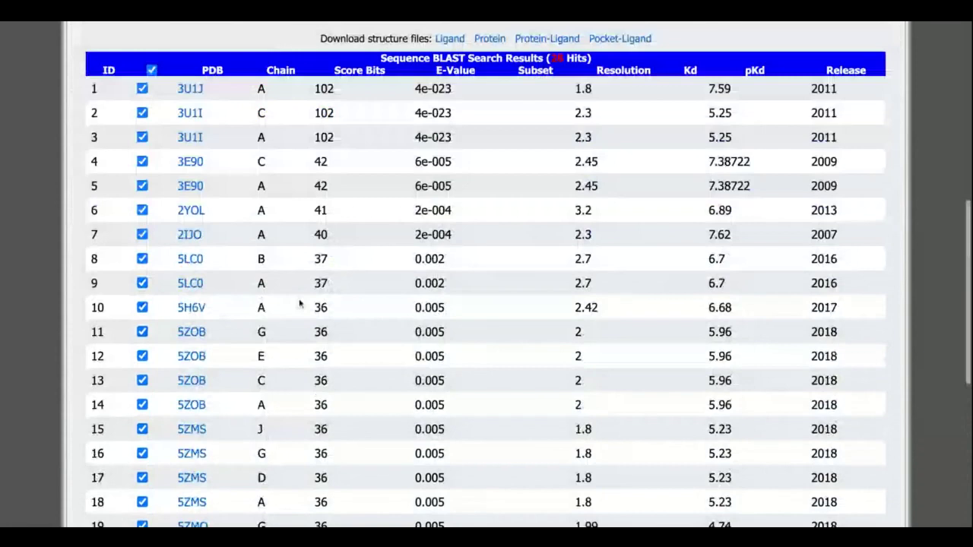
pyautogui.scroll(-4, 321, 315)
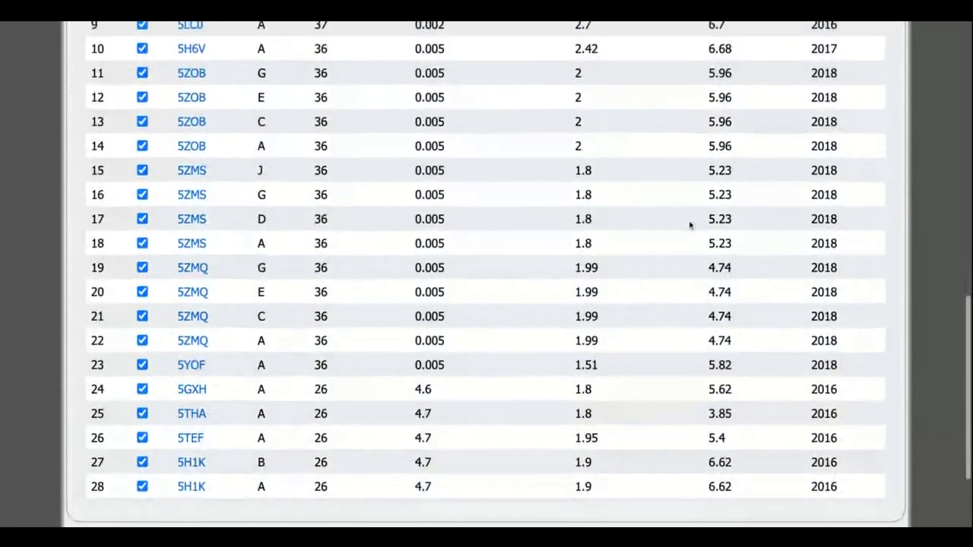
pyautogui.scroll(6, 764, 157)
pyautogui.scroll(1, 764, 156)
pyautogui.scroll(-4, 702, 232)
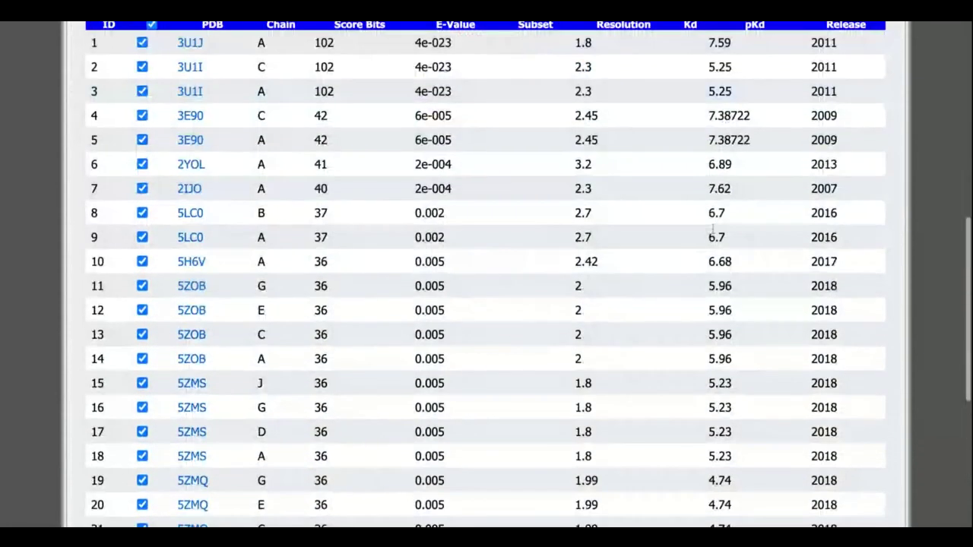
pyautogui.scroll(-1, 710, 81)
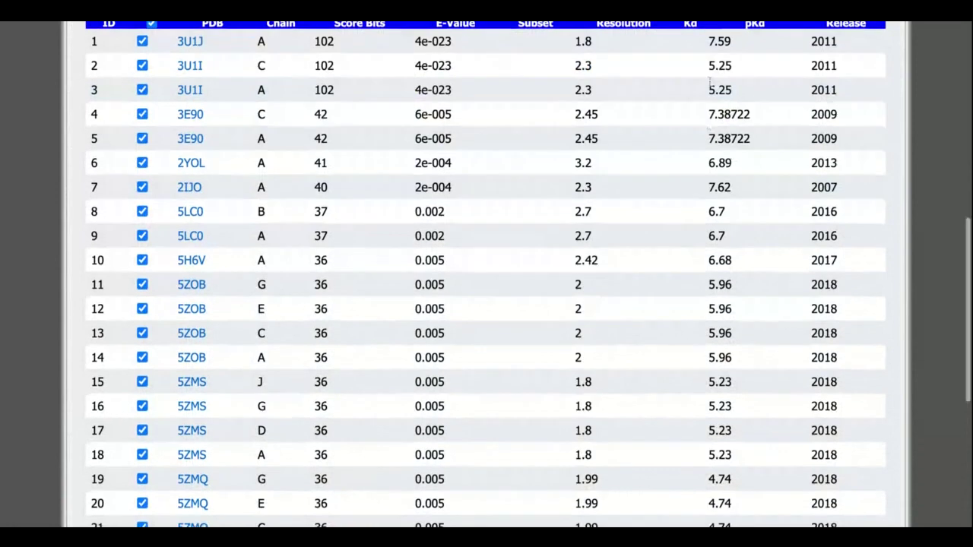
pyautogui.scroll(-1, 709, 191)
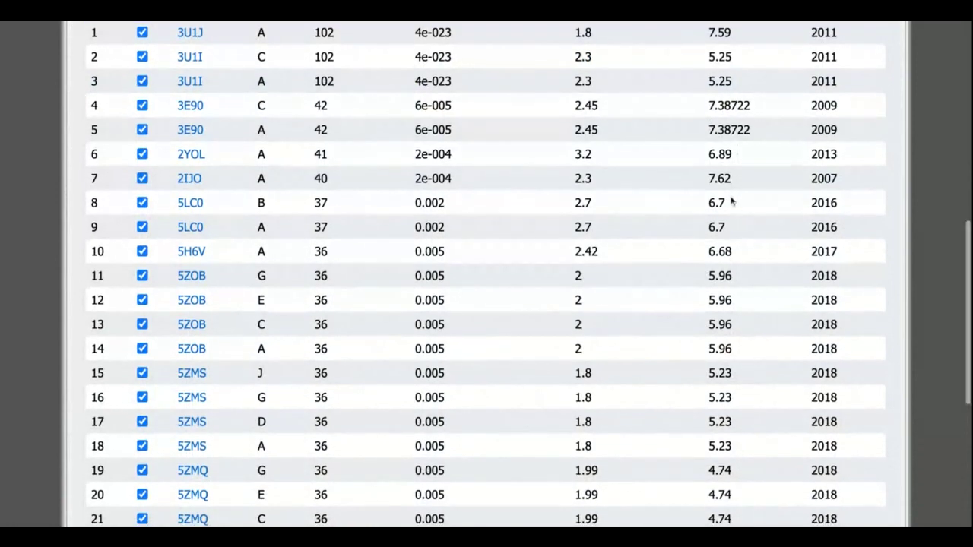
pyautogui.scroll(-5, 729, 202)
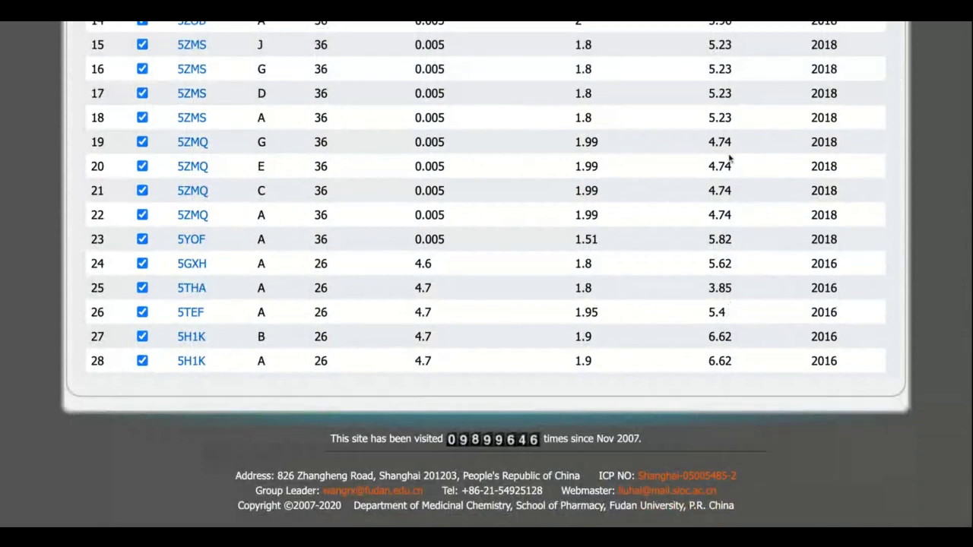
pyautogui.scroll(1, 728, 159)
pyautogui.scroll(5, 728, 195)
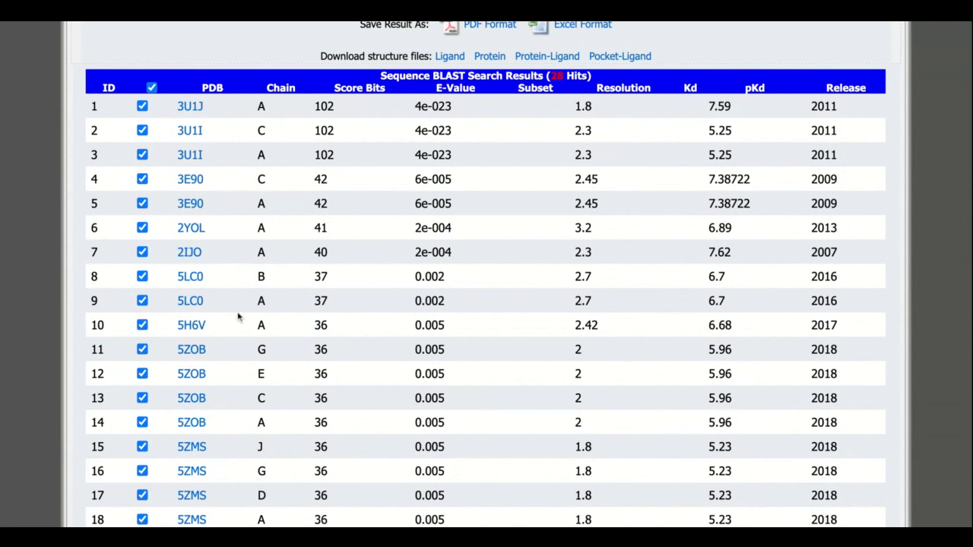
pyautogui.scroll(-2, 238, 316)
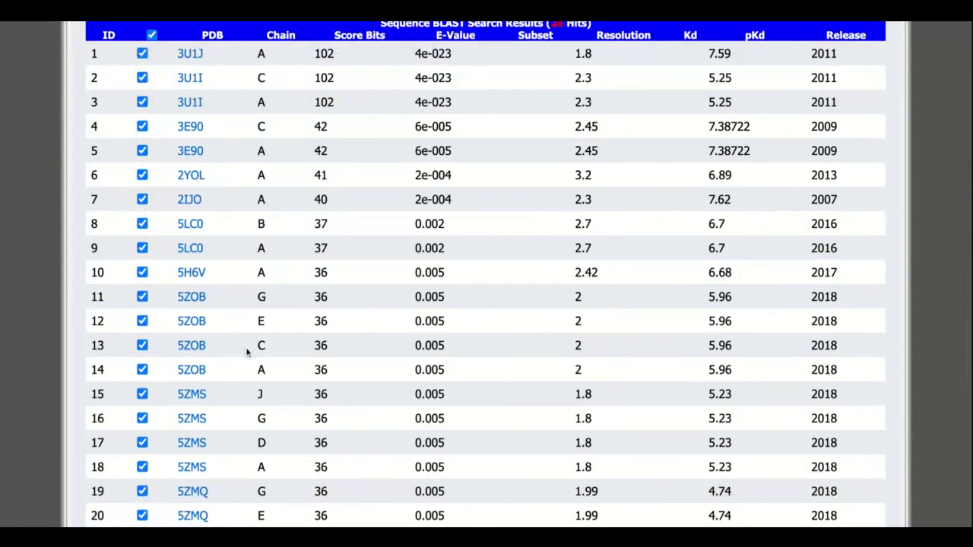
pyautogui.moveTo(194, 275)
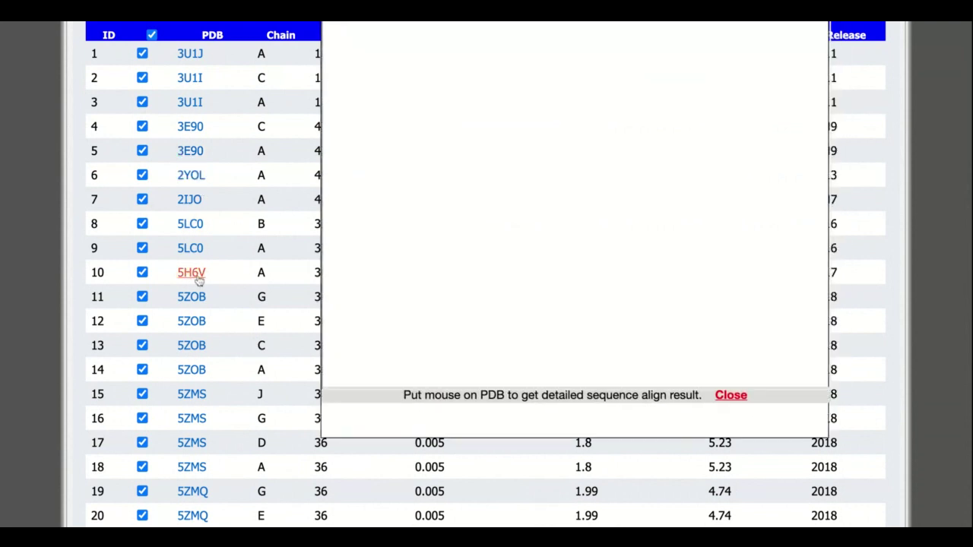
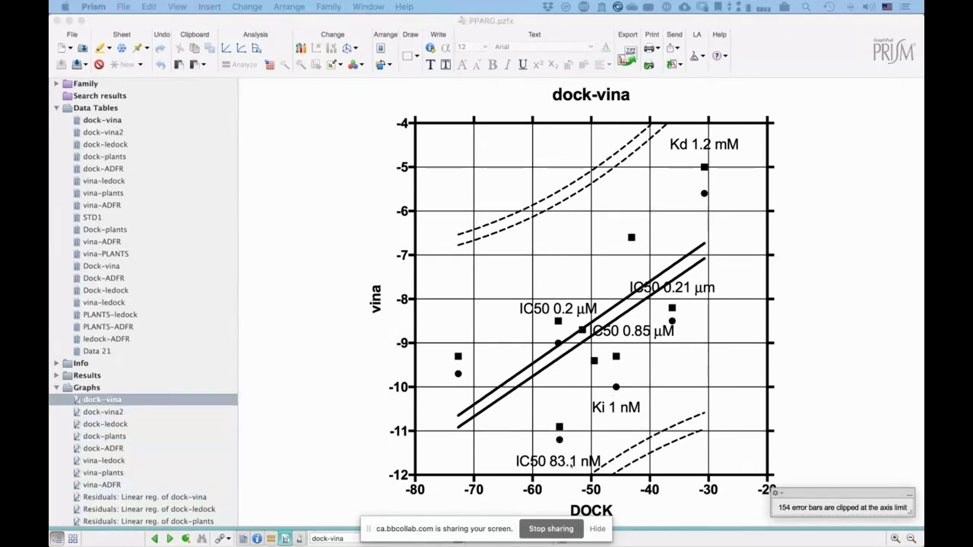
# - In Prism, examine the dock-vina graph of PPARG.pzfx and the dock-ledock graph with their labelled experimental affinities
pyautogui.click(606, 399)
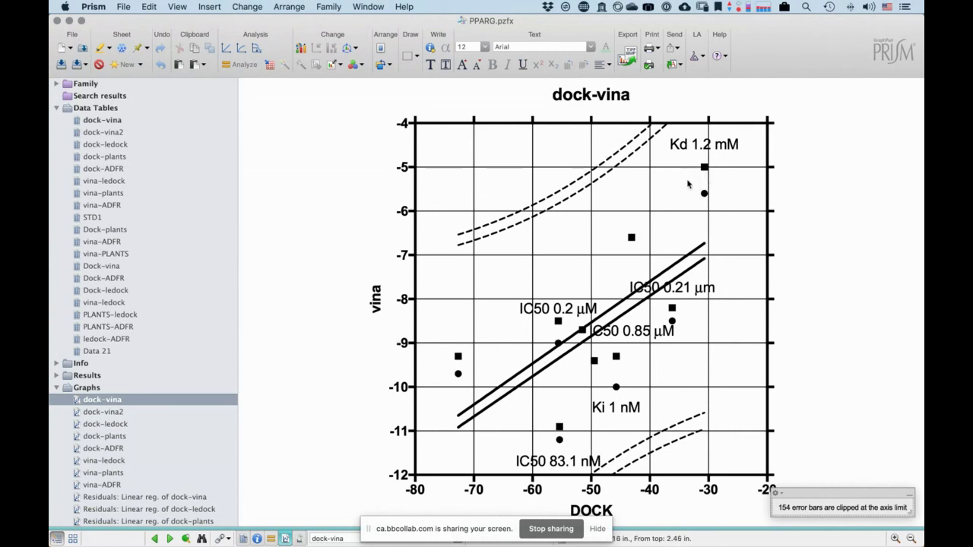
pyautogui.click(191, 425)
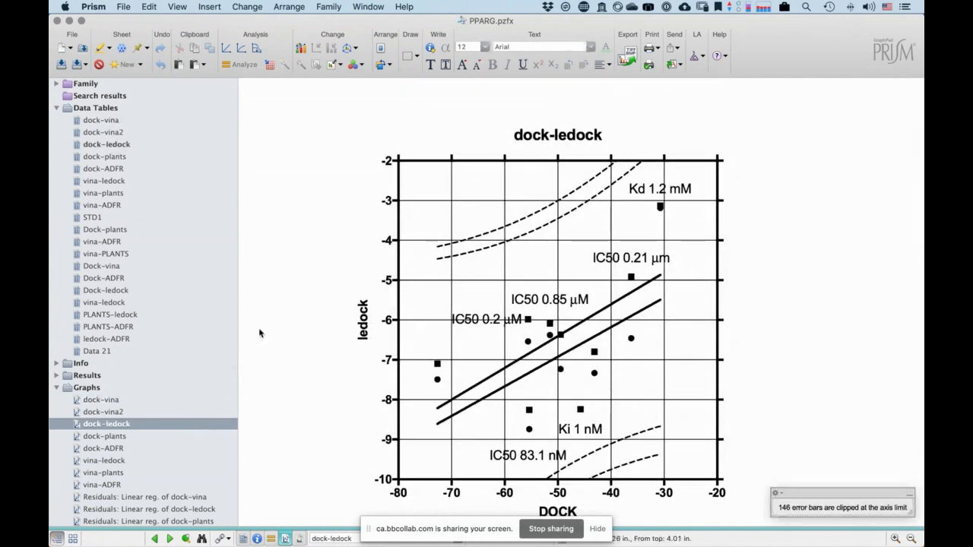
pyautogui.click(364, 332)
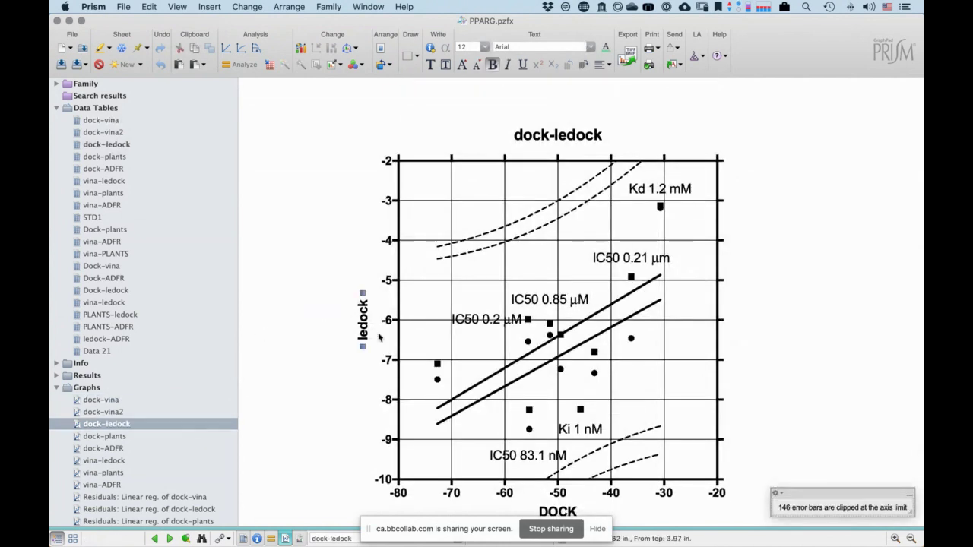
pyautogui.click(341, 410)
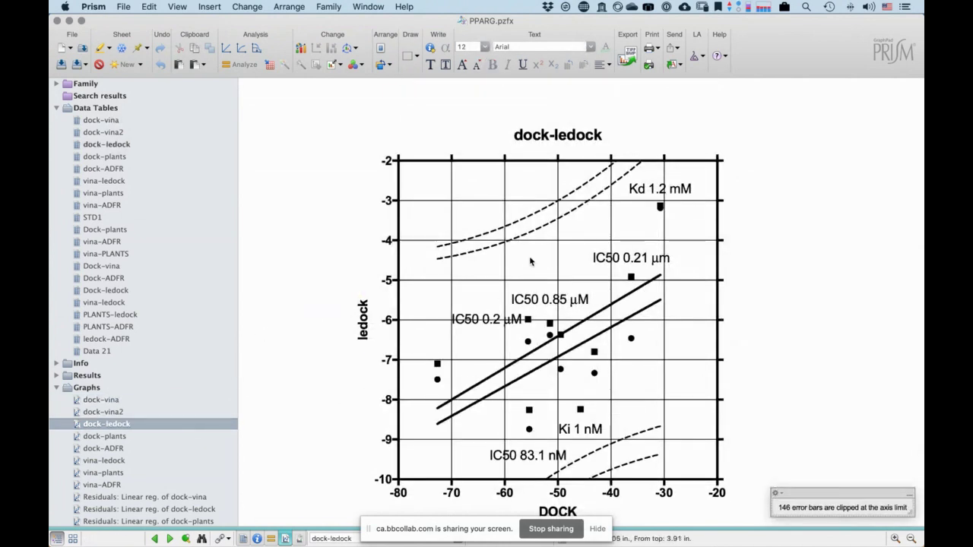
# - Show the dock-plants graph and examine its affinity-labelled points relative to the regression lines
pyautogui.click(182, 437)
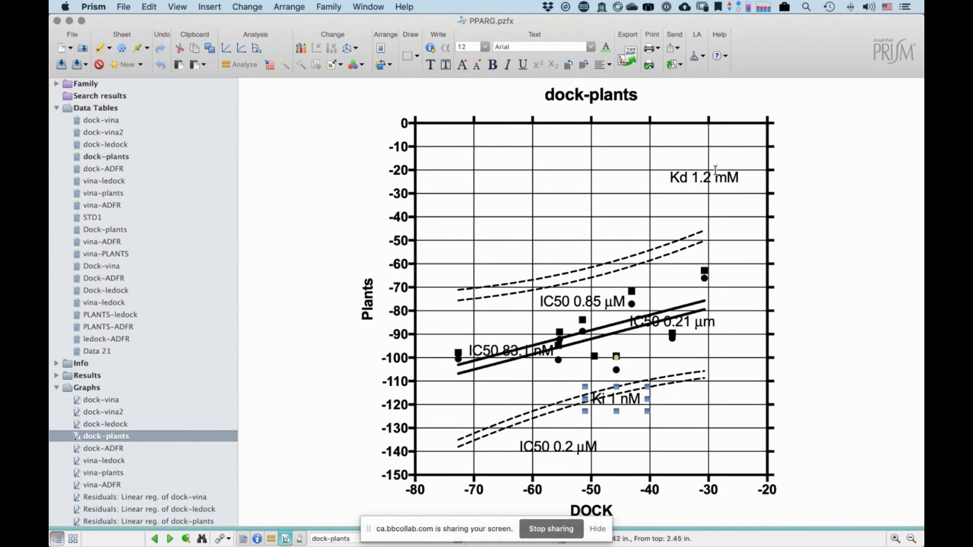
pyautogui.click(717, 336)
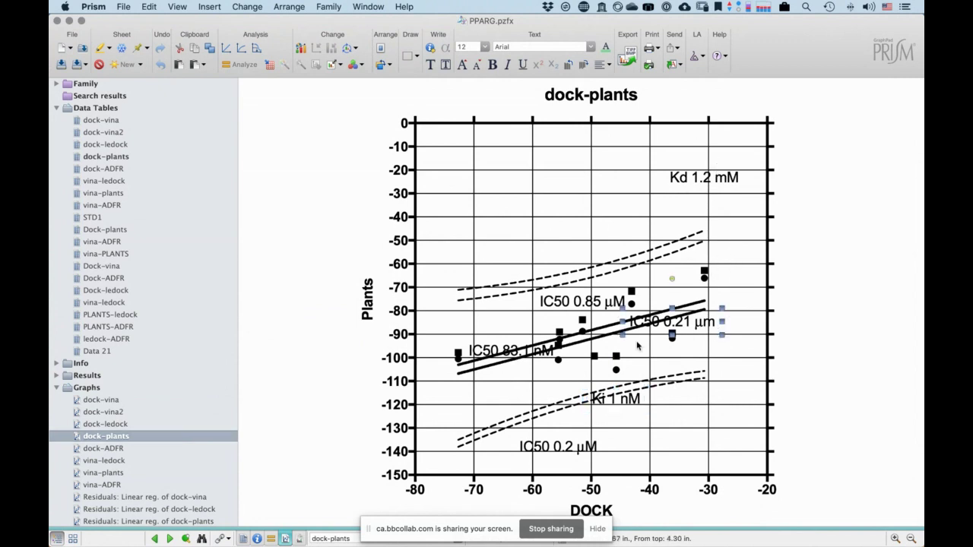
pyautogui.click(617, 428)
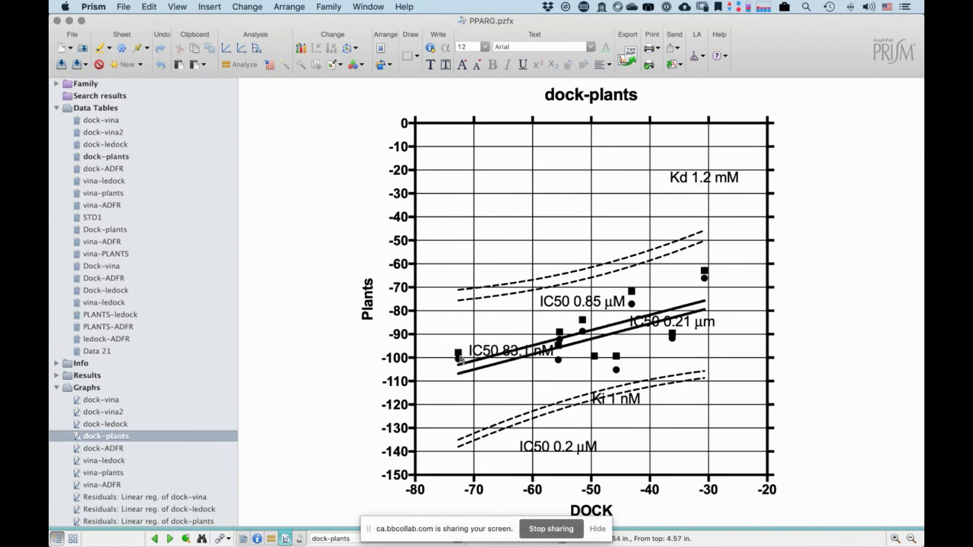
pyautogui.moveTo(458, 358)
# - View the dock-ADFR, vina-ledock, vina-plants and vina-ADFR graphs in turn and return to vina-plants
pyautogui.click(169, 451)
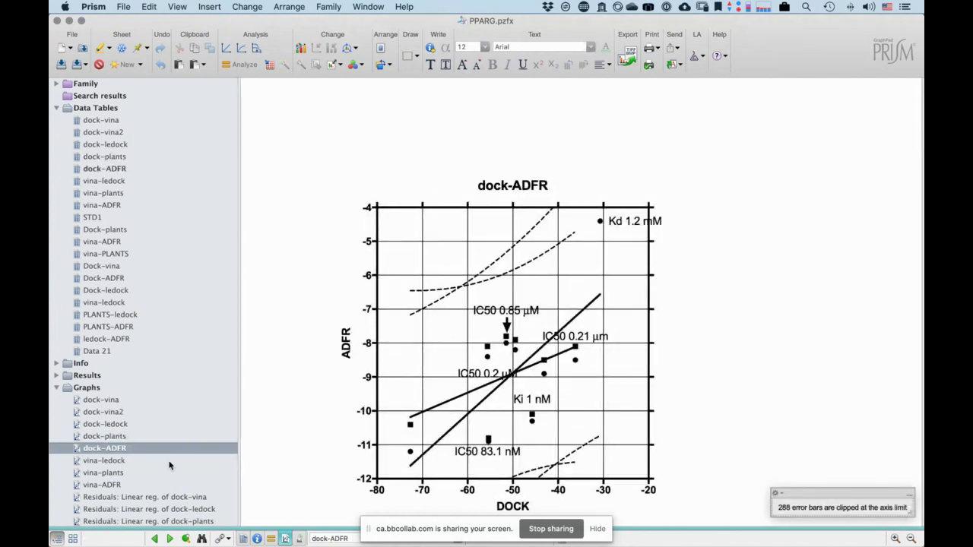
pyautogui.click(164, 462)
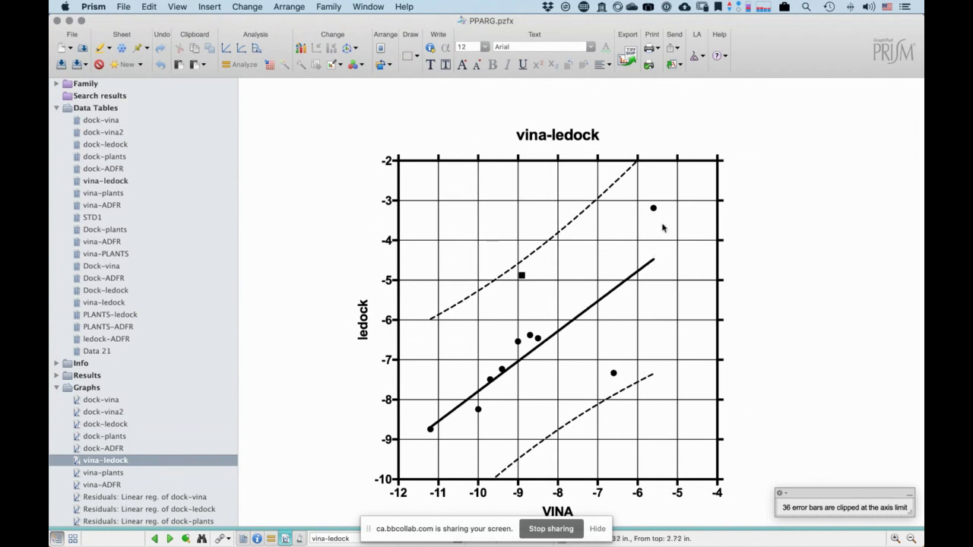
pyautogui.click(228, 473)
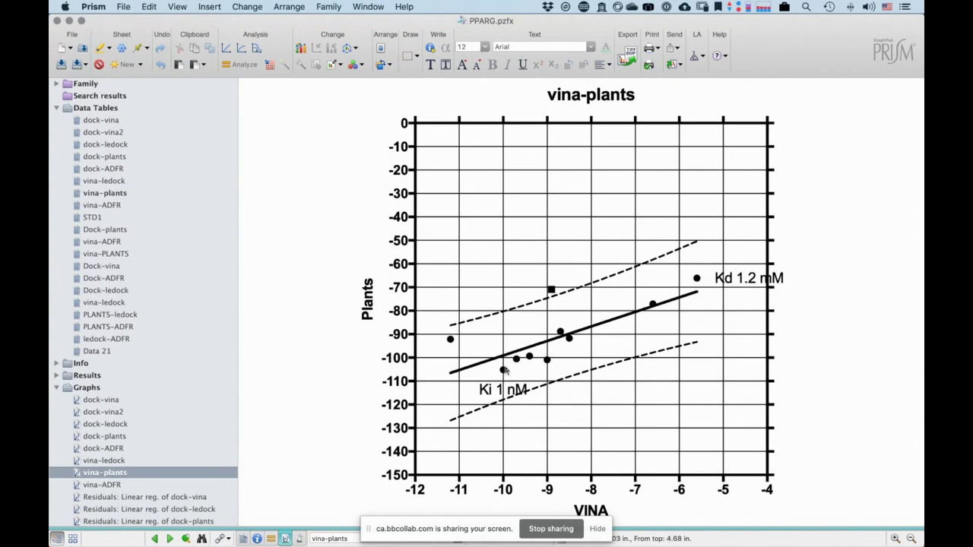
pyautogui.click(216, 488)
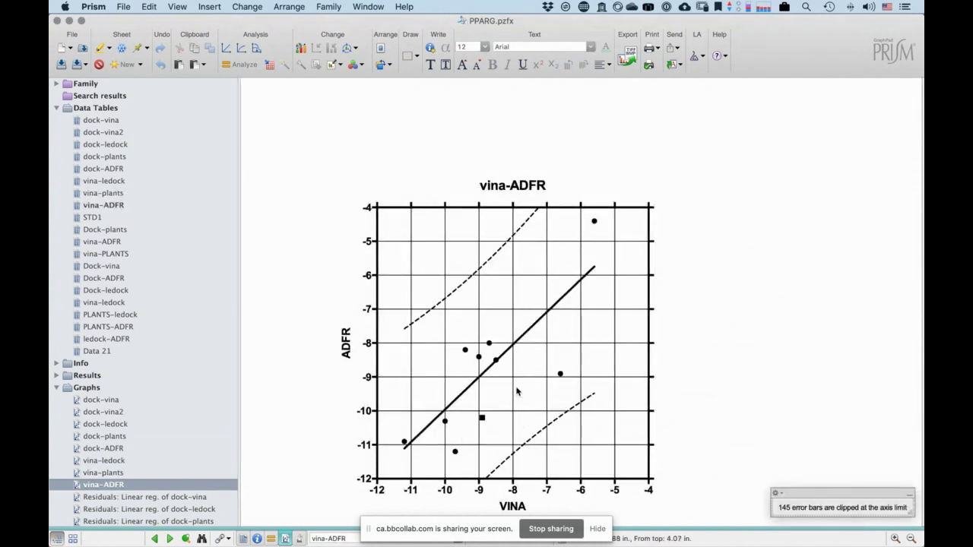
pyautogui.click(188, 474)
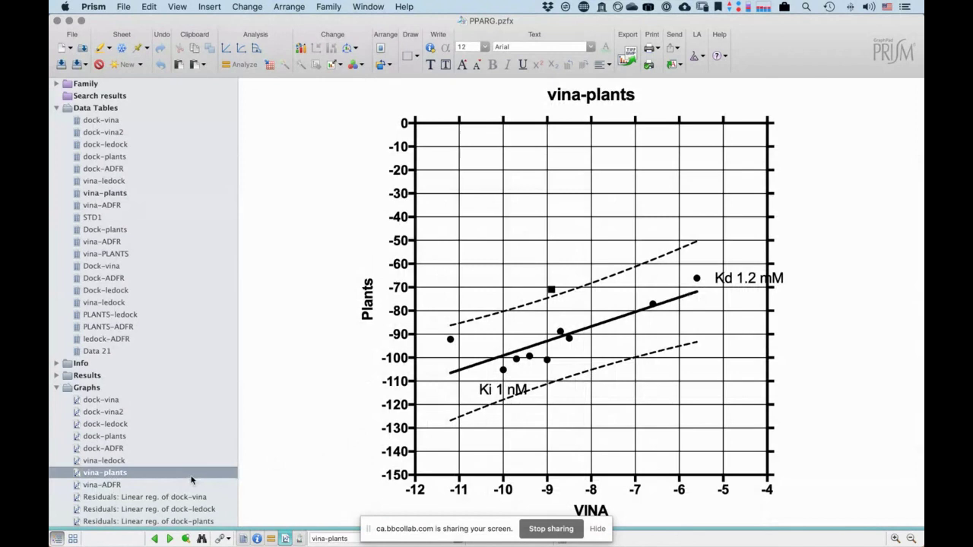
# - Alternate between the dock-plants and vina-plants graphs to compare their labelled affinities and outlying points with the regression lines
pyautogui.click(132, 438)
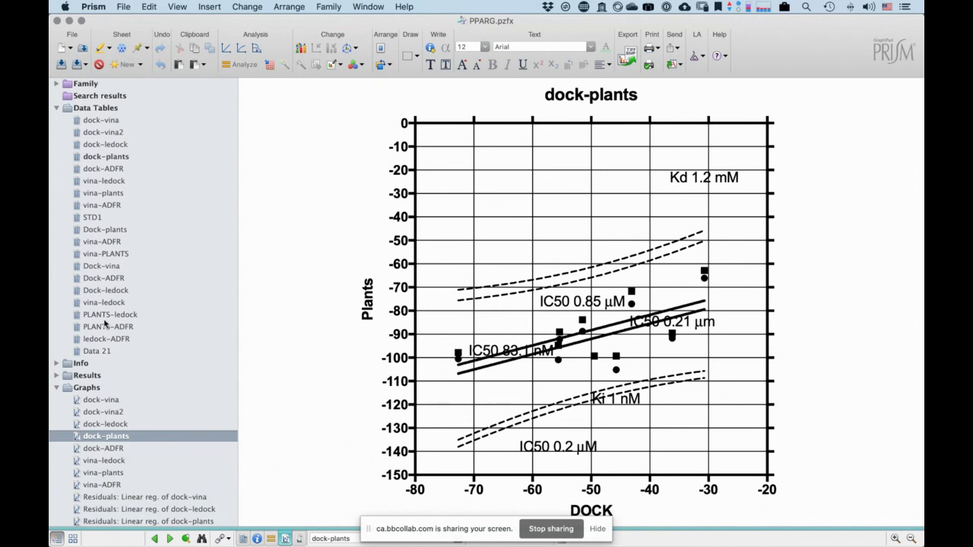
pyautogui.click(150, 468)
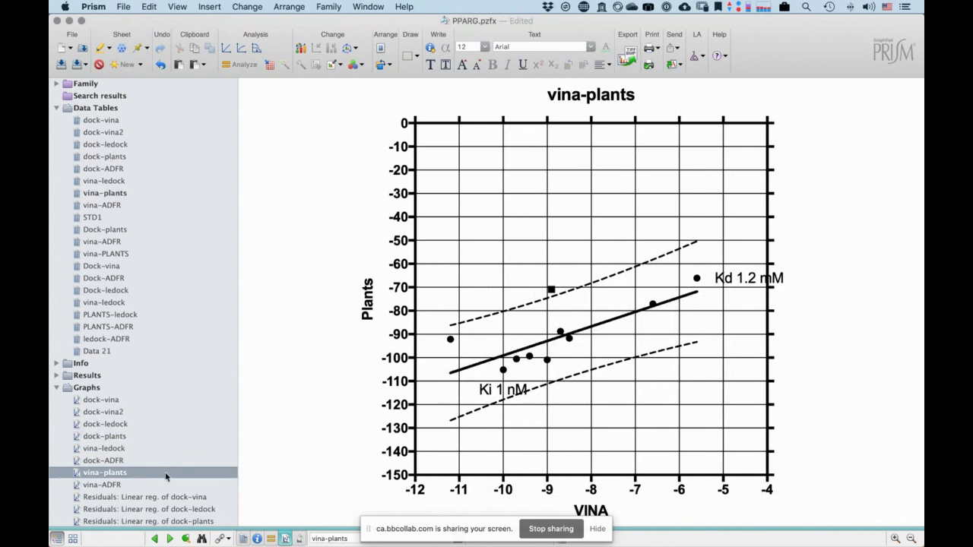
pyautogui.moveTo(165, 477); pyautogui.dragTo(276, 324)
pyautogui.click(139, 424)
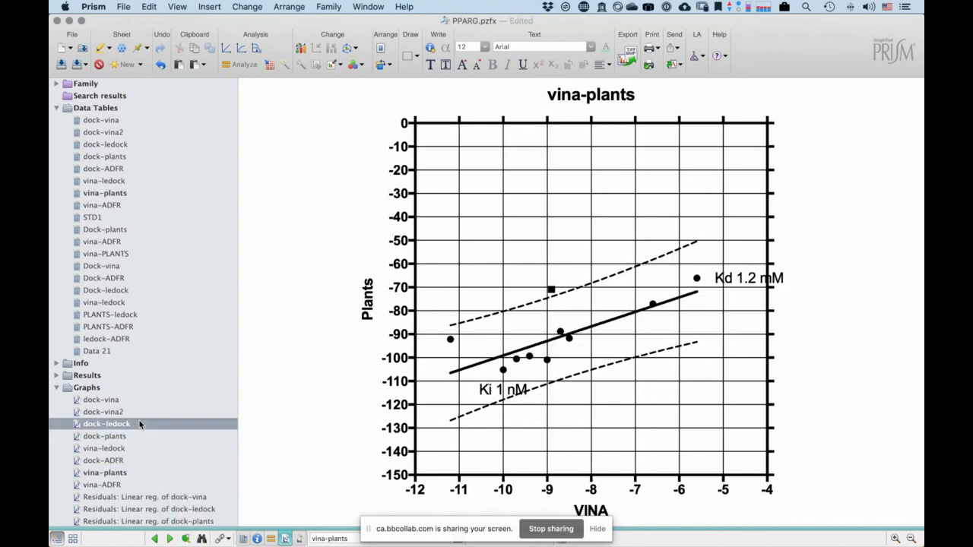
pyautogui.click(139, 436)
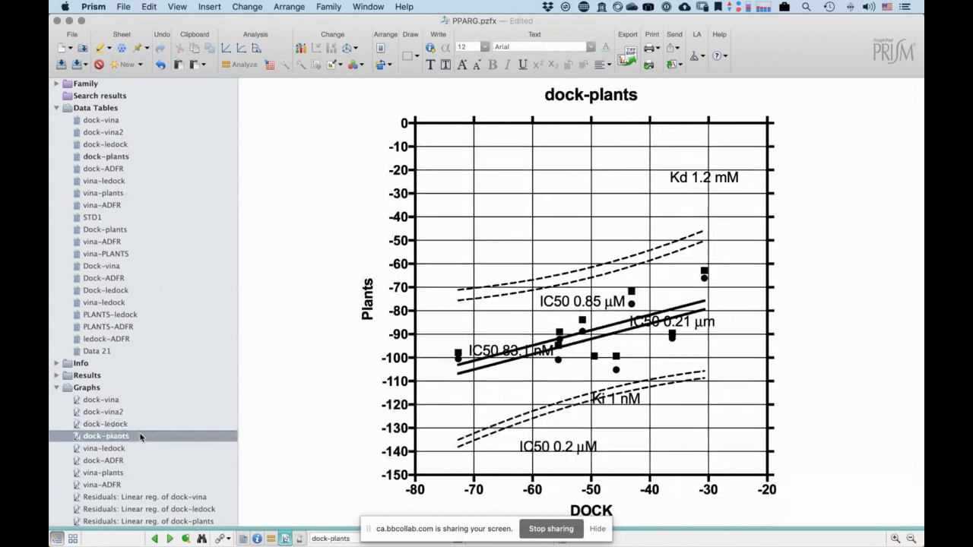
pyautogui.click(127, 484)
pyautogui.click(130, 473)
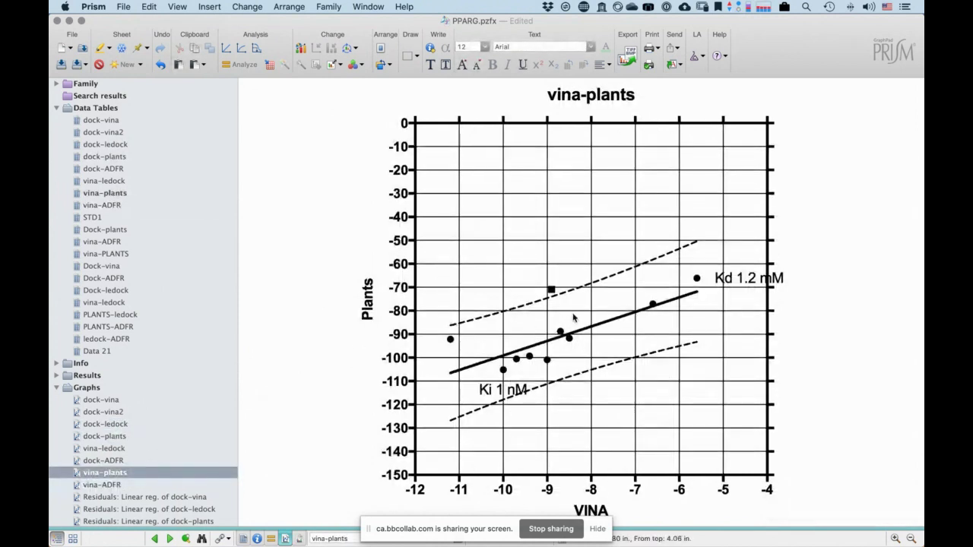
pyautogui.moveTo(551, 294)
pyautogui.click(130, 438)
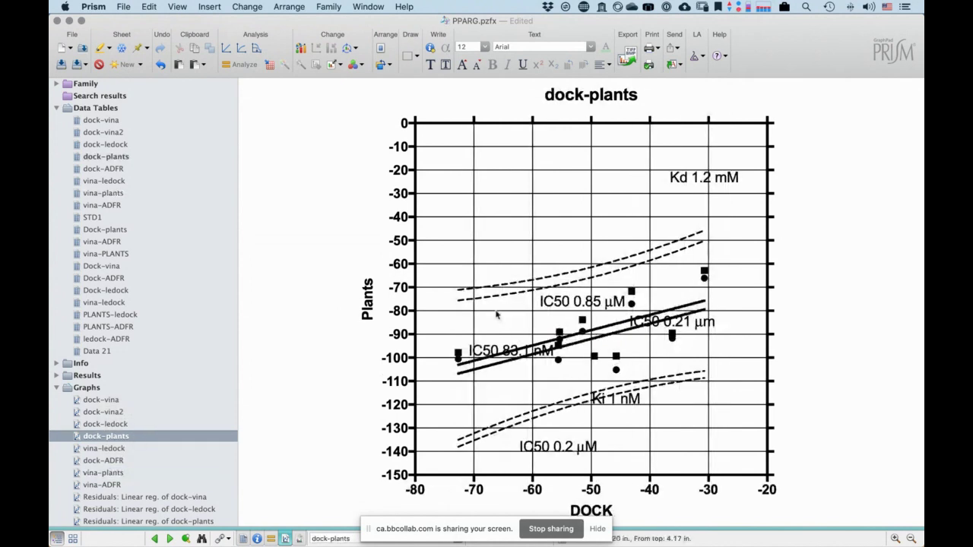
pyautogui.click(159, 472)
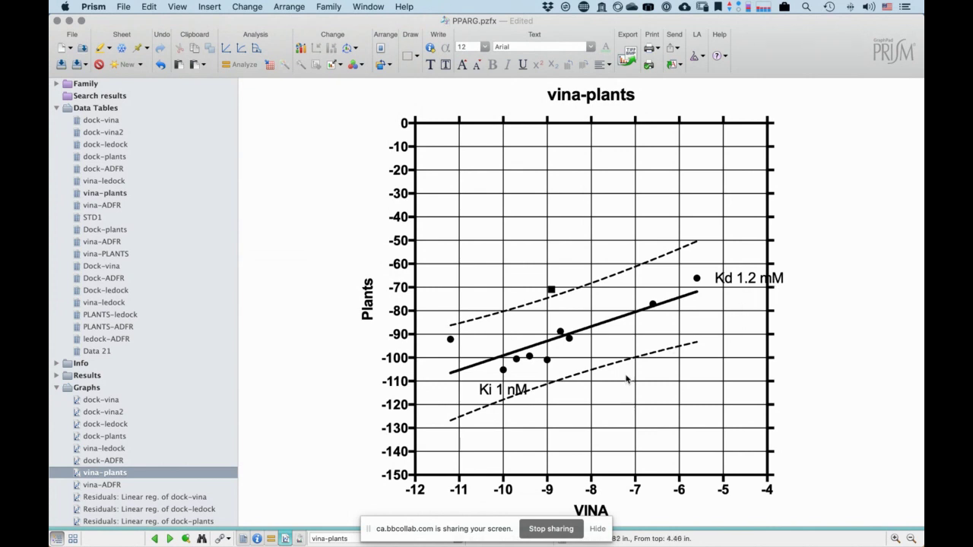
# - Hide the screen-sharing notice and quit Prism
pyautogui.click(596, 530)
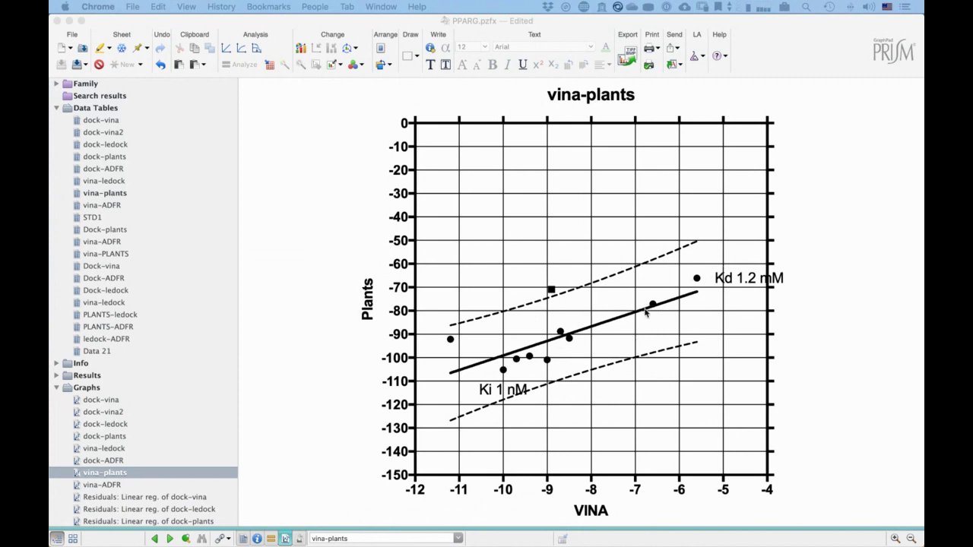
pyautogui.click(811, 330)
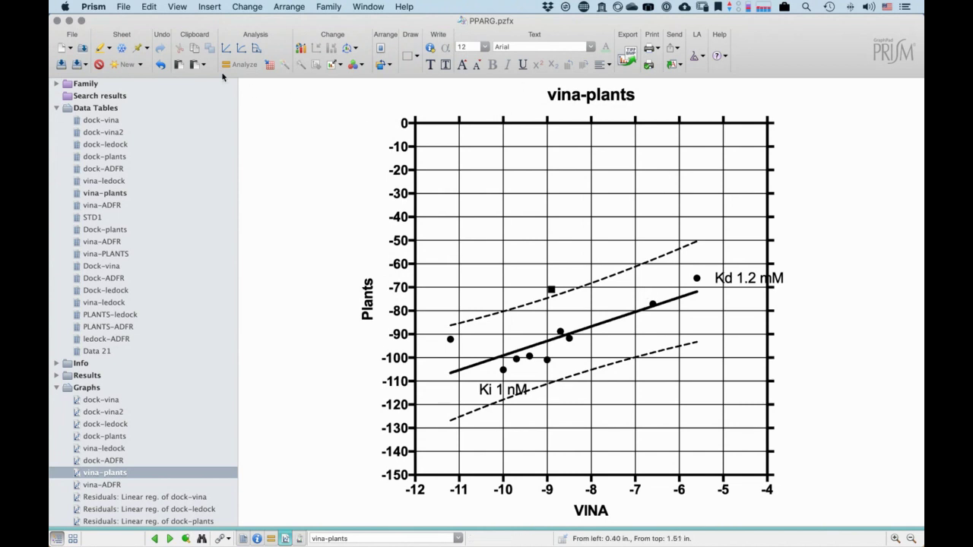
pyautogui.click(92, 8)
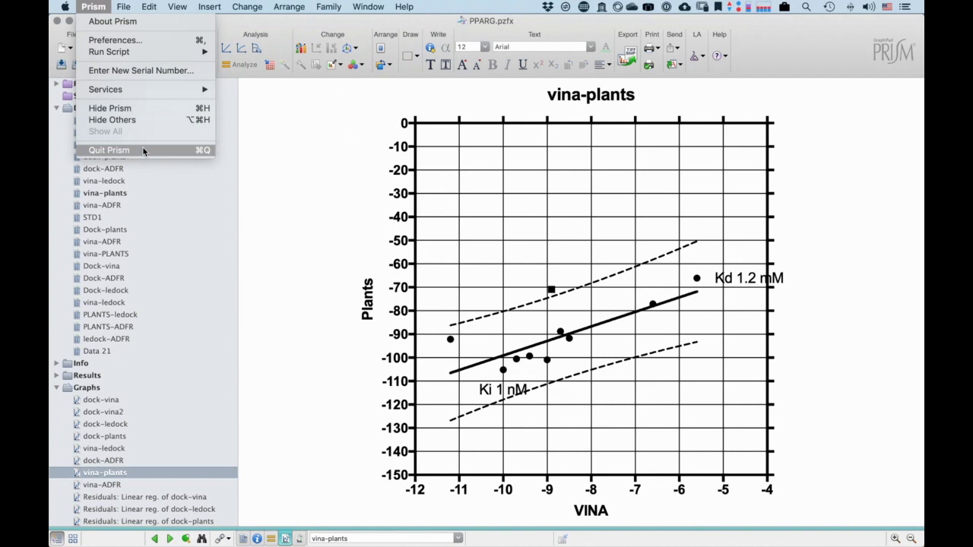
pyautogui.press('Escape')
pyautogui.press('super+h')
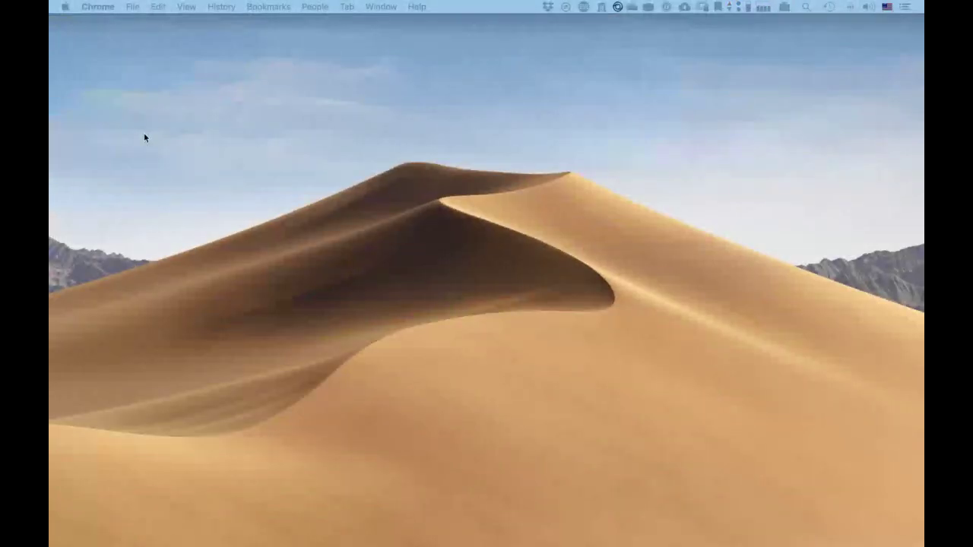
# - Switch to the iTerm2 terminal and run adfr without arguments to display its usage
pyautogui.moveTo(413, 544)
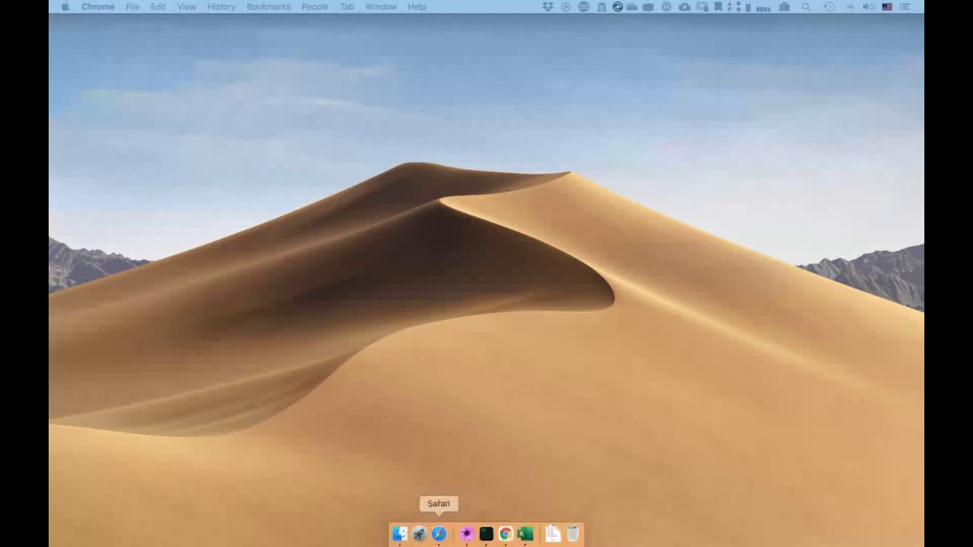
pyautogui.click(487, 541)
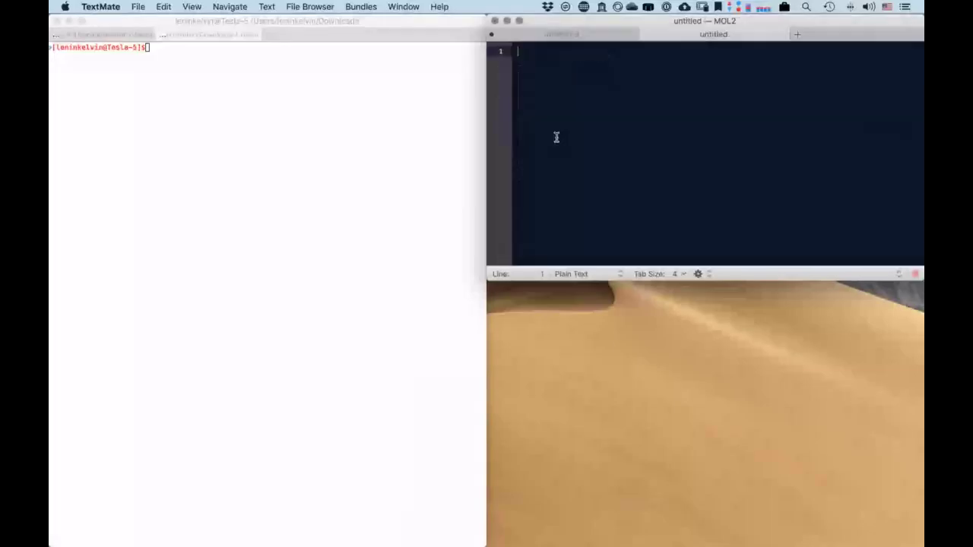
pyautogui.click(365, 198)
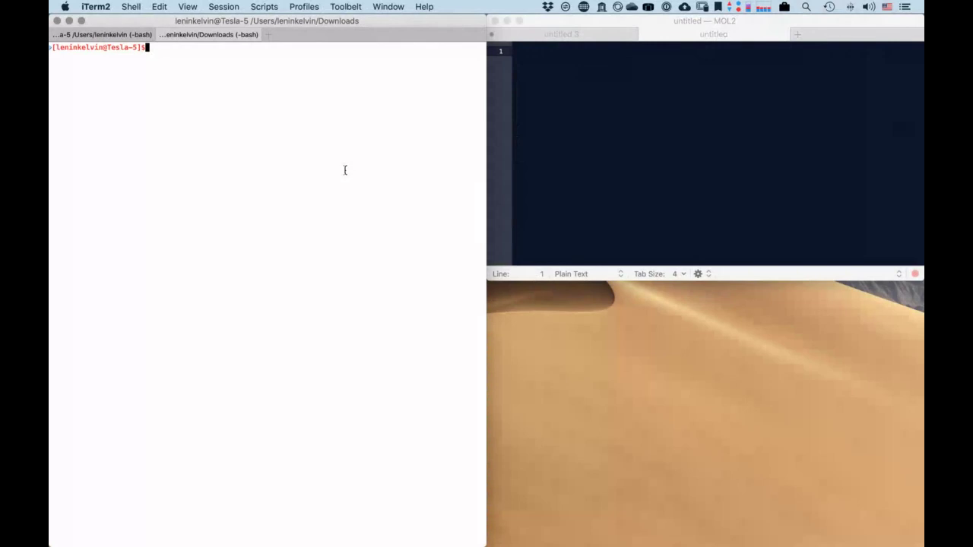
pyautogui.write('adfr')
pyautogui.press('Return')
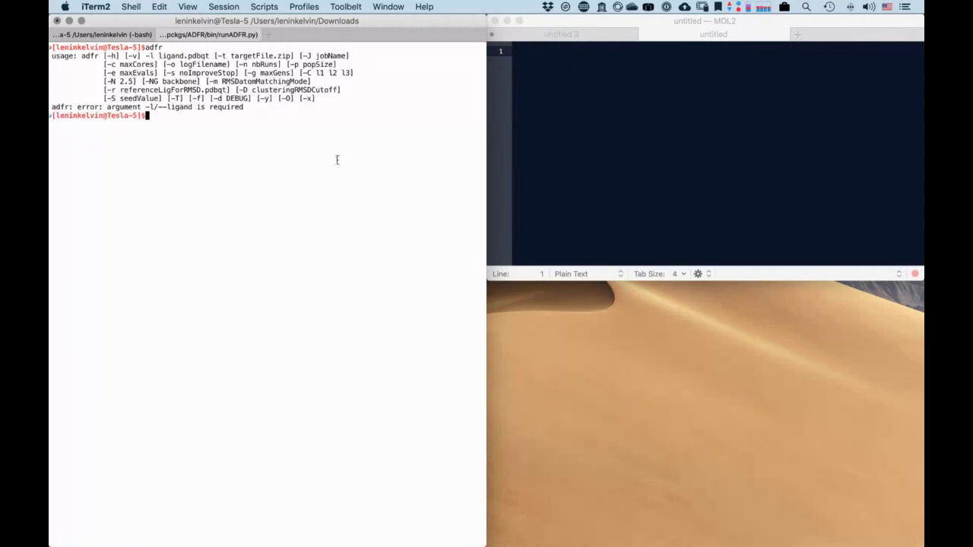
# - Run agfr without arguments in the terminal to display its usage
pyautogui.press('Up')
pyautogui.press('BackSpace')
pyautogui.press('BackSpace')
pyautogui.press('BackSpace')
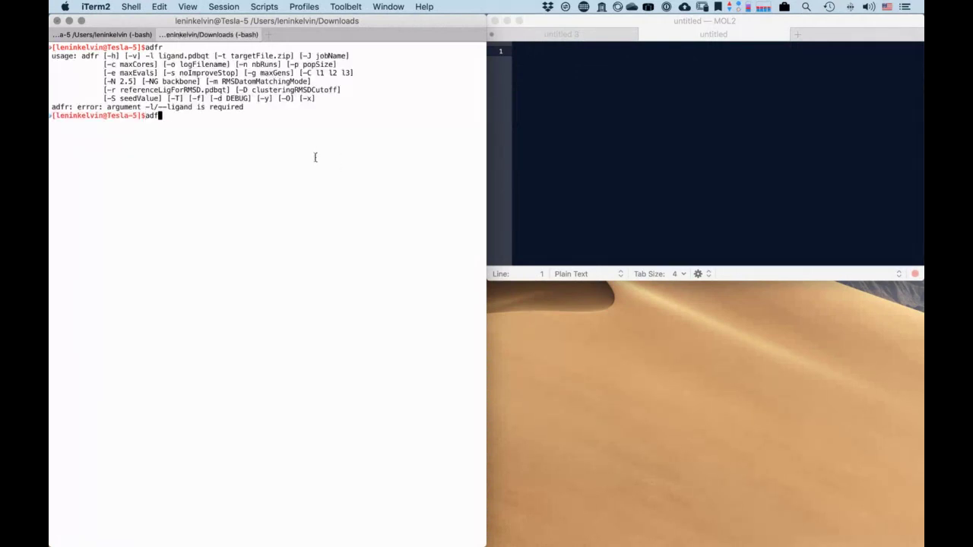
pyautogui.write('gfr')
pyautogui.press('Return')
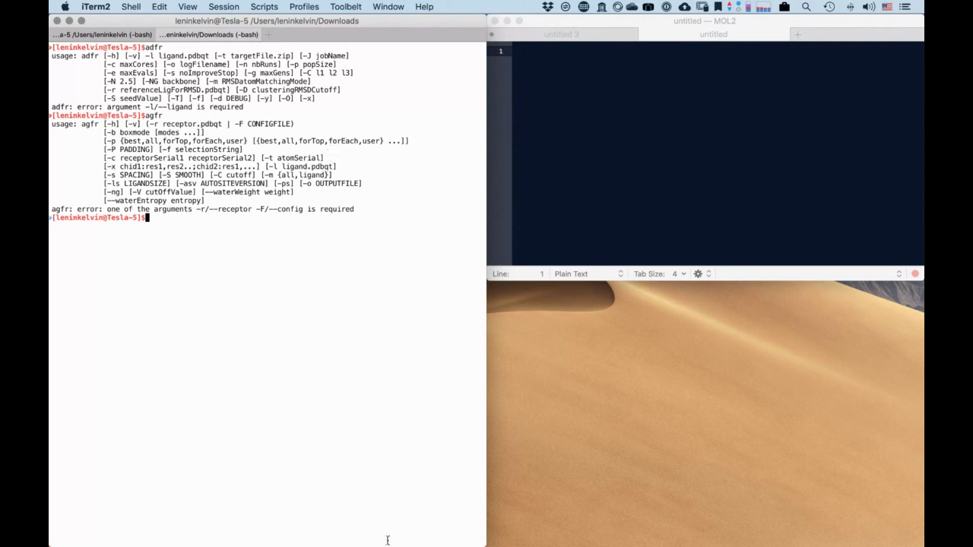
pyautogui.moveTo(398, 539)
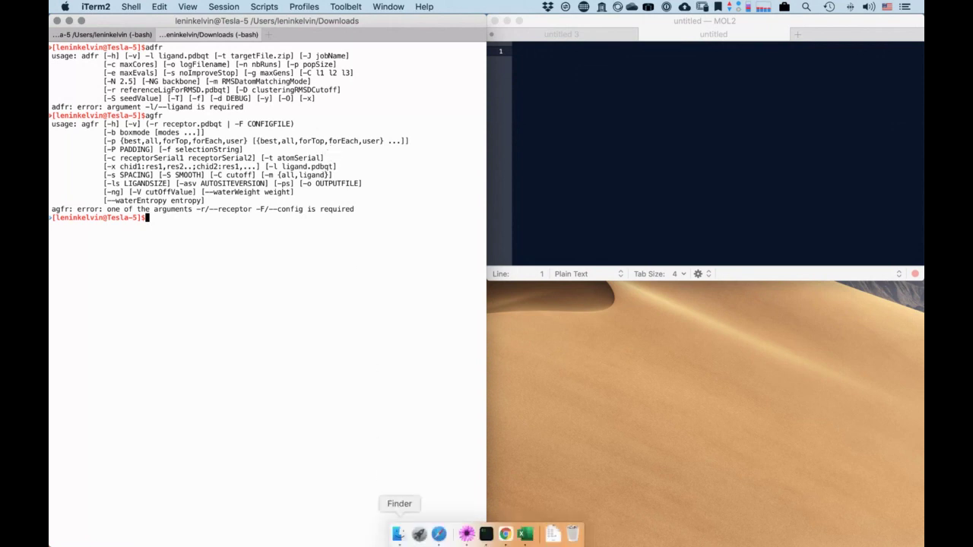
pyautogui.click(504, 536)
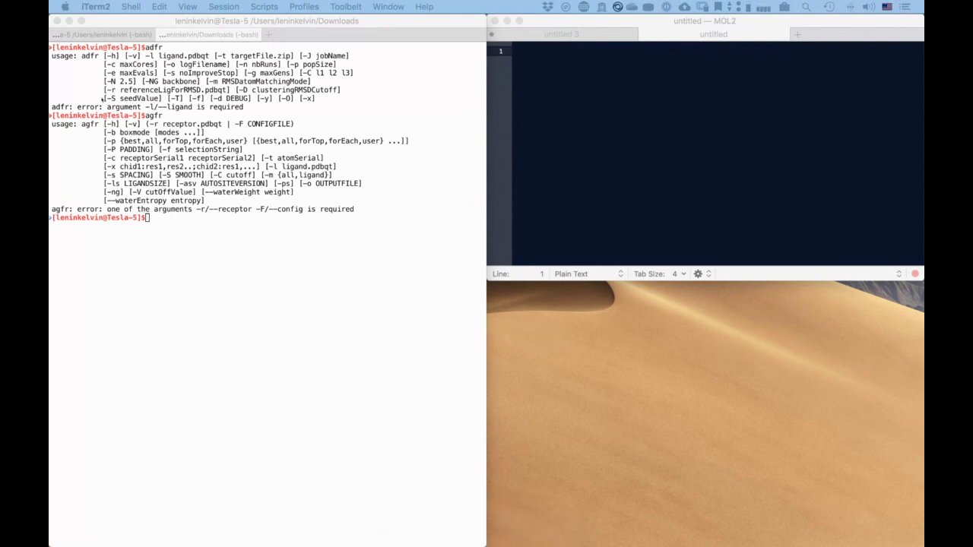
pyautogui.click(67, 7)
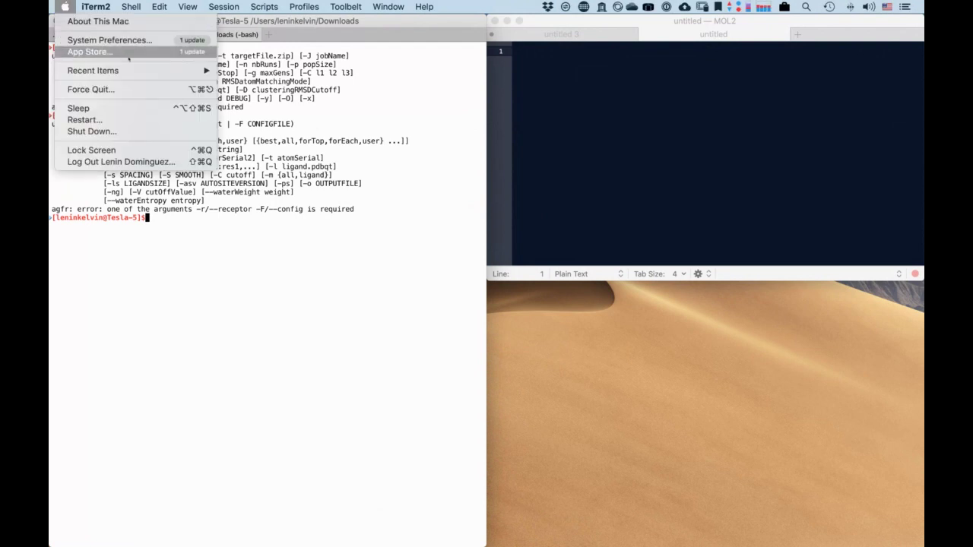
pyautogui.moveTo(136, 71)
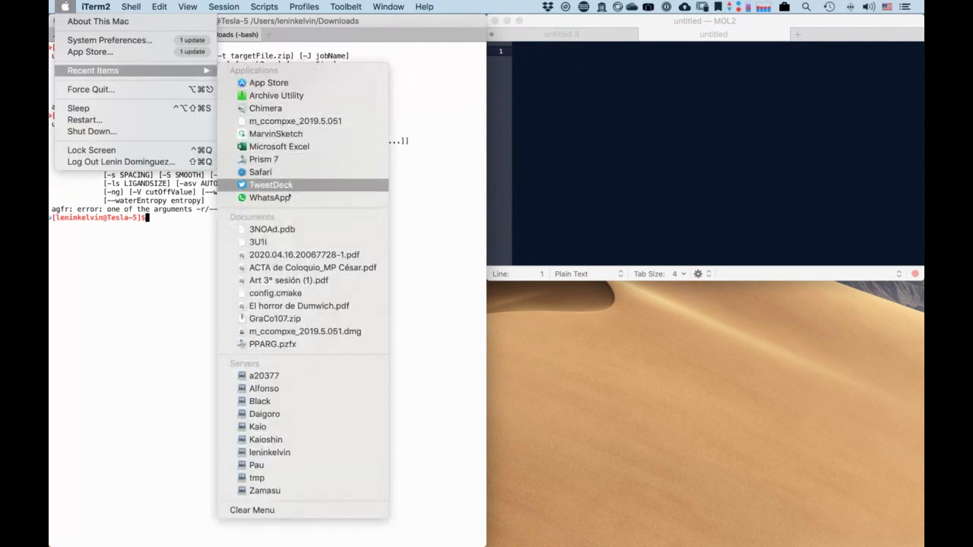
pyautogui.click(294, 170)
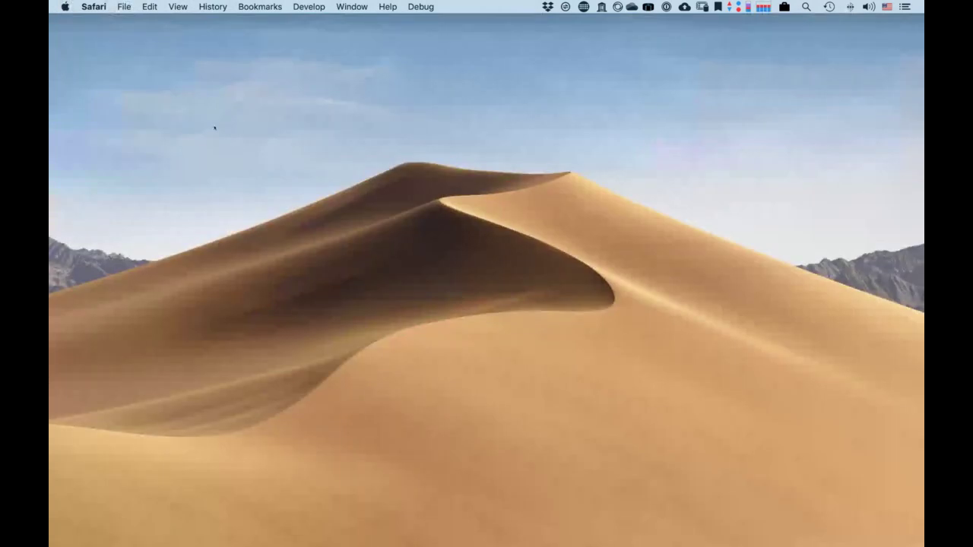
# - Launch Prism 7 from the recently used applications, reopen PPARG.pzfx and examine the points in its vina-plants graph
pyautogui.click(65, 6)
pyautogui.moveTo(152, 71)
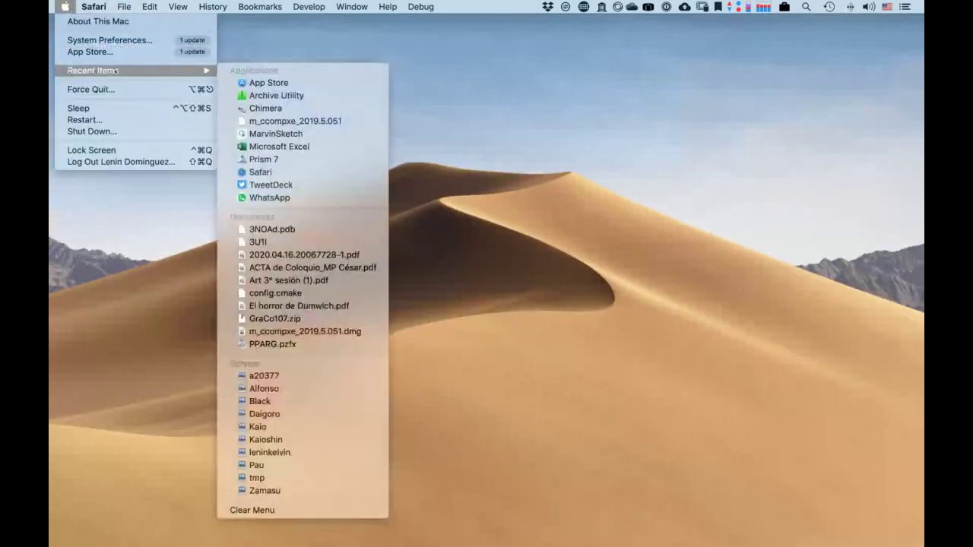
pyautogui.click(272, 159)
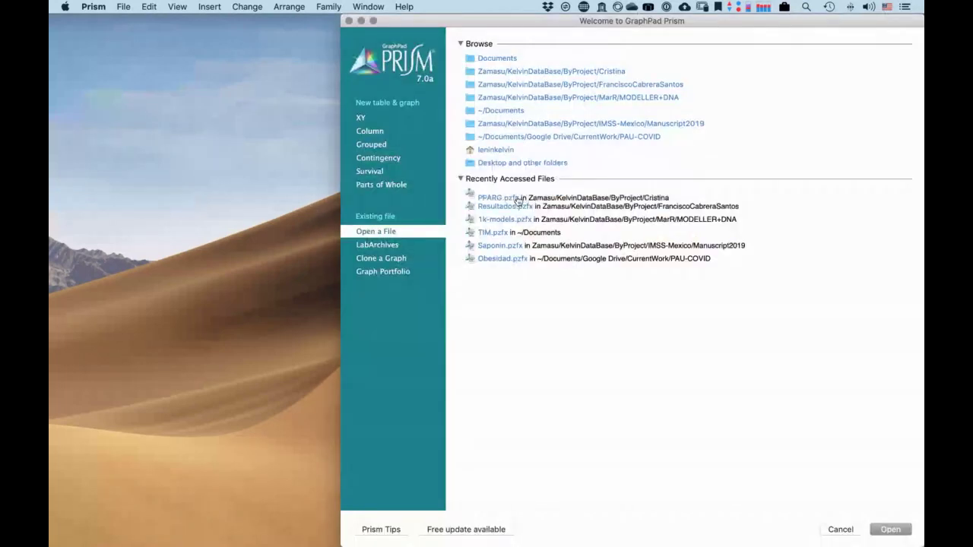
pyautogui.click(504, 198)
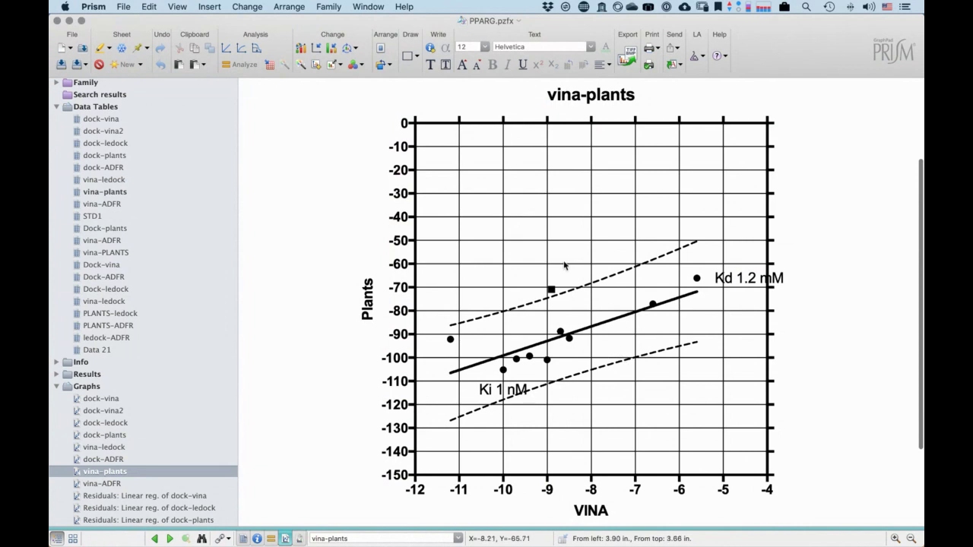
pyautogui.moveTo(559, 336)
pyautogui.moveTo(649, 310)
# - Switch to the Google results for adfr, open the ADFR - Scripps Research page and find its Usage section
pyautogui.press('super+comma')
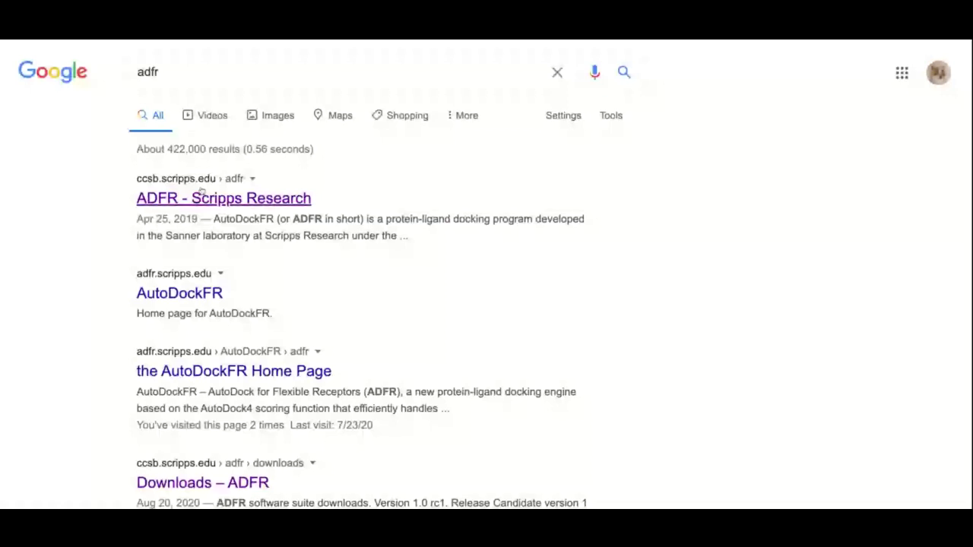
pyautogui.click(202, 194)
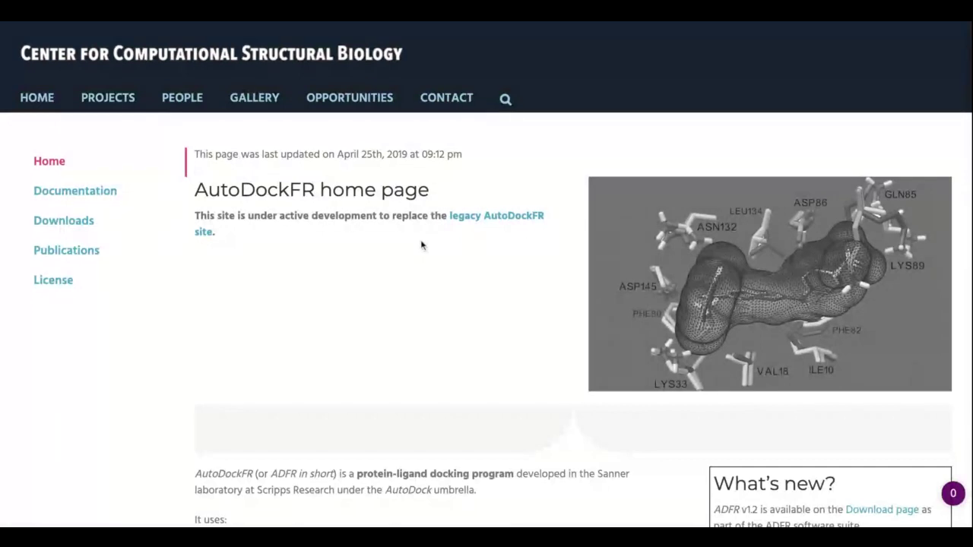
pyautogui.scroll(-6, 399, 259)
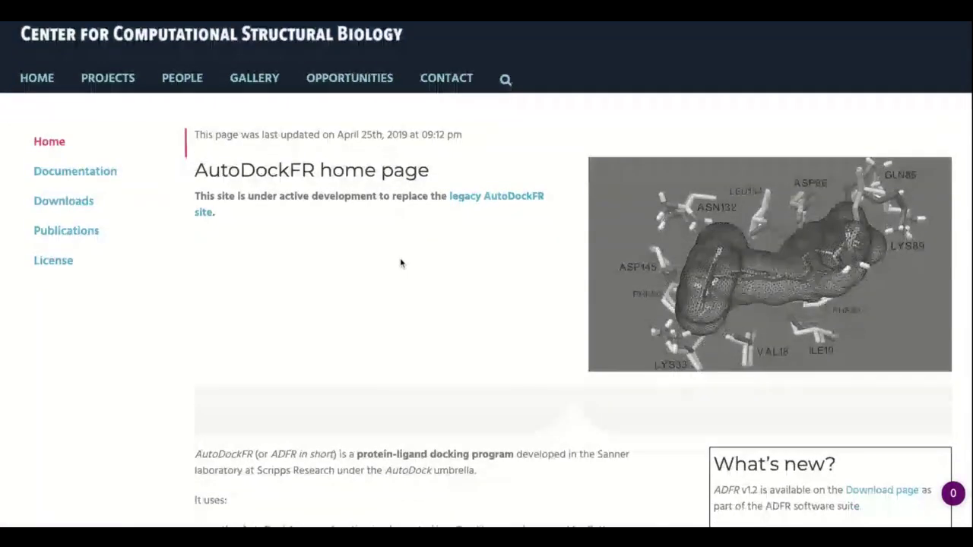
pyautogui.scroll(-4, 393, 260)
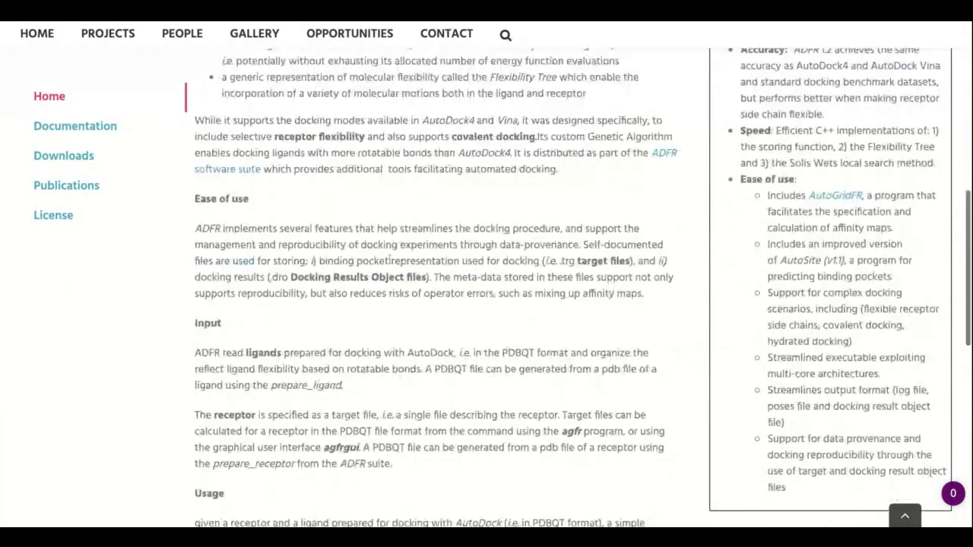
pyautogui.scroll(-2, 393, 261)
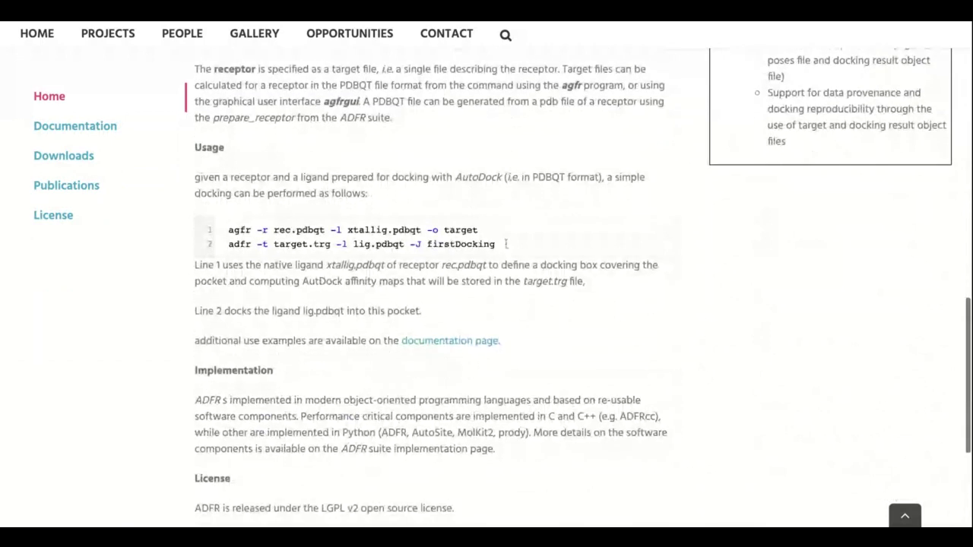
# - Examine the agfr and adfr example commands, highlighting the adfr line and the rec.pdbqt and xtallig.pdbqt arguments
pyautogui.moveTo(506, 245); pyautogui.dragTo(257, 244)
pyautogui.tripleClick(506, 245)
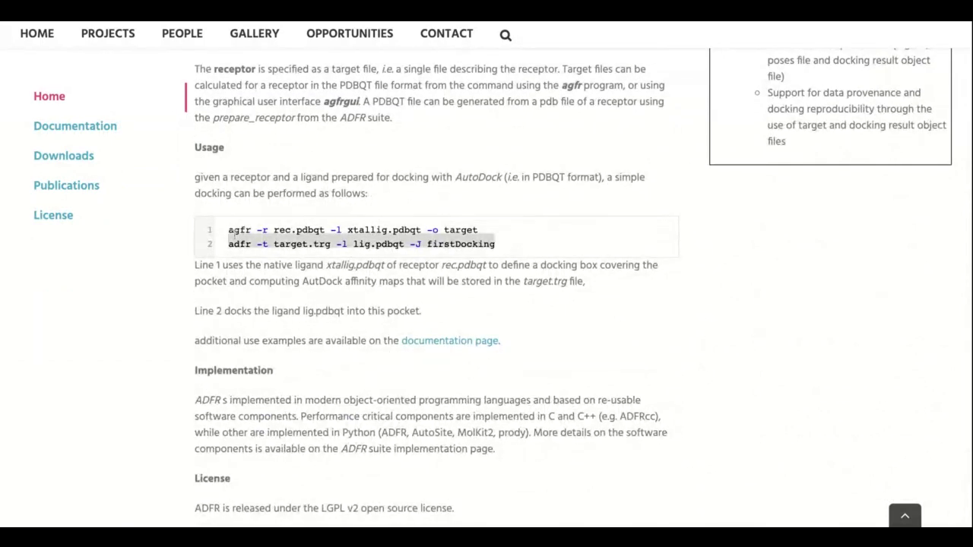
pyautogui.click(498, 232)
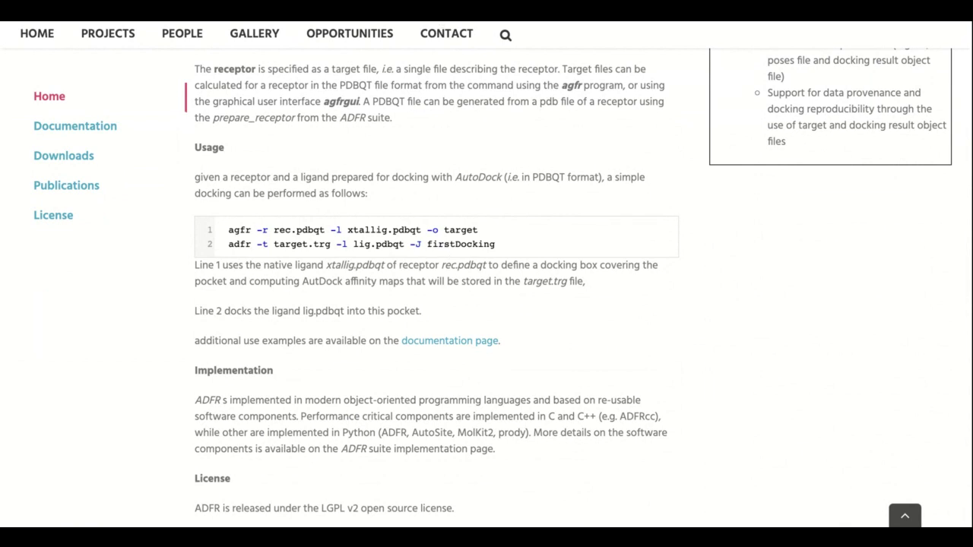
pyautogui.moveTo(424, 230); pyautogui.dragTo(274, 230)
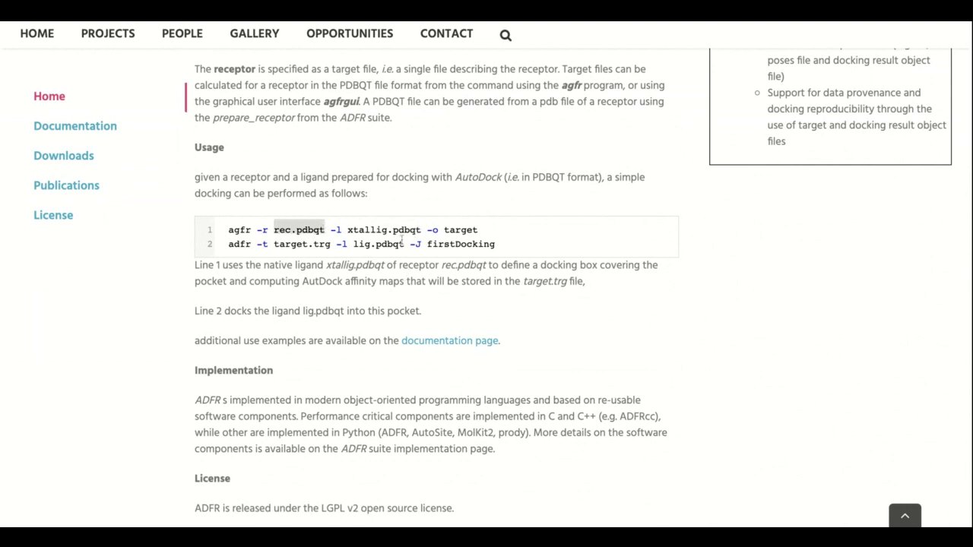
pyautogui.moveTo(424, 229); pyautogui.dragTo(348, 229)
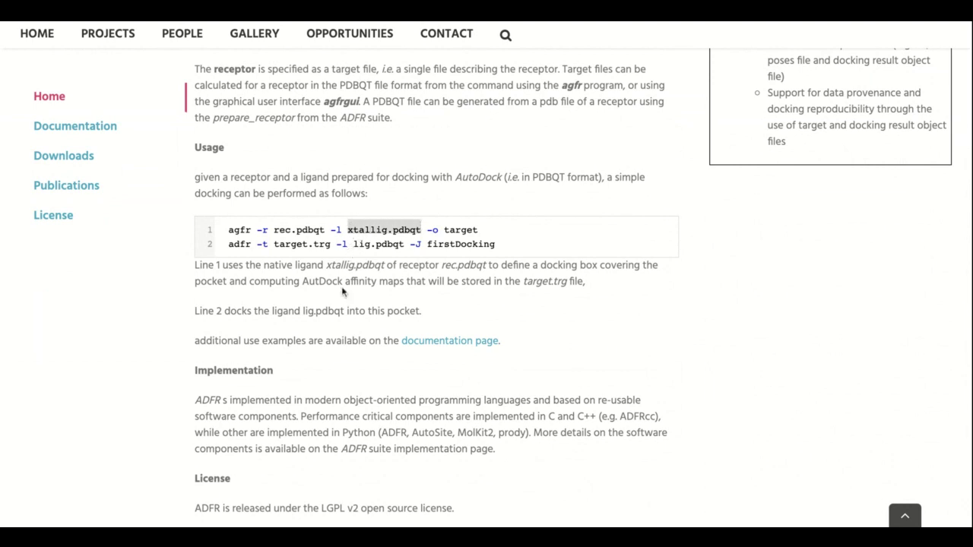
pyautogui.moveTo(272, 238); pyautogui.dragTo(315, 228)
pyautogui.click(339, 228)
pyautogui.doubleClick(325, 230)
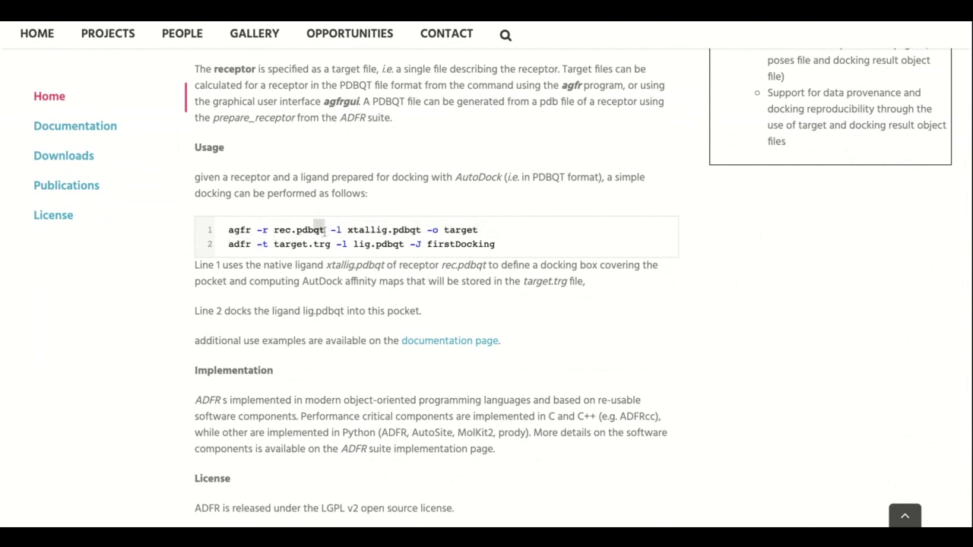
# - Highlight the xtallig.pdbqt ligand argument in the example agfr command
pyautogui.moveTo(417, 230); pyautogui.dragTo(337, 229)
pyautogui.click(361, 214)
pyautogui.moveTo(420, 229); pyautogui.dragTo(353, 229)
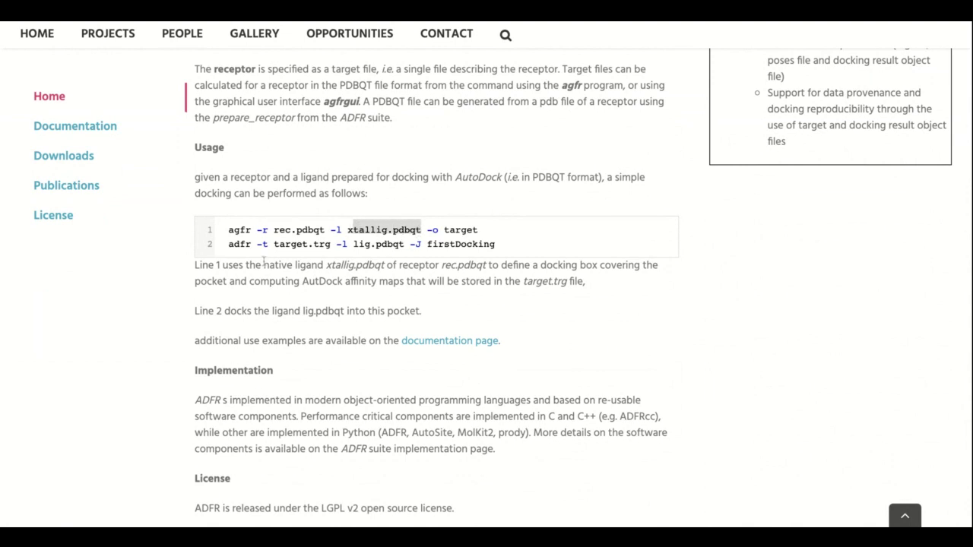
# - Highlight the complete agfr example line, from the command name through the -o target option, and clear the selection
pyautogui.click(229, 229)
pyautogui.hotkey('shift', 'Right')
pyautogui.hotkey('shift', 'Right')
pyautogui.hotkey('shift', 'Right')
pyautogui.hotkey('shift', 'Right')
pyautogui.hotkey('shift', 'Right')
pyautogui.hotkey('shift', 'Right')
pyautogui.hotkey('shift', 'Right')
pyautogui.hotkey('shift', 'Right')
pyautogui.hotkey('shift', 'Right')
pyautogui.hotkey('shift', 'Right')
pyautogui.hotkey('shift', 'Right')
pyautogui.hotkey('shift', 'Right')
pyautogui.hotkey('shift', 'Right')
pyautogui.hotkey('shift', 'Right')
pyautogui.hotkey('shift', 'Right')
pyautogui.hotkey('shift', 'Right')
pyautogui.hotkey('shift', 'Right')
pyautogui.hotkey('shift', 'Right')
pyautogui.hotkey('shift', 'Right')
pyautogui.hotkey('shift', 'Right')
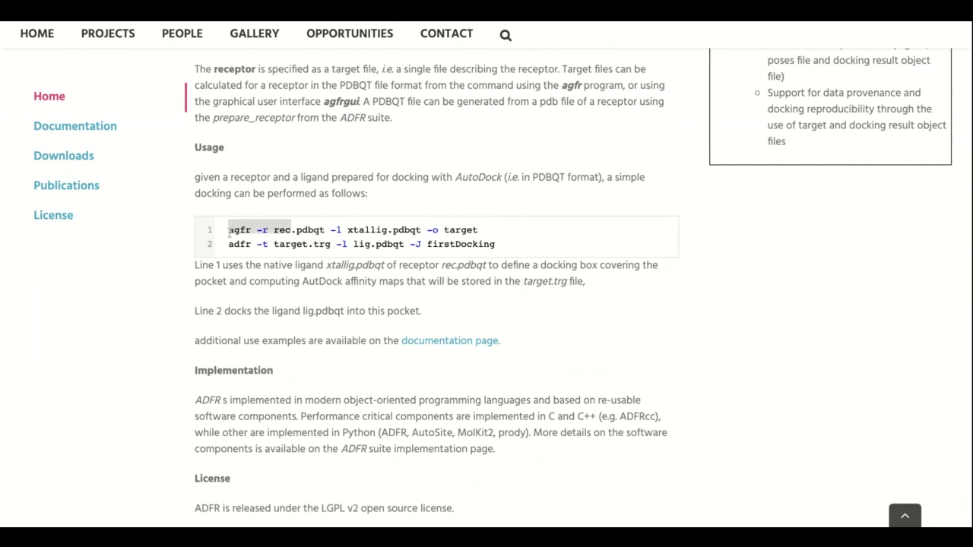
pyautogui.hotkey('shift', 'Right')
pyautogui.hotkey('shift', 'Right')
pyautogui.hotkey('shift', 'Right')
pyautogui.hotkey('shift', 'Right')
pyautogui.hotkey('shift', 'Right')
pyautogui.hotkey('shift', 'Right')
pyautogui.hotkey('shift', 'Right')
pyautogui.hotkey('shift', 'Right')
pyautogui.hotkey('shift', 'Right')
pyautogui.hotkey('shift', 'Right')
pyautogui.hotkey('shift', 'Right')
pyautogui.hotkey('shift', 'Right')
pyautogui.hotkey('shift', 'Right')
pyautogui.hotkey('shift', 'Right')
pyautogui.hotkey('shift', 'Right')
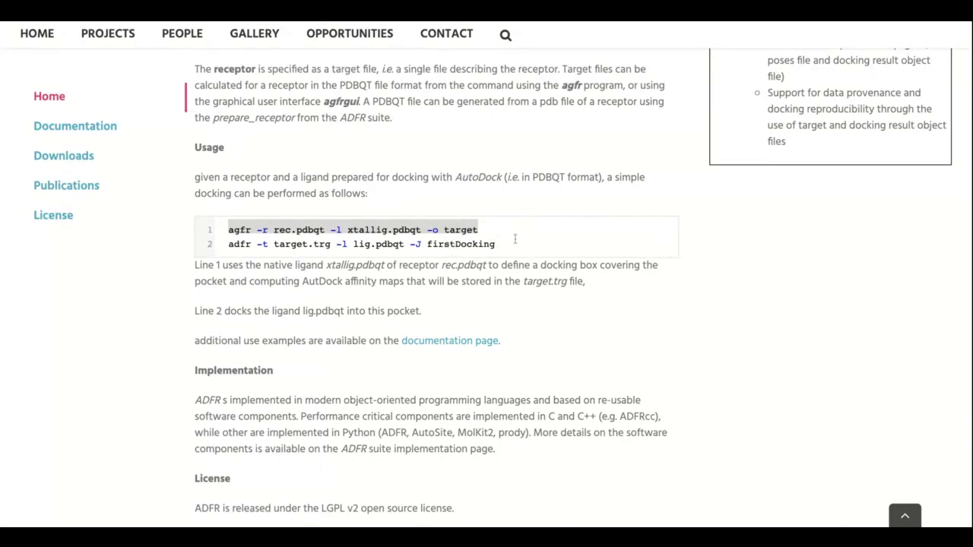
pyautogui.click(520, 244)
pyautogui.moveTo(489, 234); pyautogui.dragTo(228, 231)
pyautogui.click(488, 234)
pyautogui.click(361, 238)
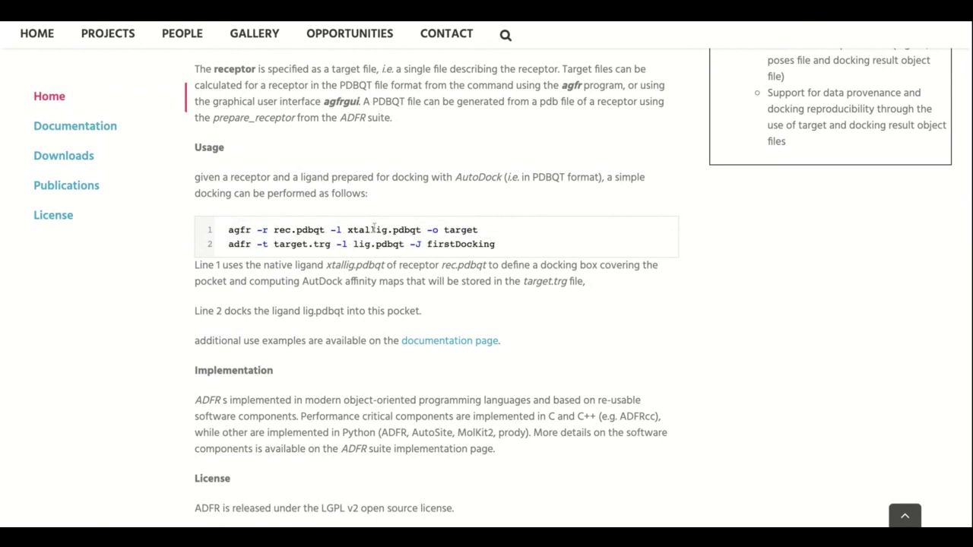
# - Select the native ligand file name xtallig.pdbqt once more to examine how agfr defines the docking box
pyautogui.click(420, 230)
pyautogui.hotkey('shift', 'Left')
pyautogui.hotkey('shift', 'Left')
pyautogui.hotkey('shift', 'Left')
pyautogui.hotkey('shift', 'Left')
pyautogui.hotkey('shift', 'Left')
pyautogui.hotkey('shift', 'Left')
pyautogui.hotkey('shift', 'Left')
pyautogui.hotkey('shift', 'Left')
pyautogui.hotkey('shift', 'Left')
pyautogui.hotkey('shift', 'Left')
pyautogui.hotkey('shift', 'Left')
pyautogui.hotkey('shift', 'Left')
pyautogui.hotkey('shift', 'Left')
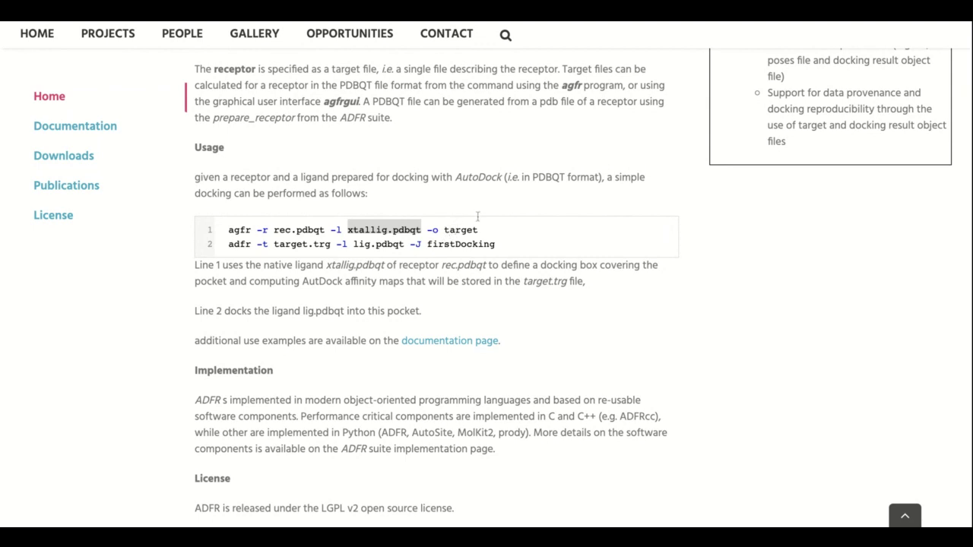
# - Highlight the target output name after -o, followed by the whole agfr line
pyautogui.moveTo(478, 225); pyautogui.dragTo(230, 228)
pyautogui.moveTo(452, 233)
pyautogui.mouseDown()
pyautogui.moveTo(481, 230)
pyautogui.moveTo(444, 229)
pyautogui.moveTo(438, 241)
pyautogui.moveTo(444, 230)
pyautogui.mouseUp()
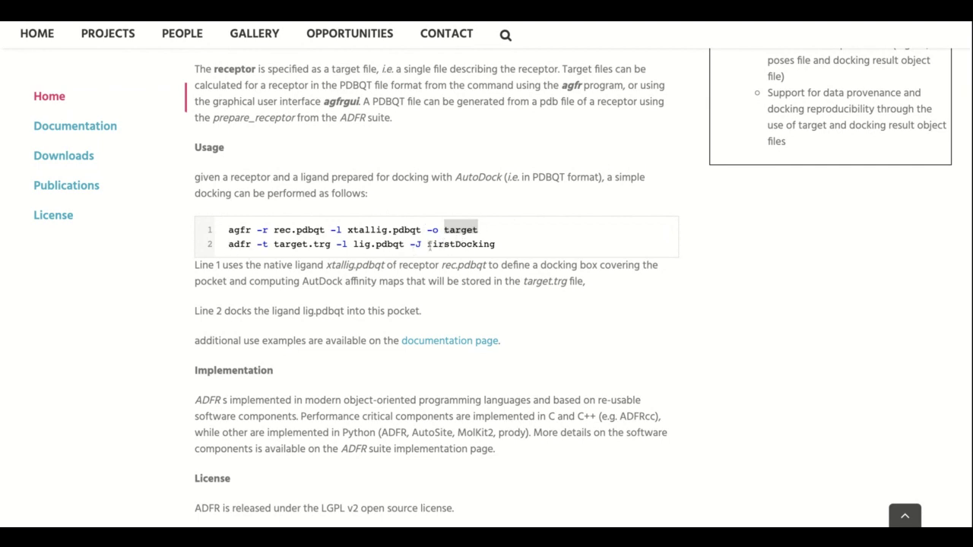
pyautogui.tripleClick(228, 230)
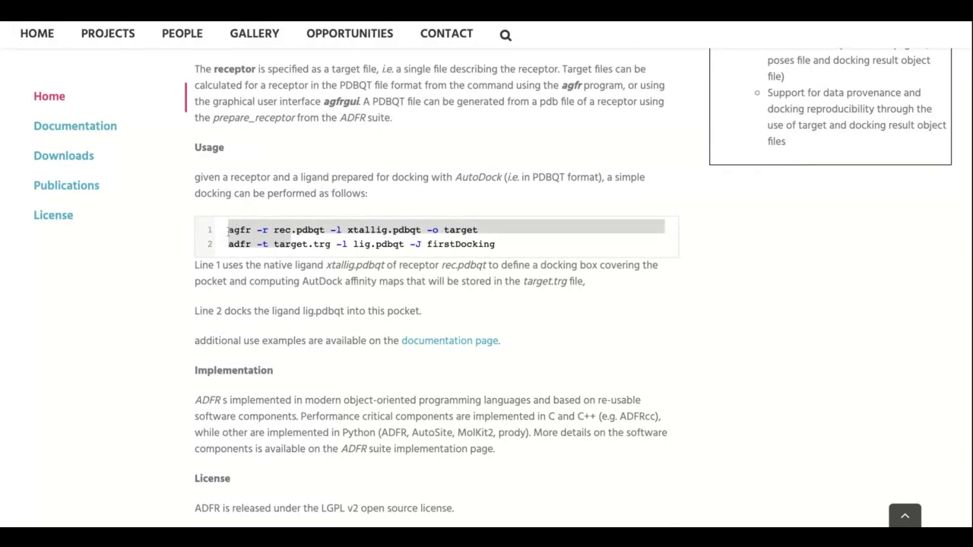
pyautogui.moveTo(228, 231); pyautogui.dragTo(479, 230)
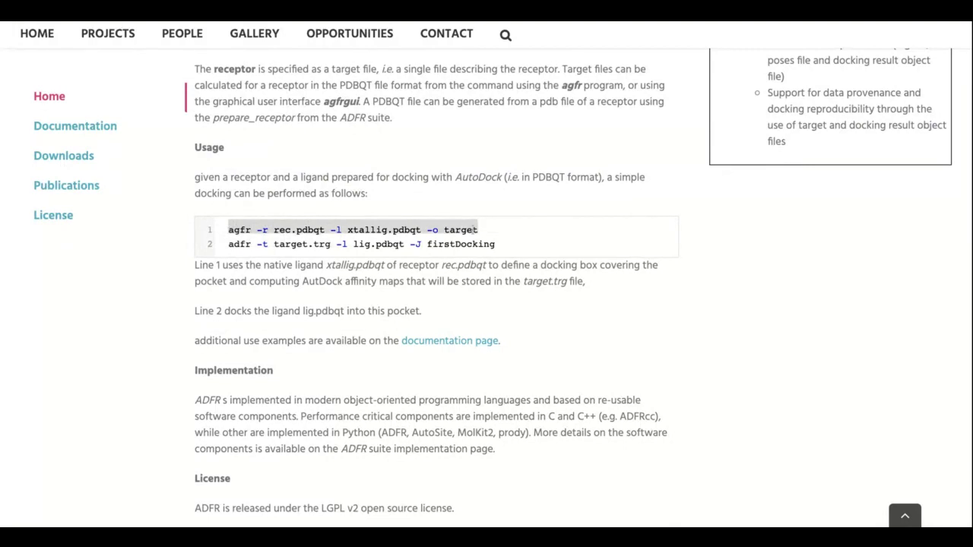
# - Examine the adfr example line, highlighting its -t target.trg option and lig.pdbqt argument
pyautogui.tripleClick(228, 245)
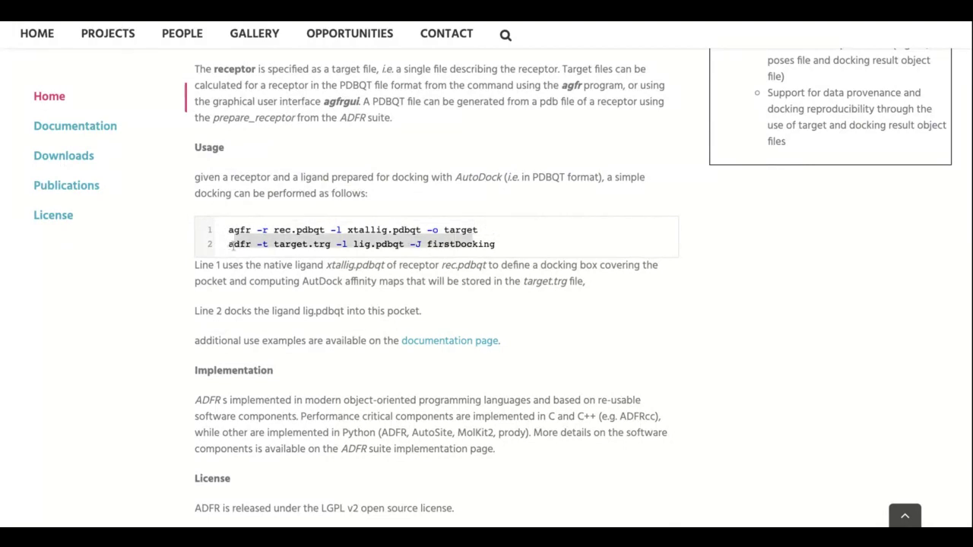
pyautogui.click(519, 246)
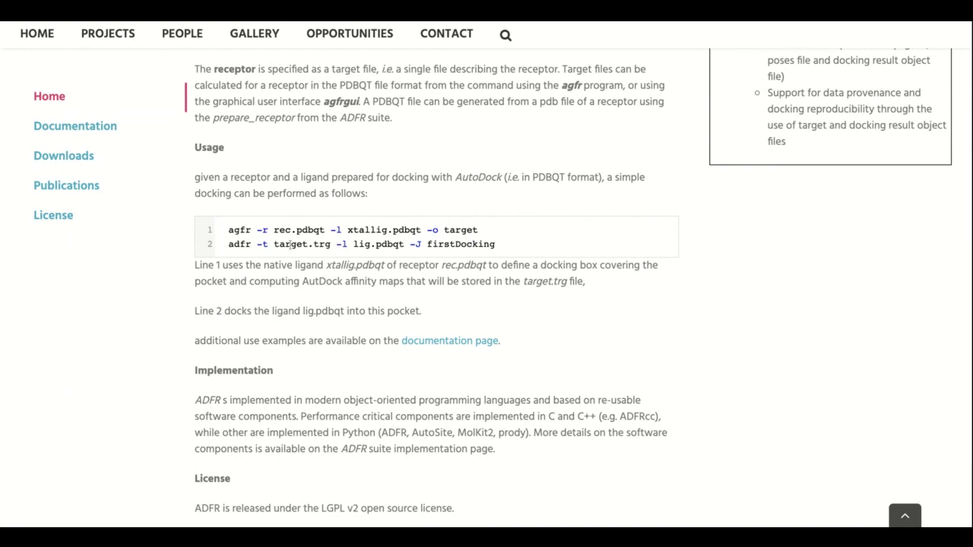
pyautogui.moveTo(256, 245); pyautogui.dragTo(332, 245)
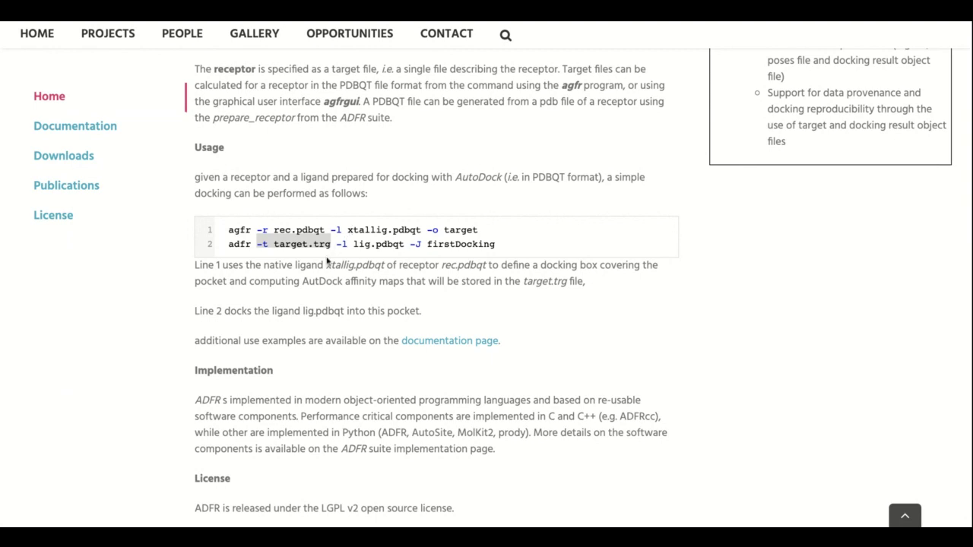
pyautogui.doubleClick(355, 245)
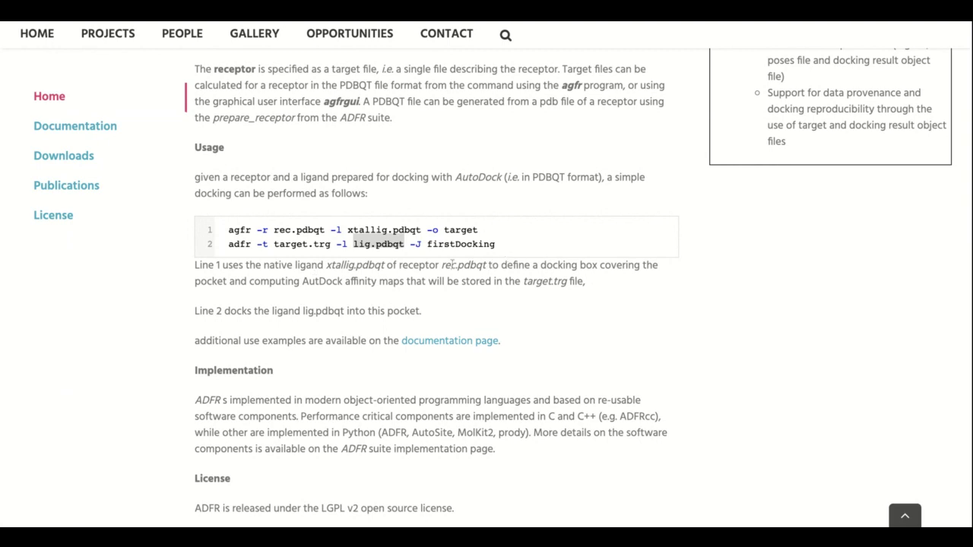
pyautogui.click(523, 250)
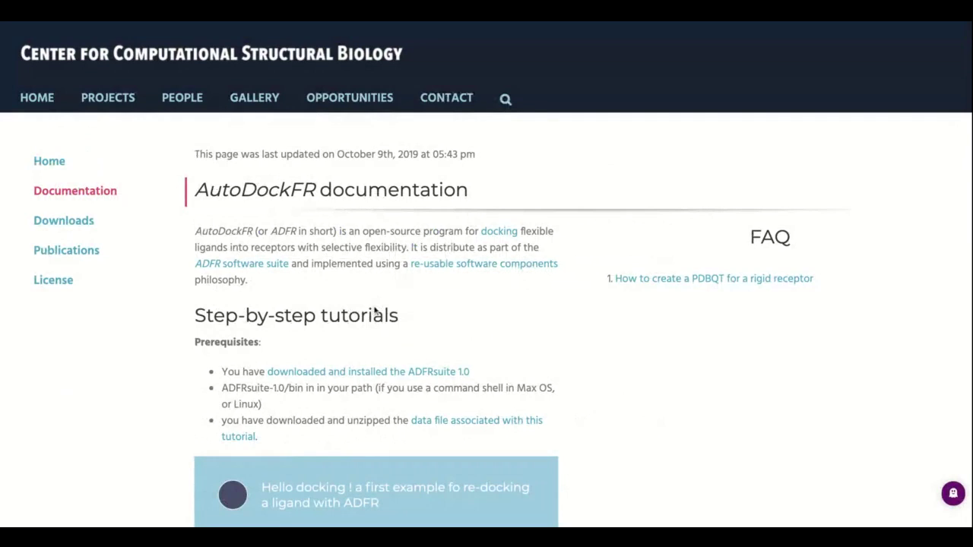
# - Open the re-docking tutorial from the AutoDockFR documentation and highlight its agfr command for generating the ligPocket target file
pyautogui.scroll(-4, 612, 283)
pyautogui.scroll(-2, 613, 284)
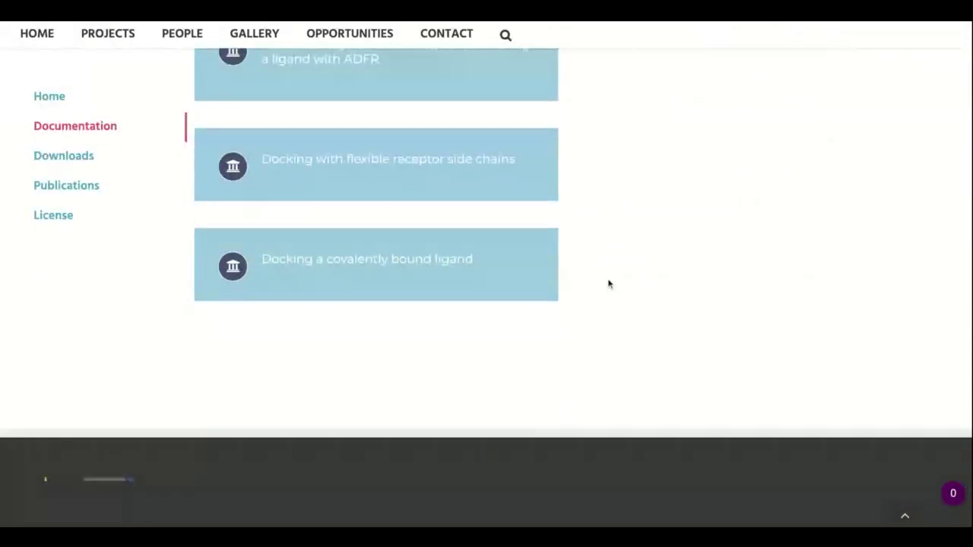
pyautogui.scroll(1, 608, 282)
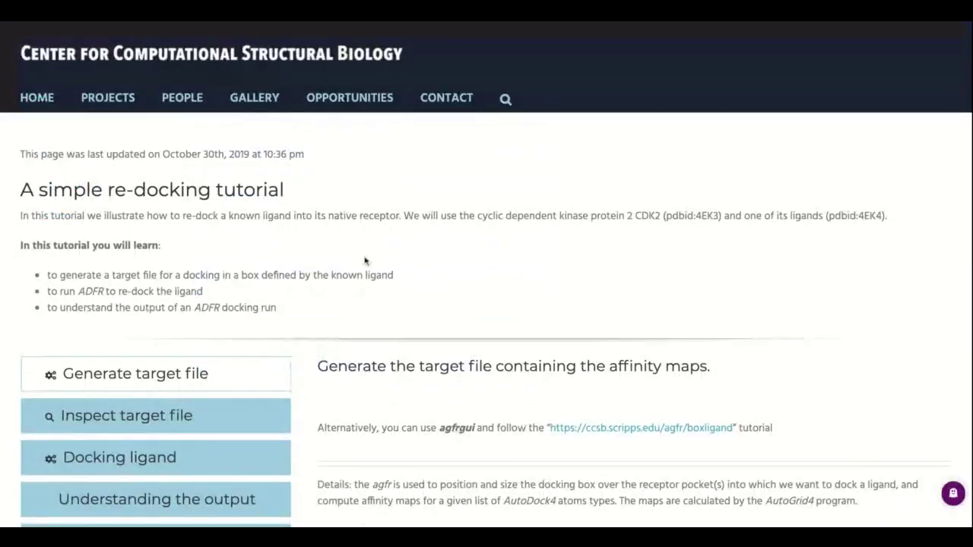
pyautogui.scroll(-2, 761, 369)
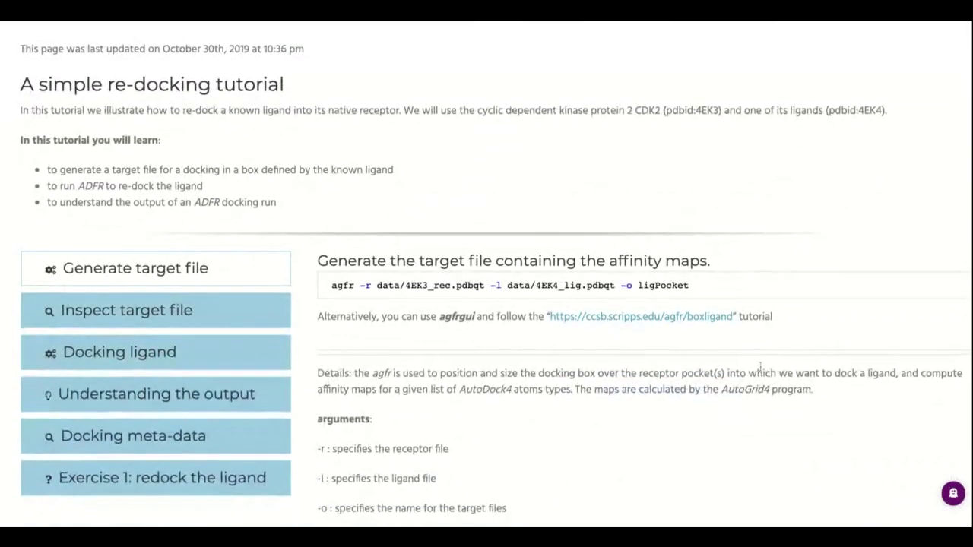
pyautogui.scroll(-4, 761, 369)
pyautogui.moveTo(693, 96)
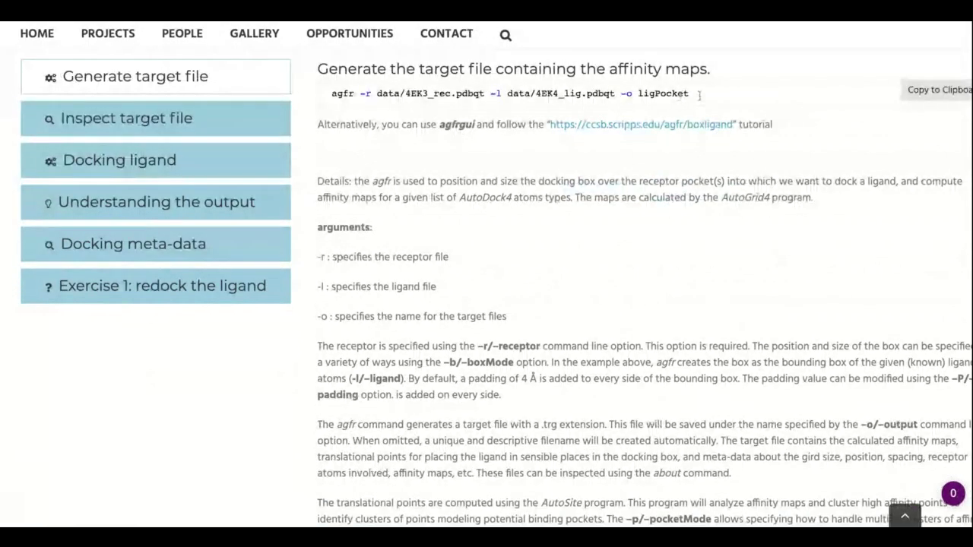
pyautogui.moveTo(699, 94)
pyautogui.mouseDown()
pyautogui.moveTo(354, 94)
pyautogui.moveTo(690, 94)
pyautogui.mouseUp()
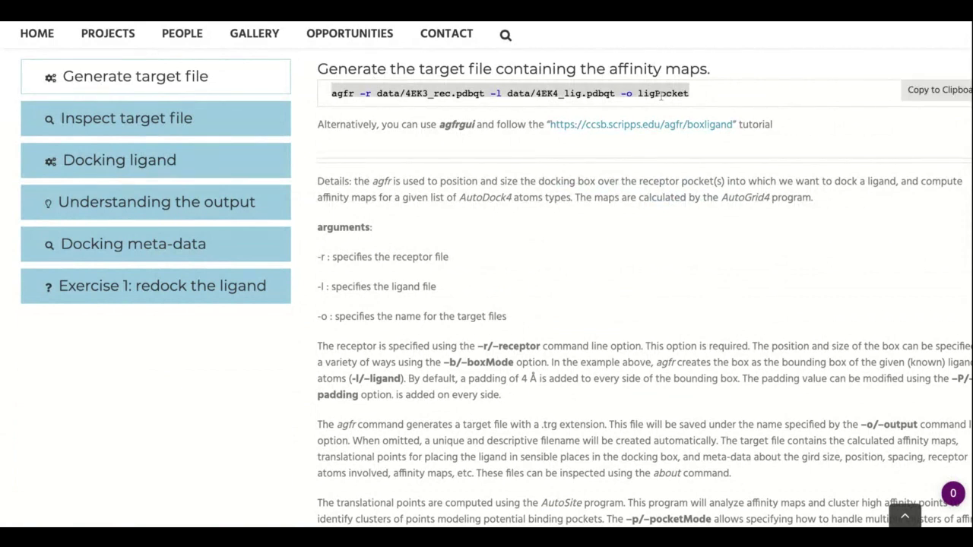
pyautogui.moveTo(658, 99)
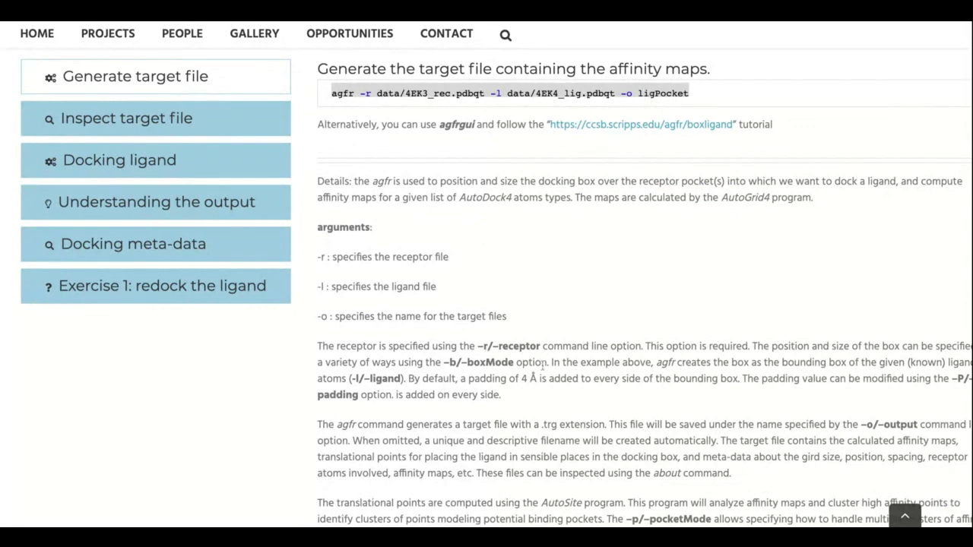
# - Examine the explanation of agfr's receptor and box settings, highlighting the -b/-boxMode option
pyautogui.scroll(-3, 533, 369)
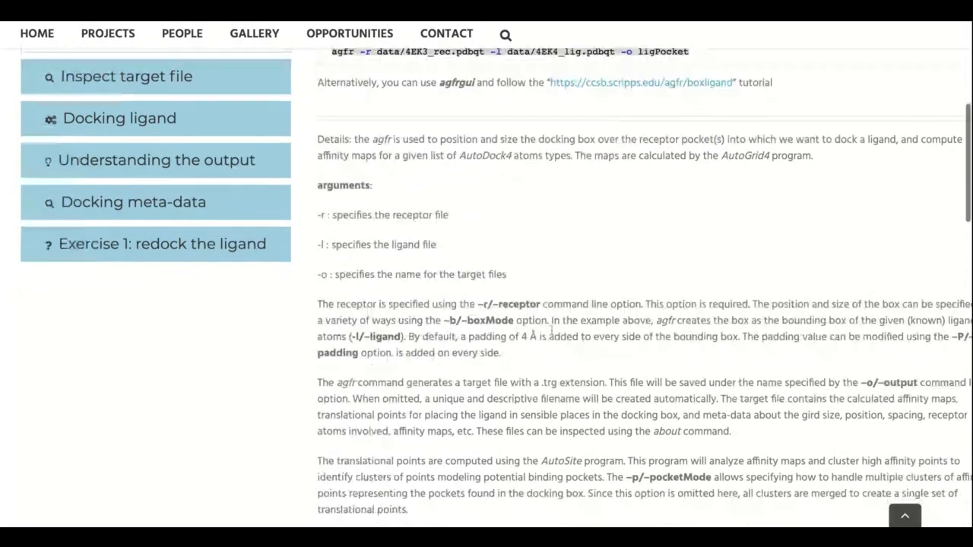
pyautogui.moveTo(532, 169); pyautogui.dragTo(437, 172)
pyautogui.click(511, 174)
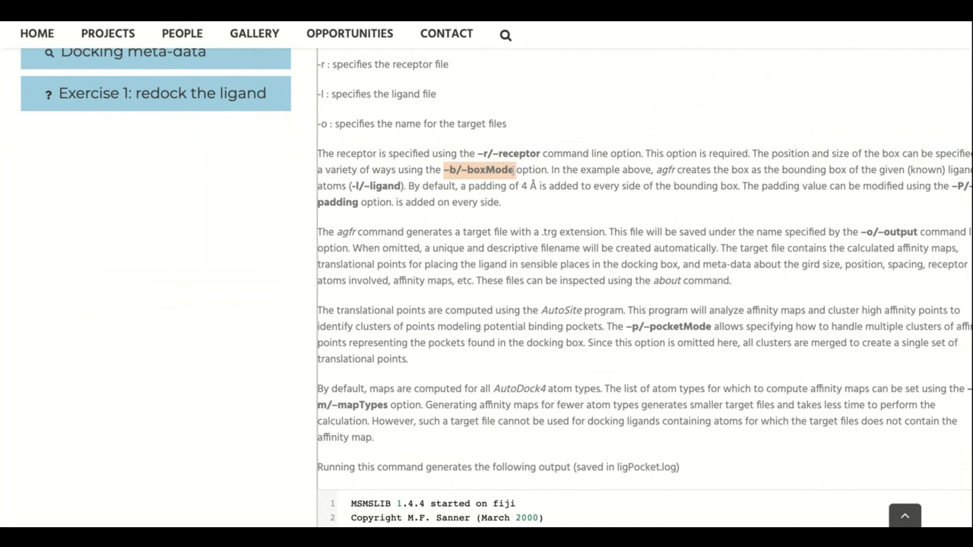
pyautogui.scroll(3, 499, 183)
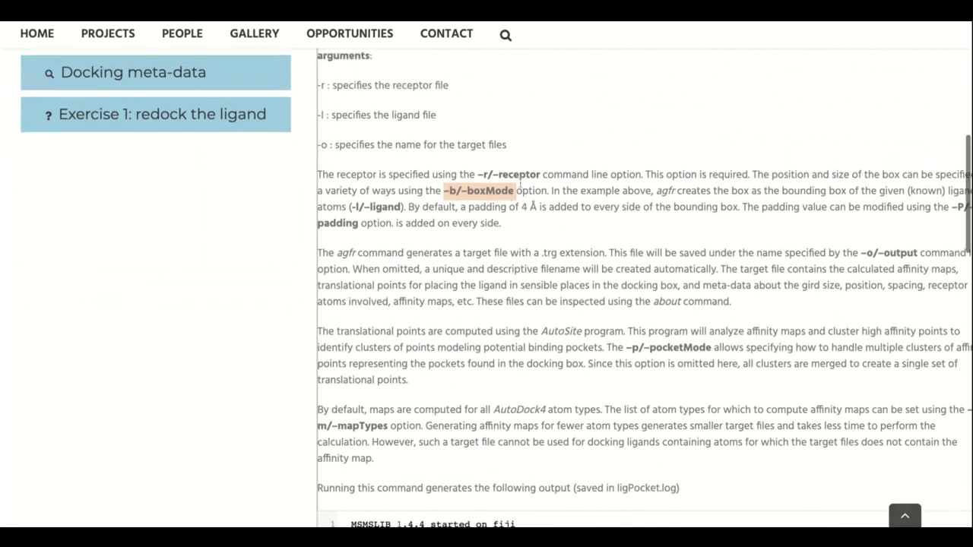
pyautogui.scroll(-4, 576, 191)
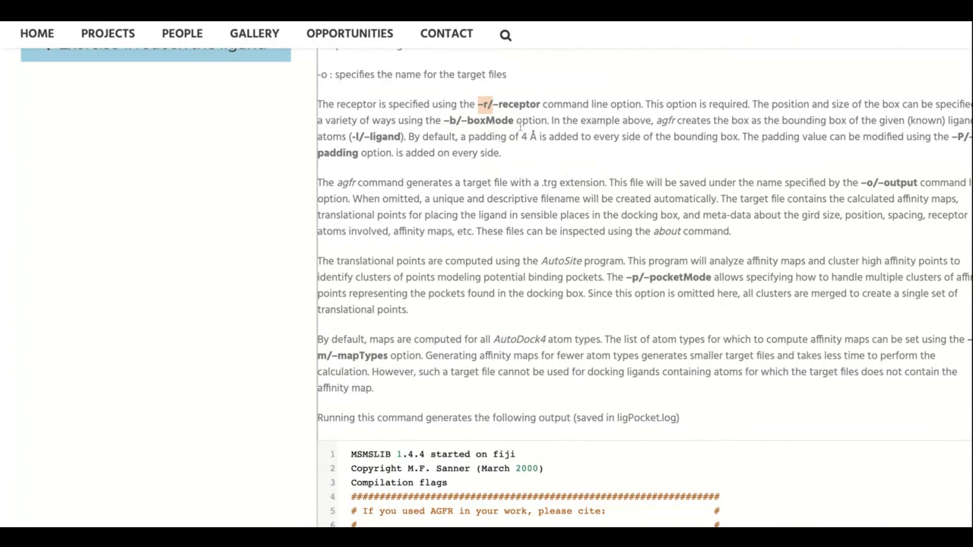
pyautogui.moveTo(521, 123); pyautogui.dragTo(445, 119)
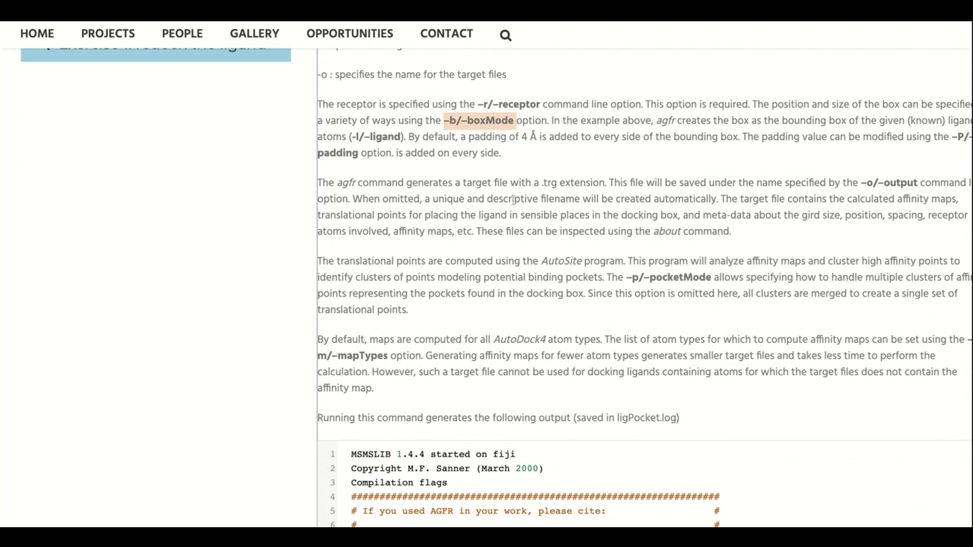
# - Highlight the passage on AutoSite clustering and the -m/-mapTypes option
pyautogui.moveTo(522, 263); pyautogui.dragTo(526, 278)
pyautogui.scroll(-3, 378, 133)
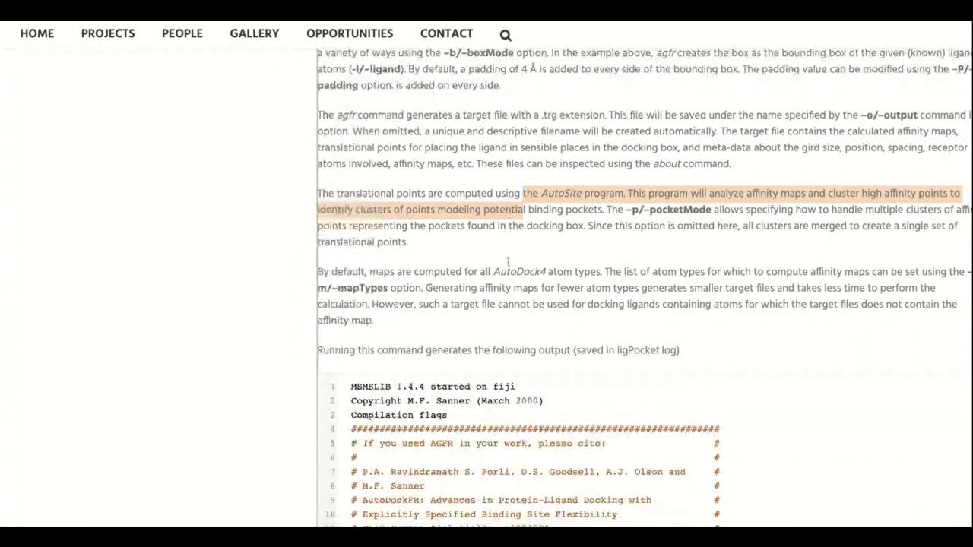
pyautogui.moveTo(394, 141); pyautogui.dragTo(316, 146)
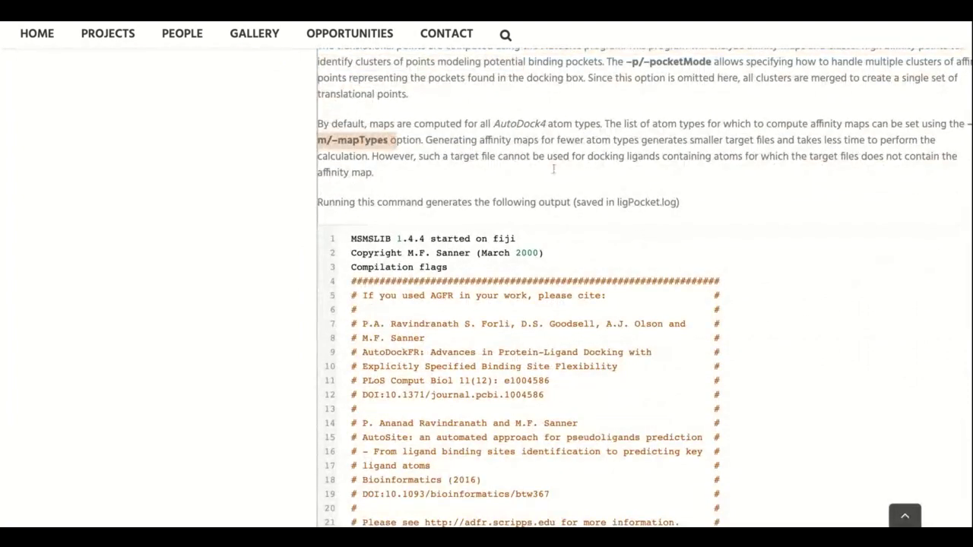
# - Examine the ligPocket.log output through its box and pocket data, highlighting the list of atom map types
pyautogui.scroll(-3, 552, 171)
pyautogui.scroll(-6, 550, 180)
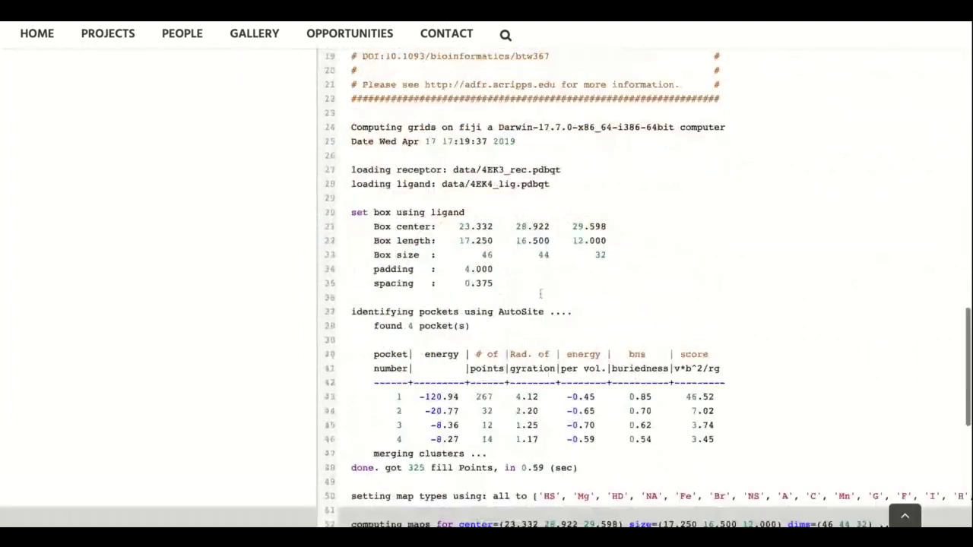
pyautogui.hscroll(5, 540, 299)
pyautogui.scroll(-1, 540, 299)
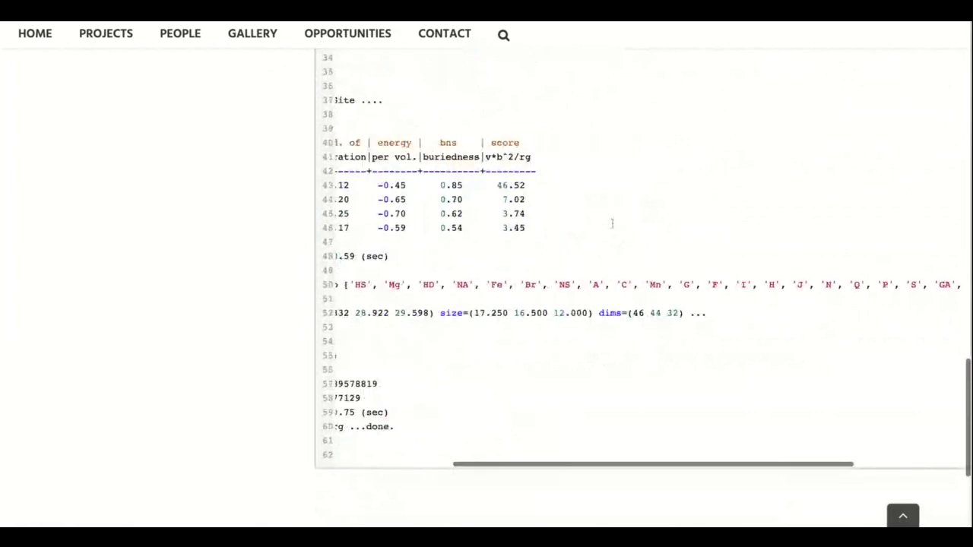
pyautogui.moveTo(354, 284); pyautogui.dragTo(966, 284)
pyautogui.hscroll(-5, 541, 298)
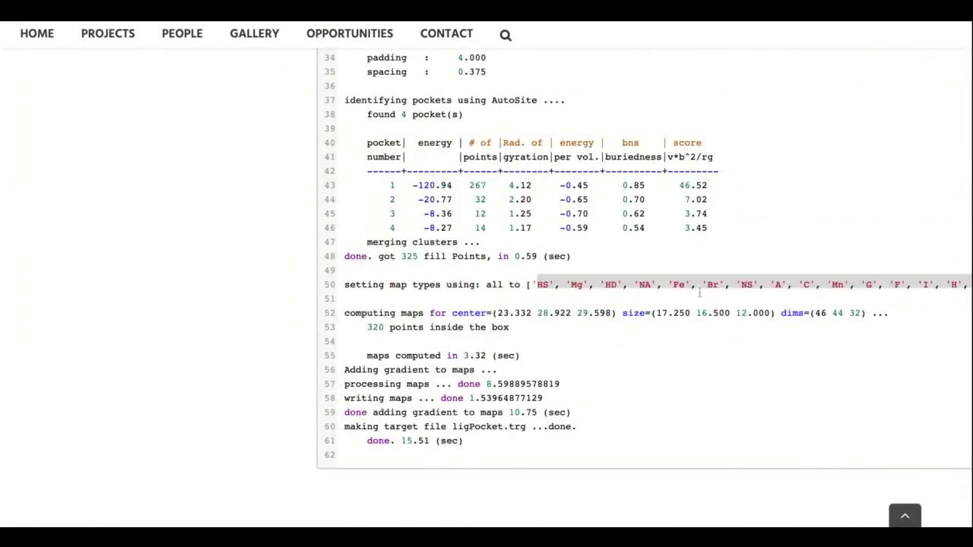
pyautogui.hscroll(10, 663, 306)
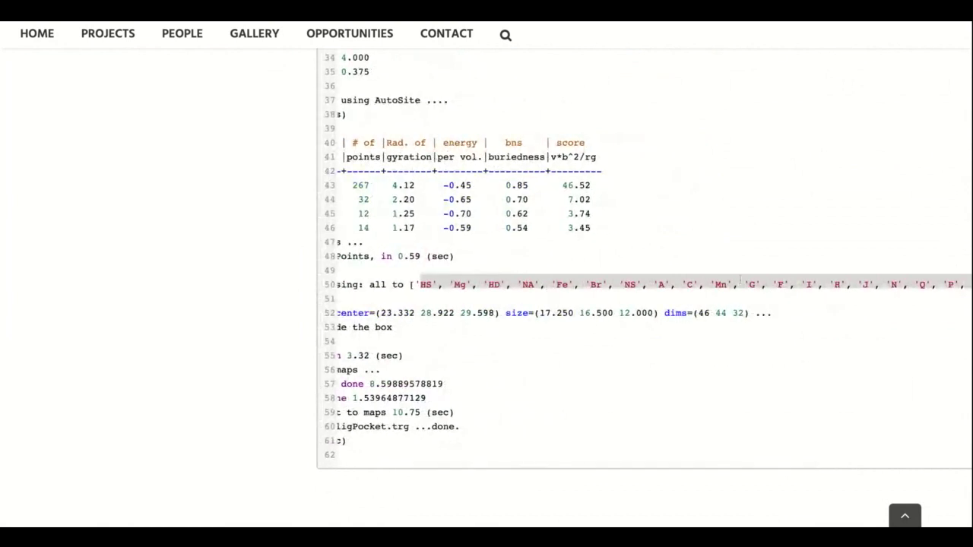